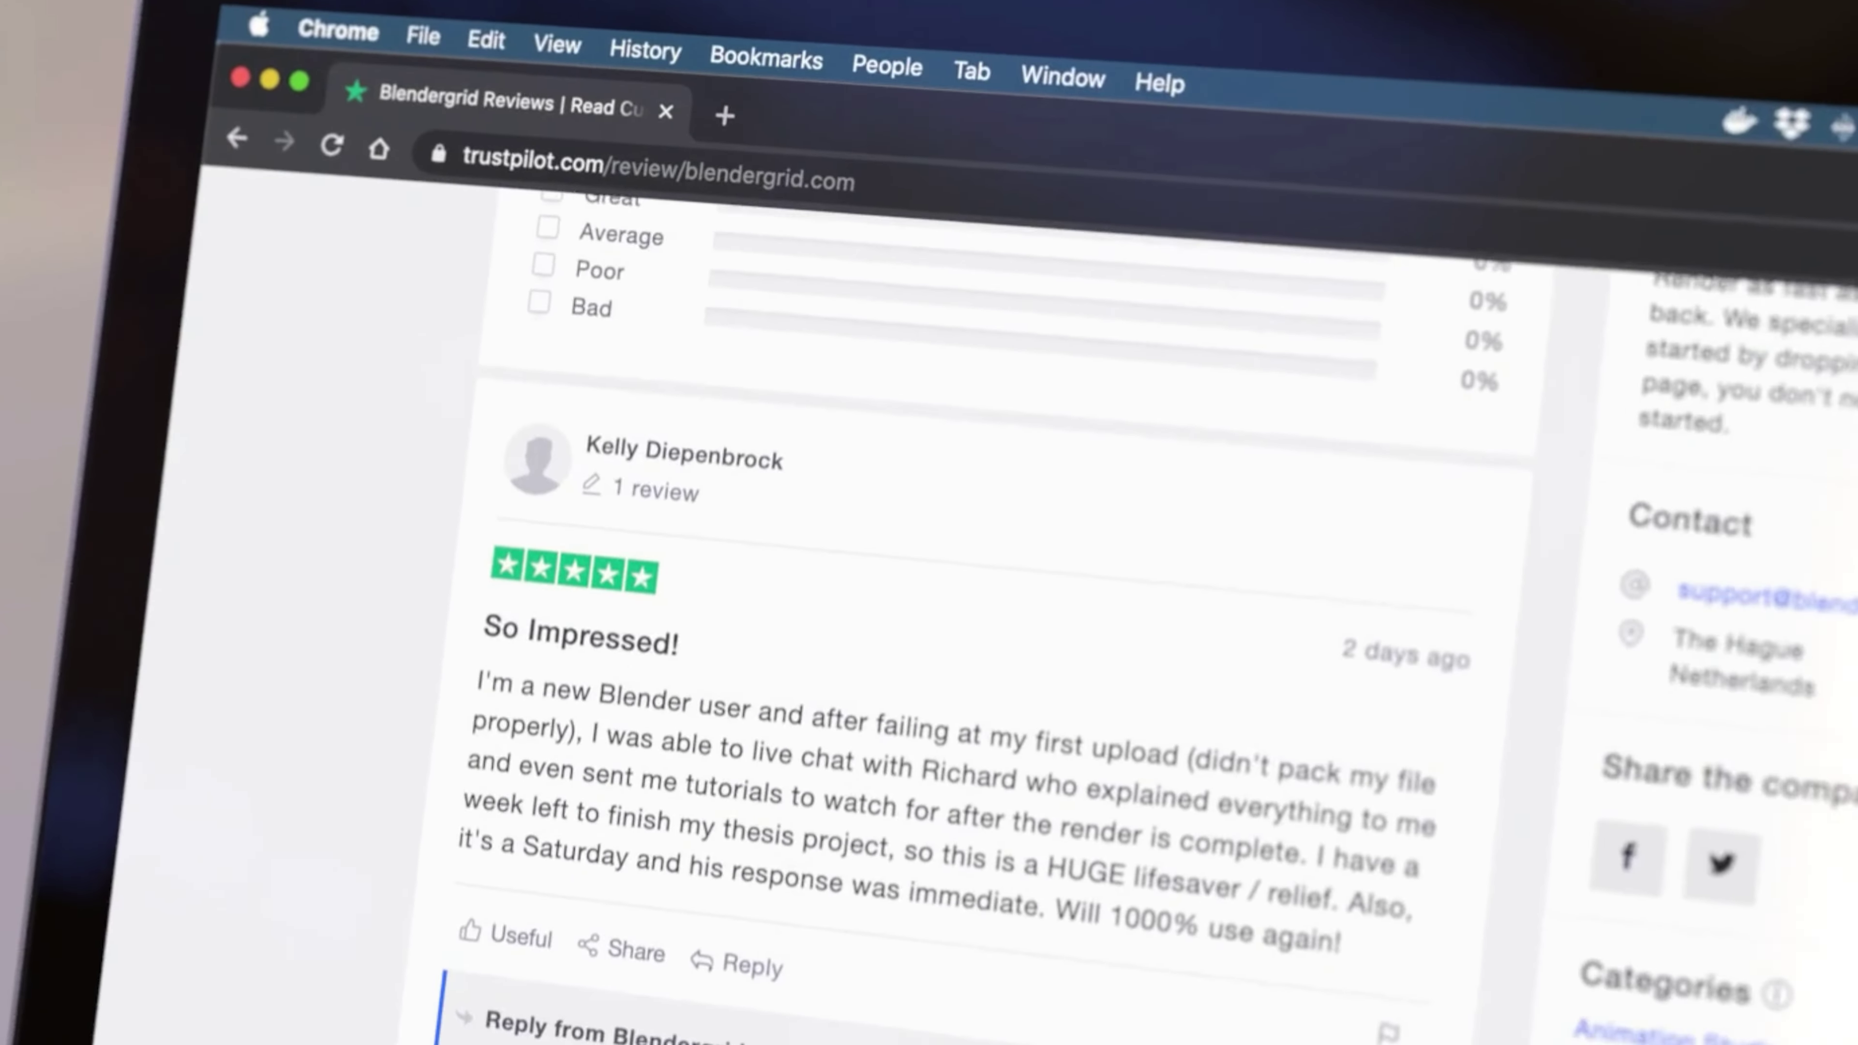
# Scroll down through the Blendergrid reviews on Trustpilot.
pyautogui.scroll(-10, 951, 659)
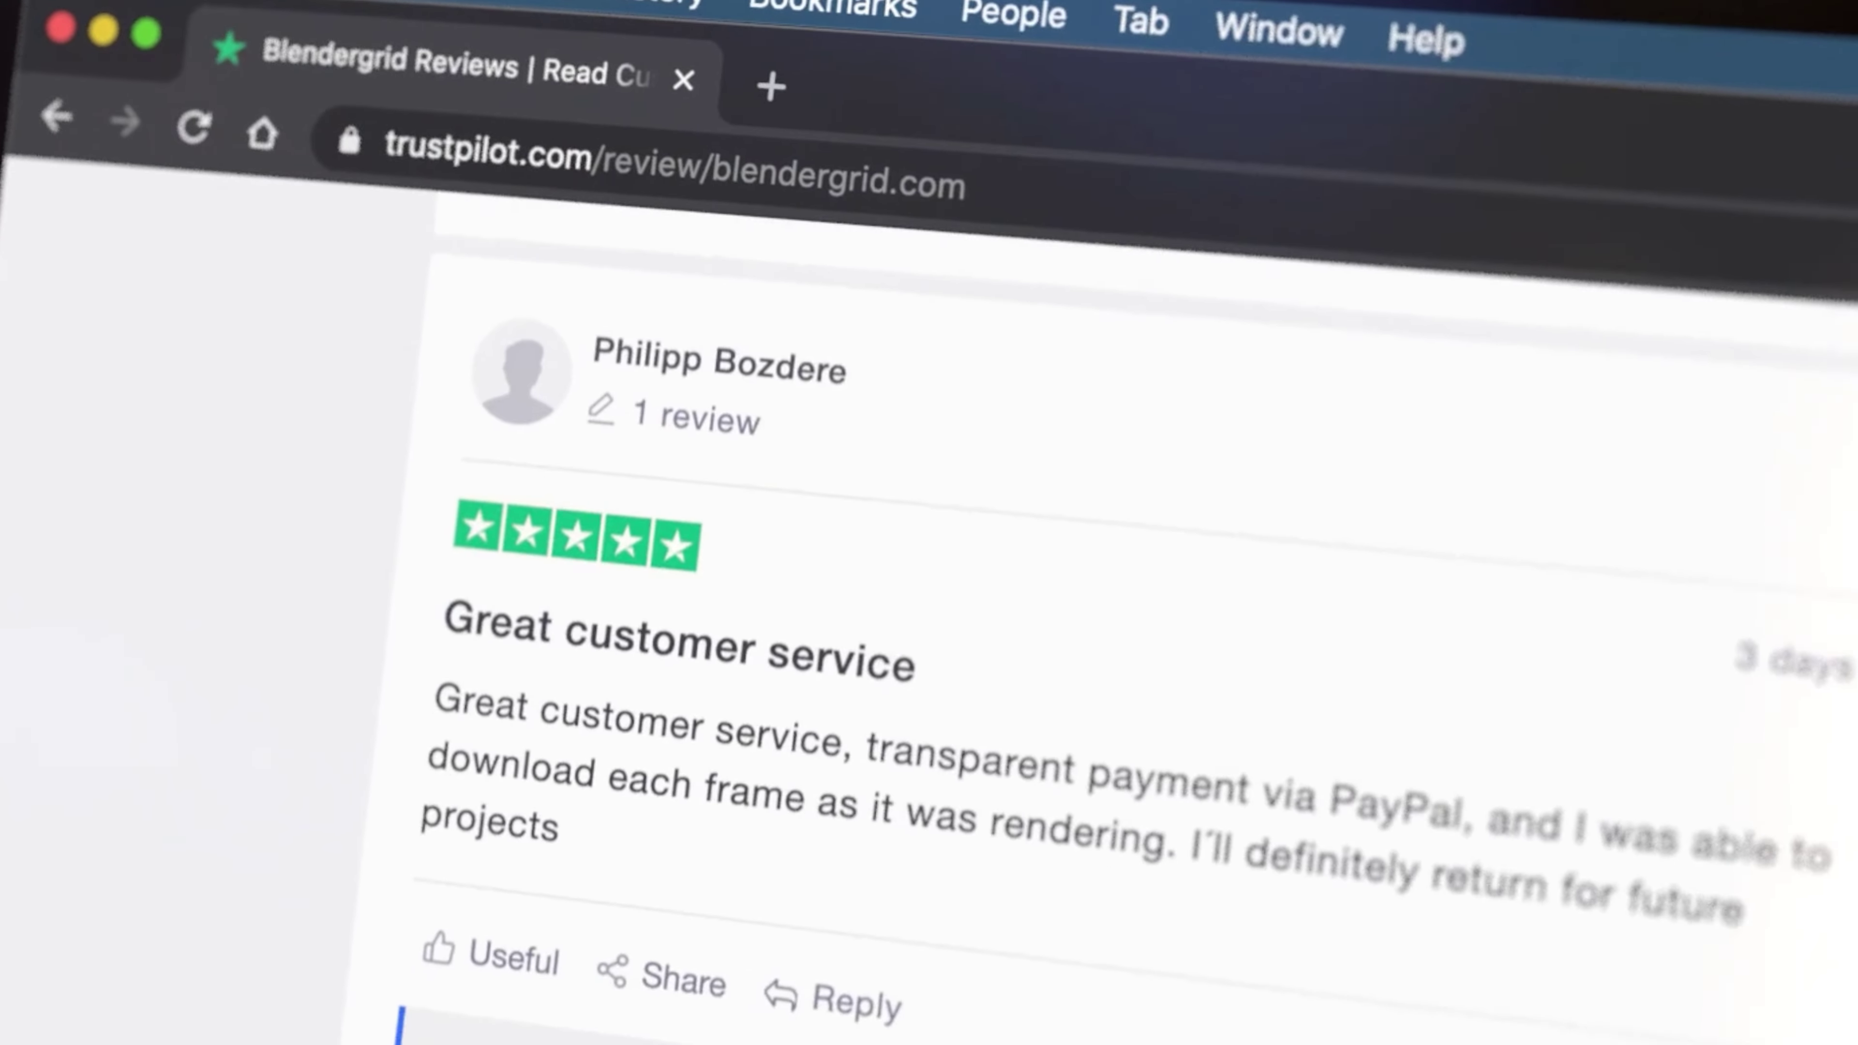
pyautogui.scroll(-10, 951, 659)
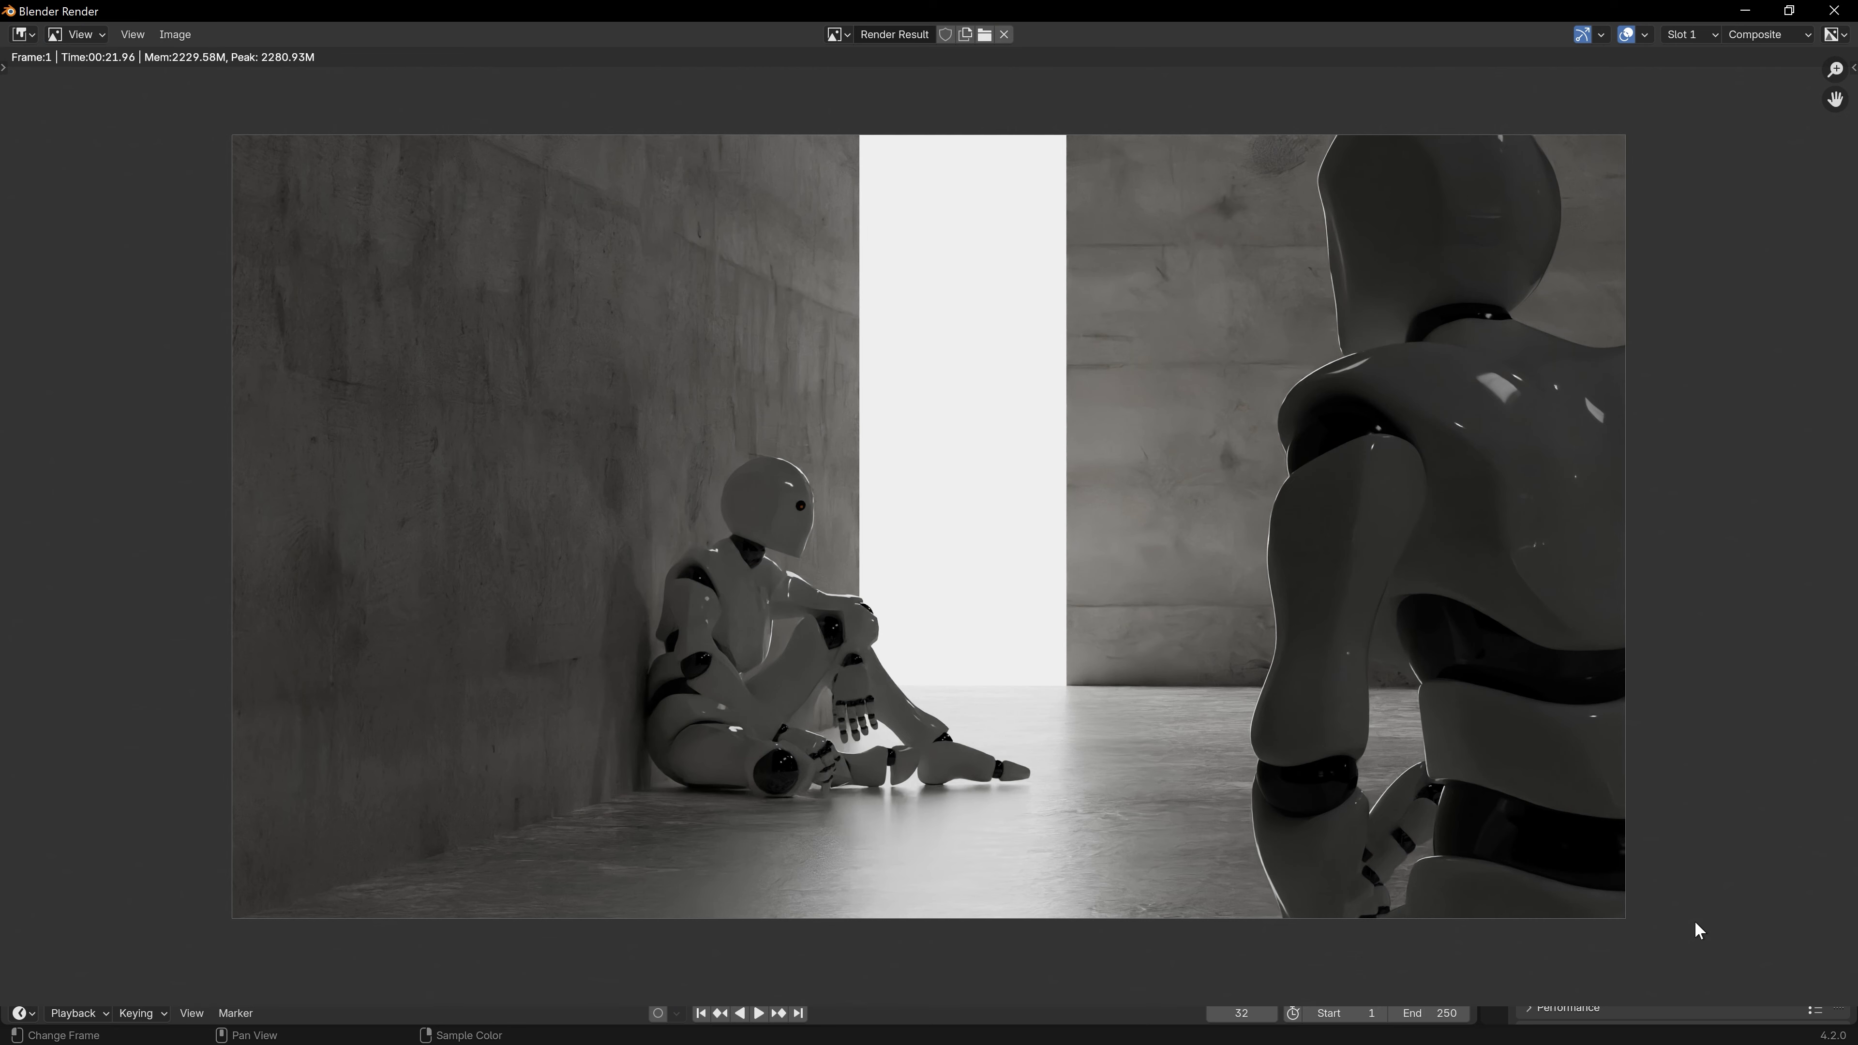
# Zoom into the render, disable Render Denoise, and raise Max Samples from 12 up to 5548.
pyautogui.moveTo(1303, 780)
pyautogui.mouseDown(button='middle')
pyautogui.moveTo(1009, 701)
pyautogui.moveTo(964, 940)
pyautogui.moveTo(961, 867)
pyautogui.moveTo(1055, 878)
pyautogui.mouseUp(button='middle')
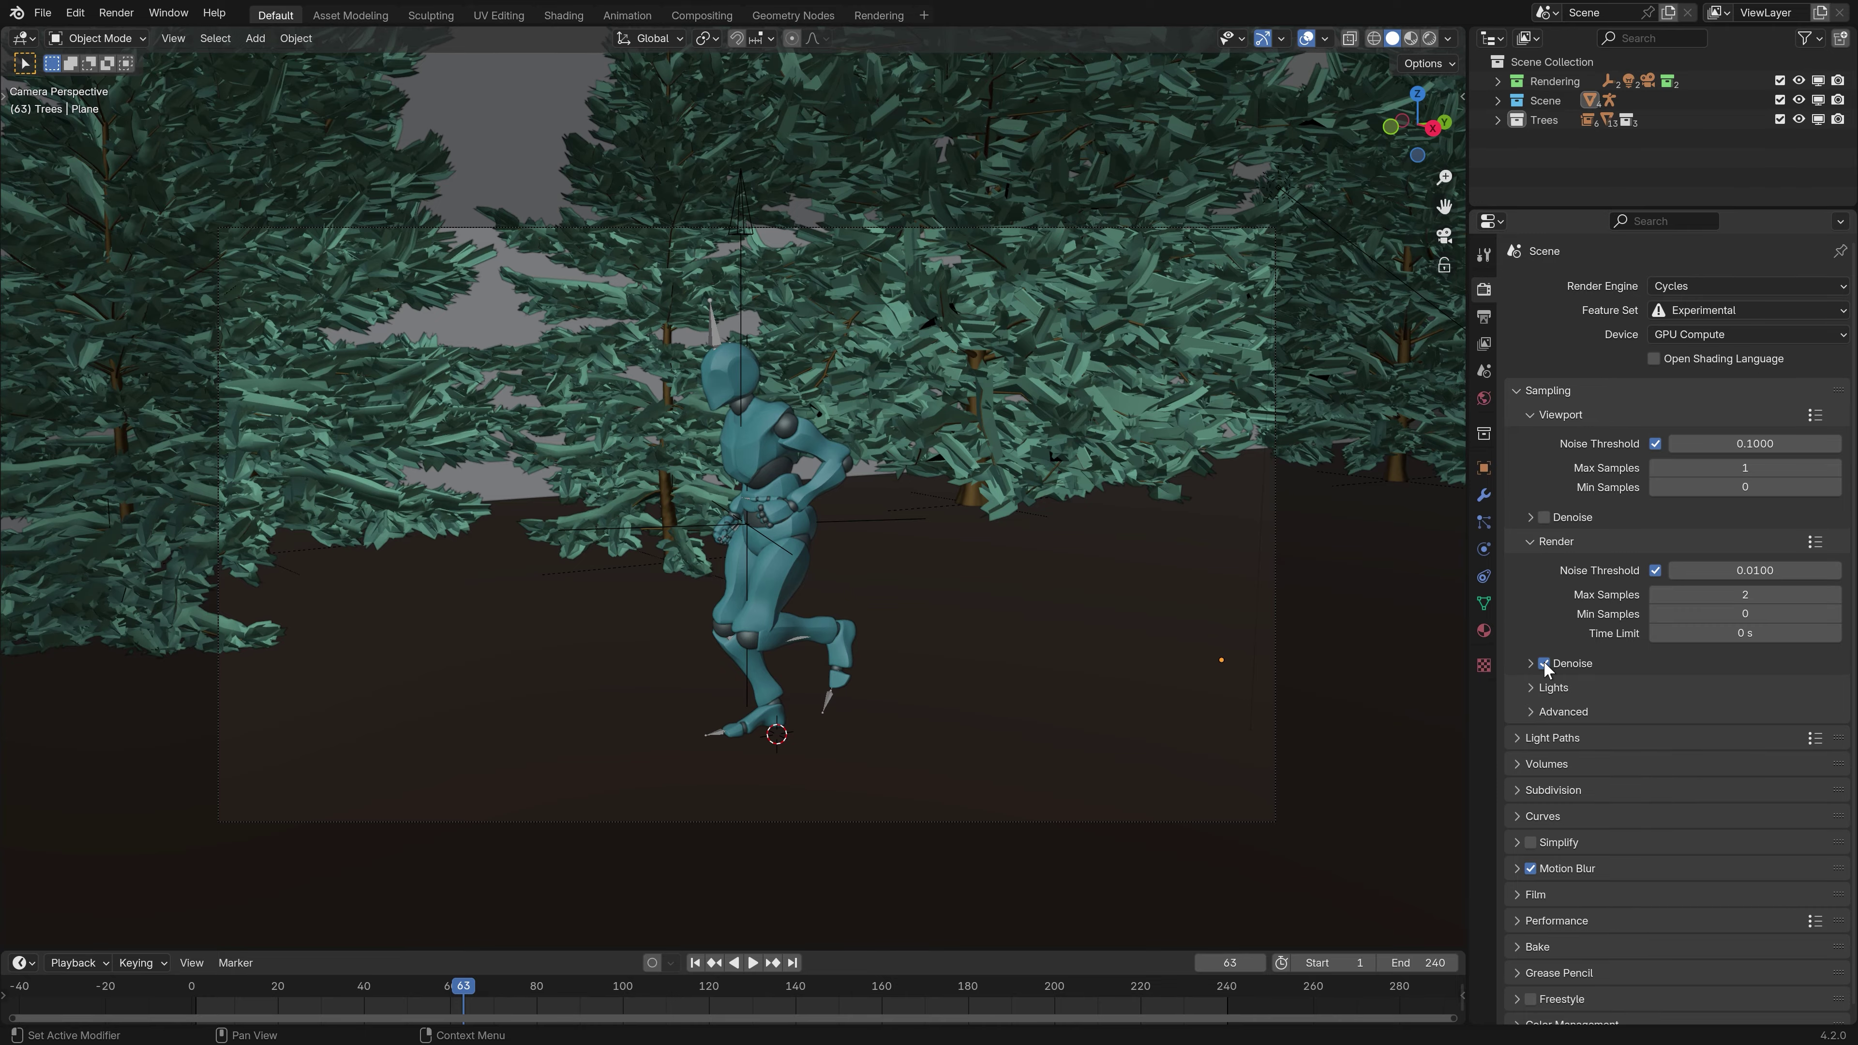
pyautogui.click(1542, 662)
pyautogui.doubleClick(1745, 594)
pyautogui.write('12')
pyautogui.press('Return')
pyautogui.moveTo(1739, 599); pyautogui.dragTo(1825, 599)
pyautogui.moveTo(1687, 634); pyautogui.dragTo(1763, 634)
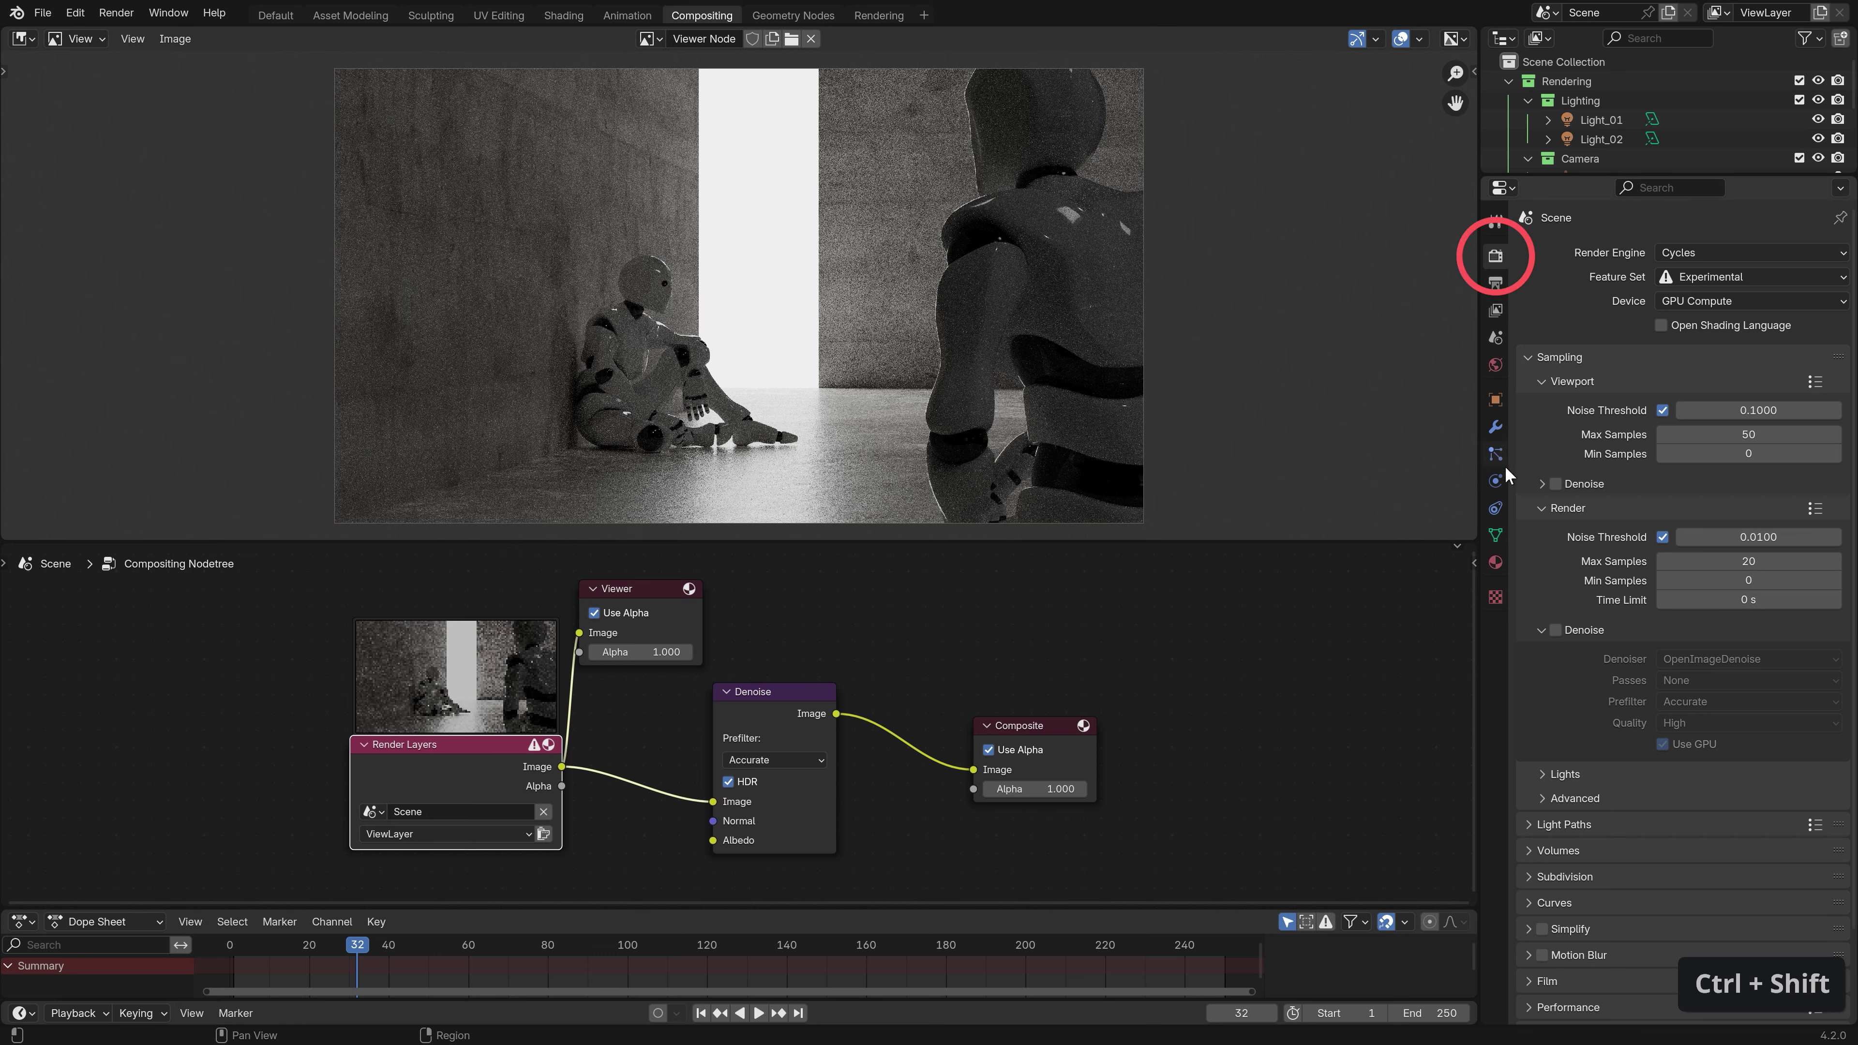
# Re-enable Render Denoise, expand Sampling > Advanced, and make the noise seed animated per frame.
pyautogui.click(1555, 626)
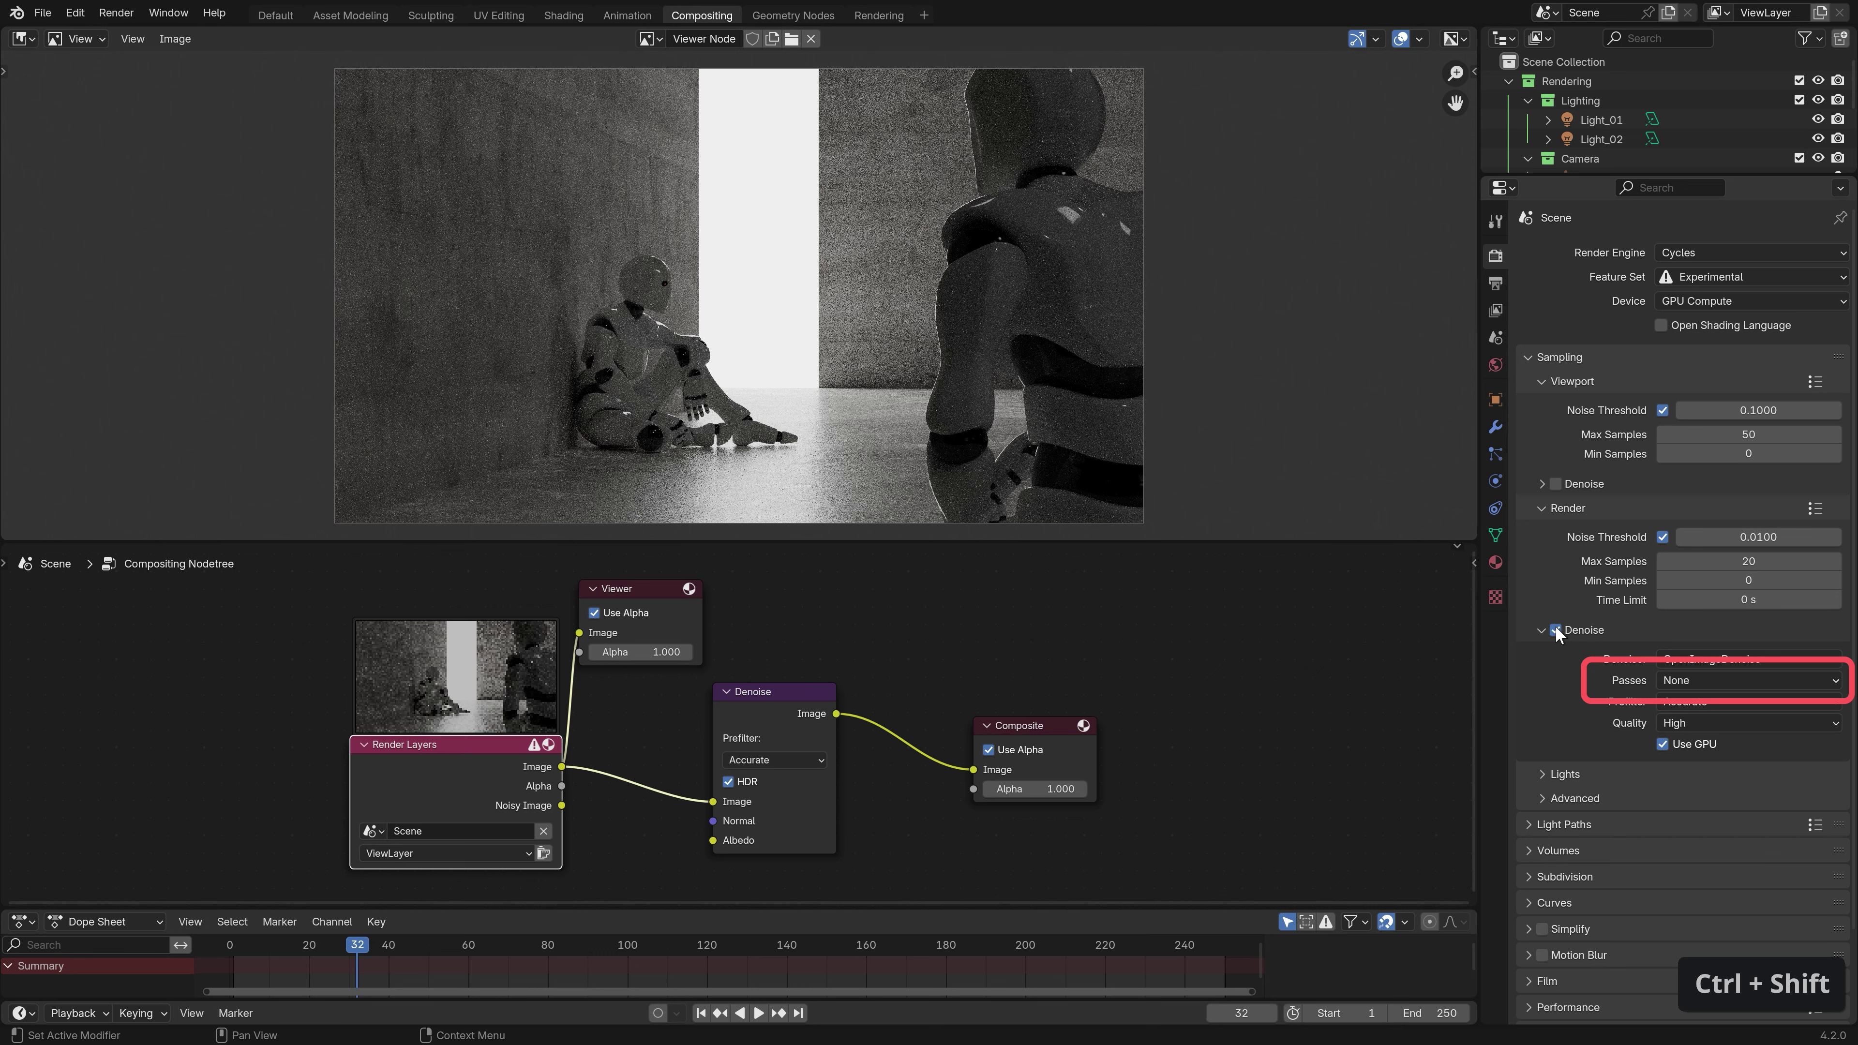
pyautogui.click(1540, 797)
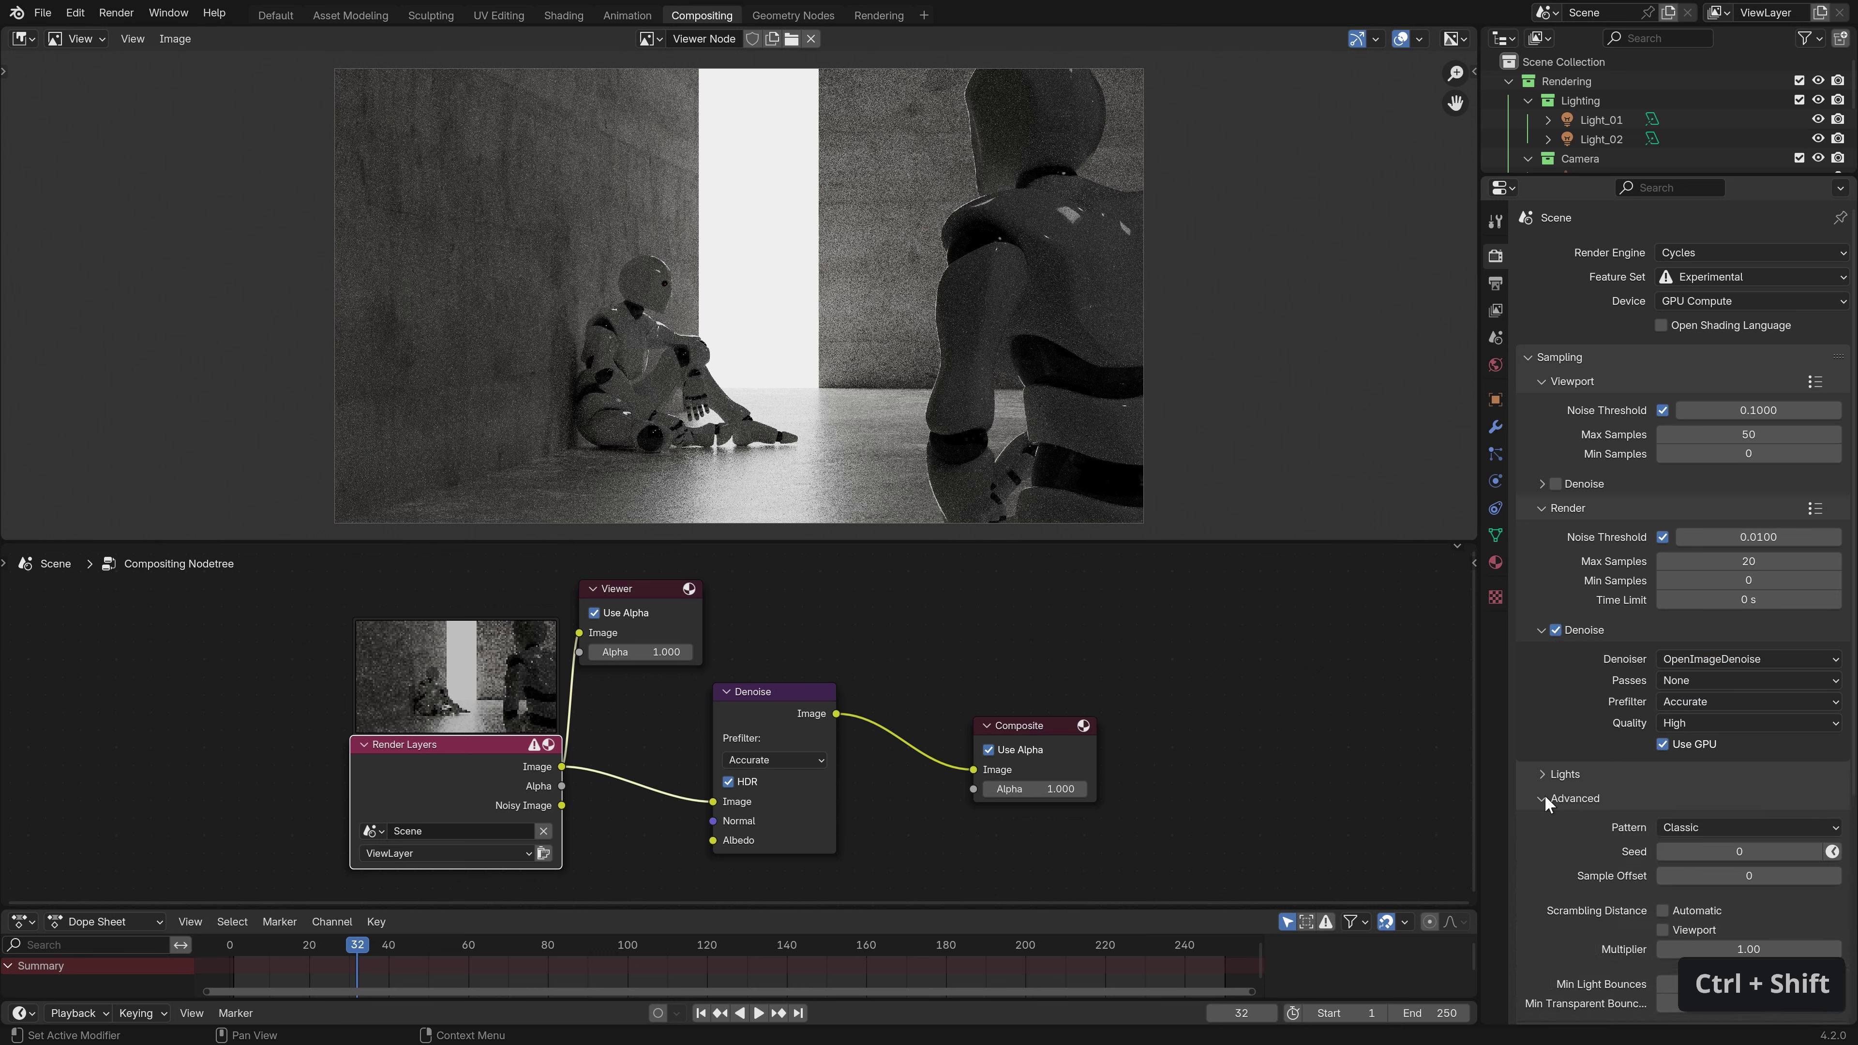
pyautogui.scroll(-3, 1573, 798)
pyautogui.scroll(-1, 1589, 754)
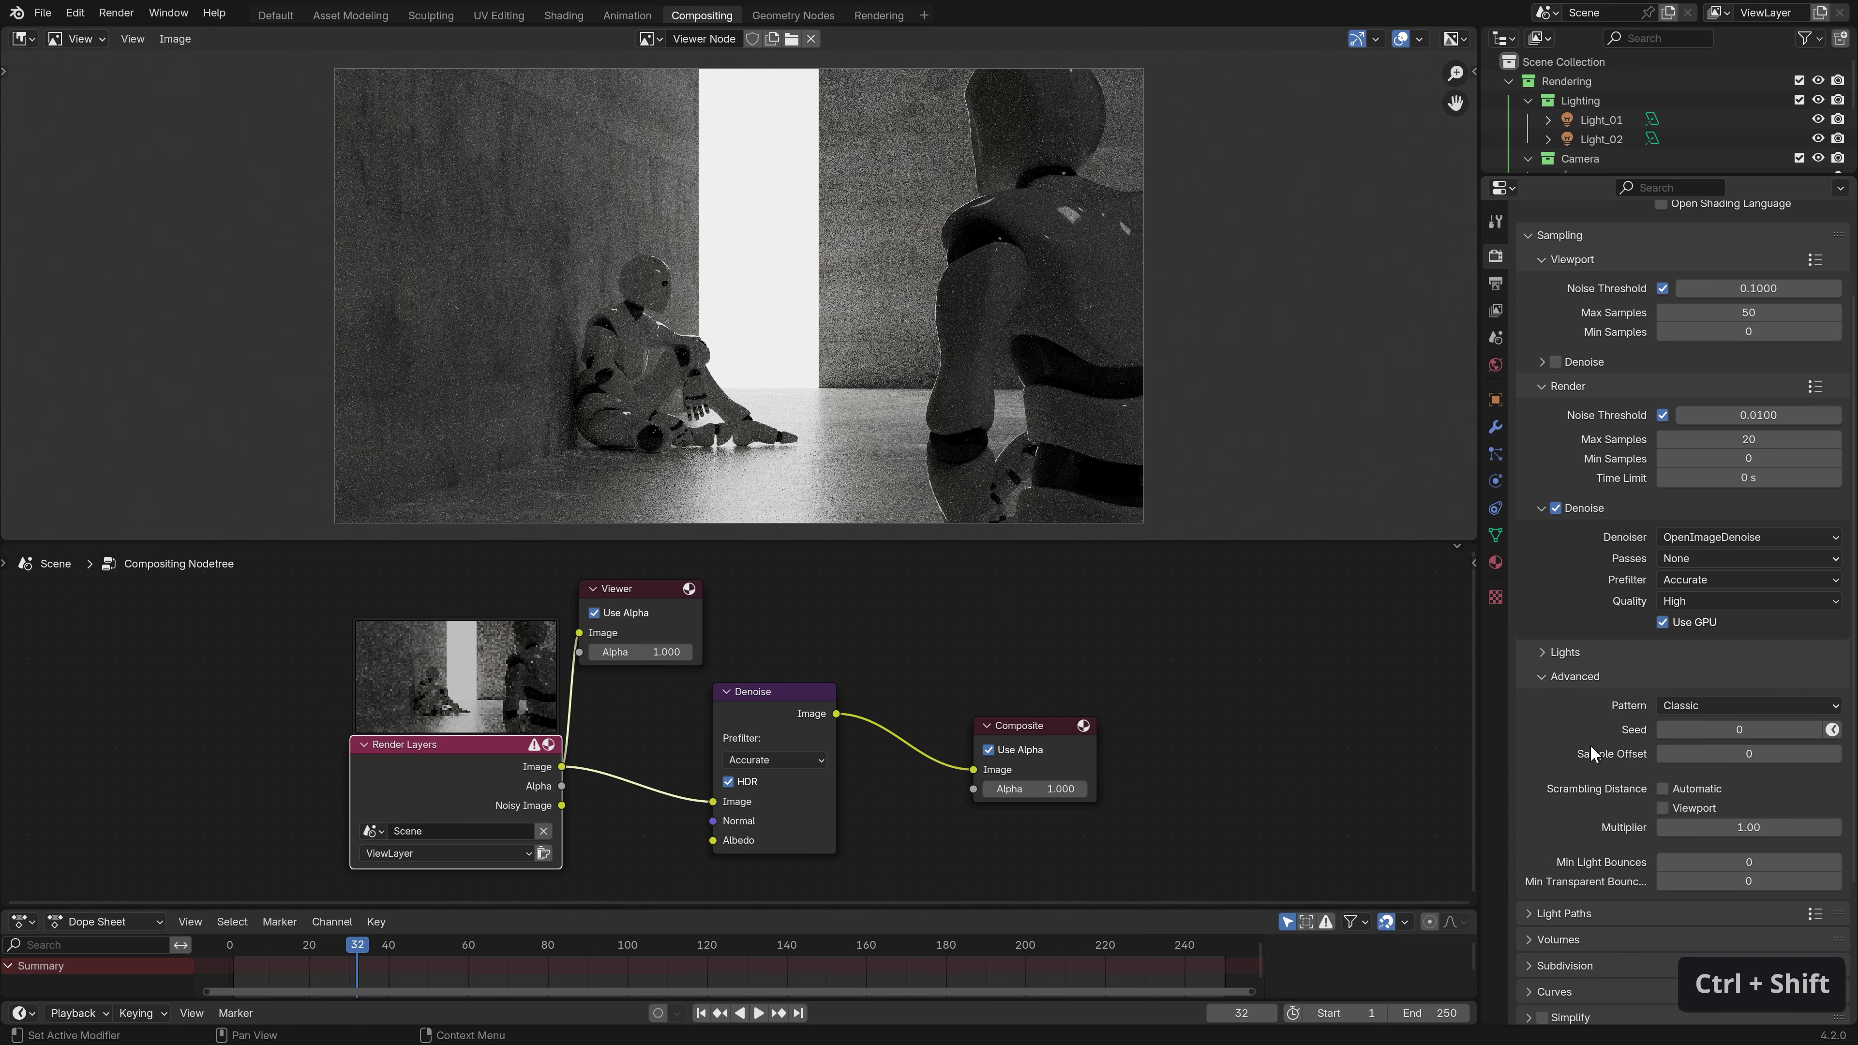
pyautogui.click(1833, 730)
# Enable the Denoising Data pass and connect Denoising Normal to the Denoise node.
pyautogui.click(1495, 310)
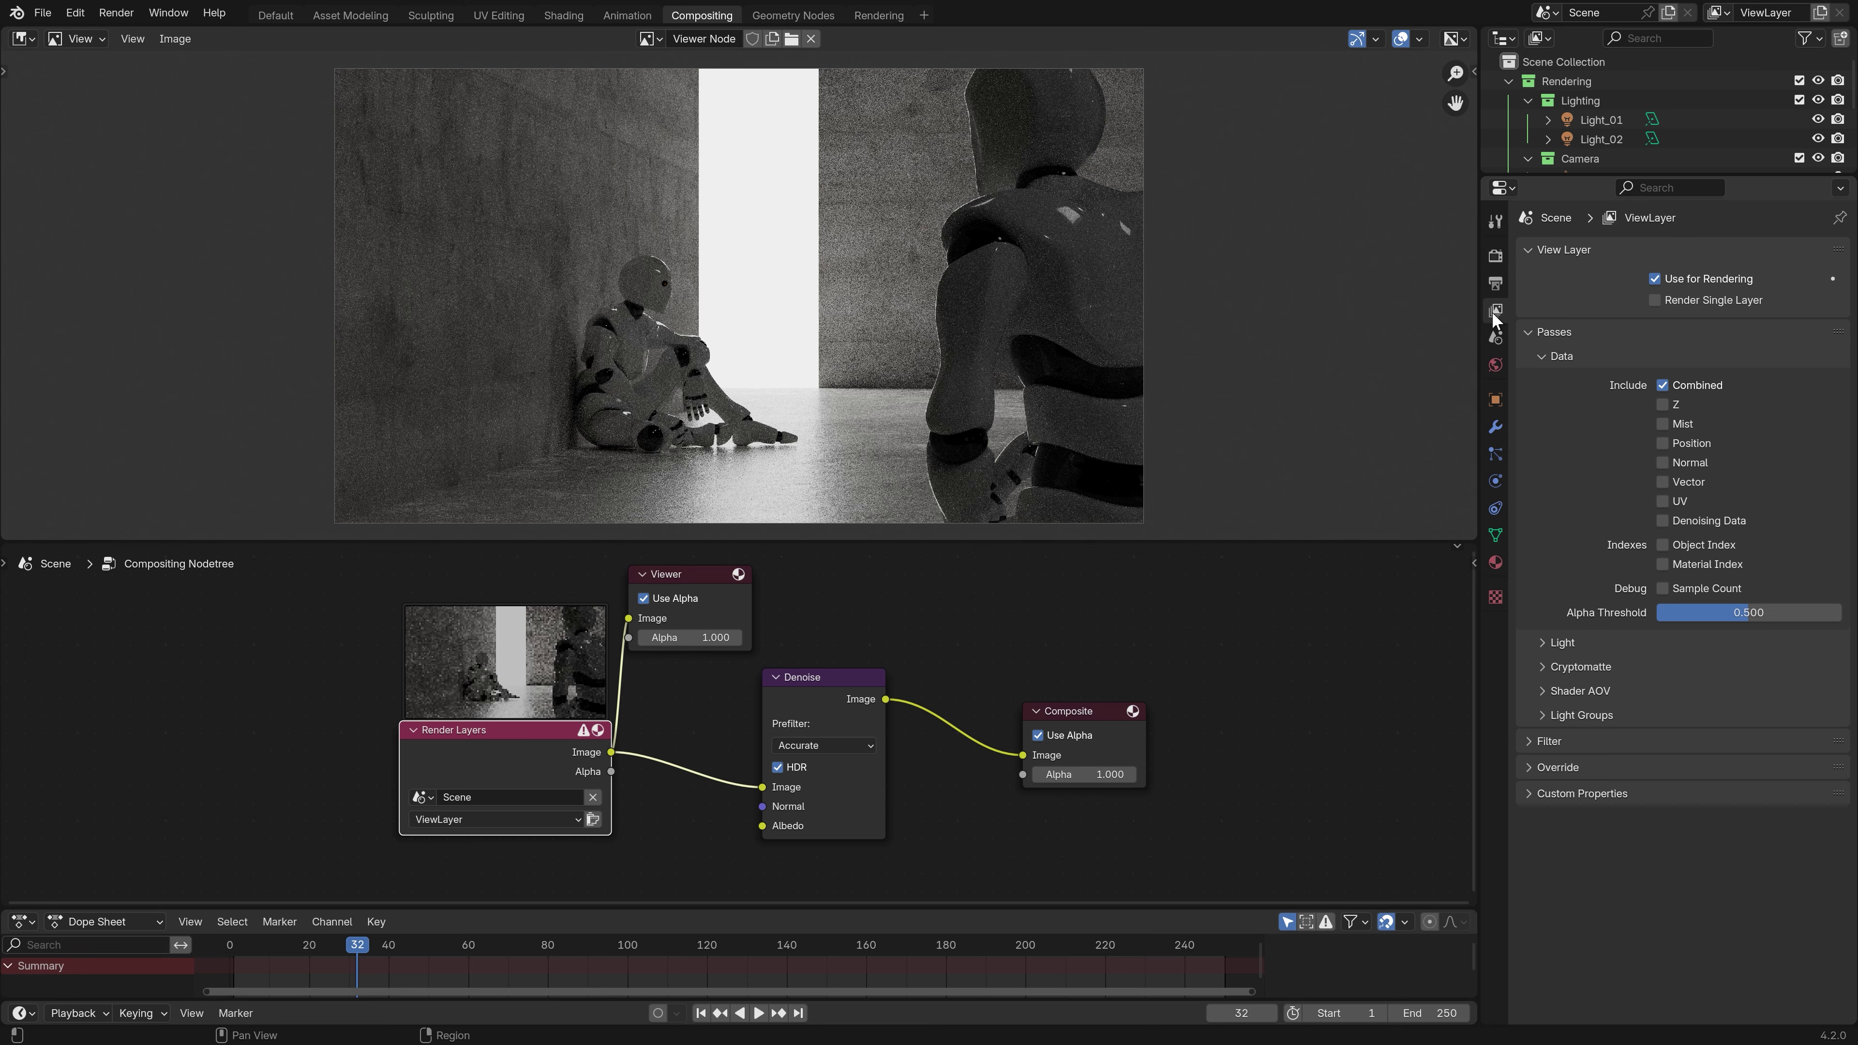
pyautogui.click(1662, 520)
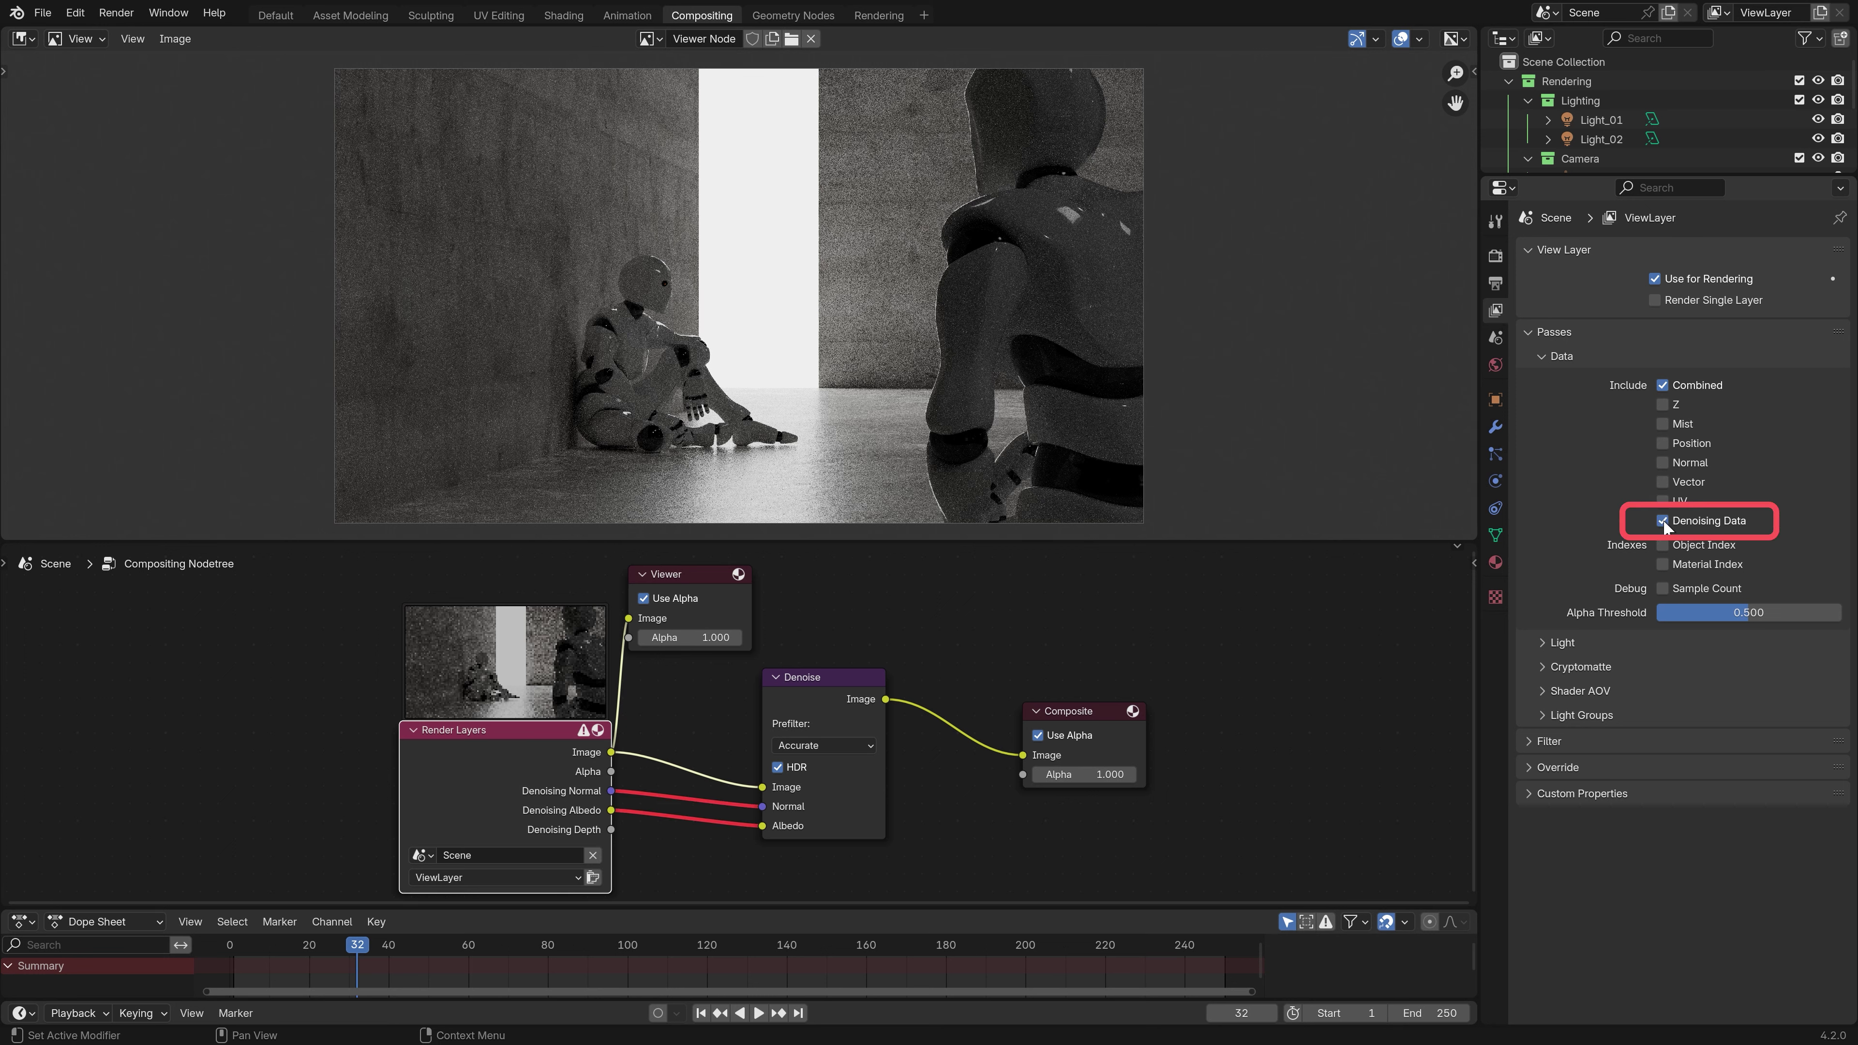
pyautogui.moveTo(610, 791); pyautogui.dragTo(752, 803)
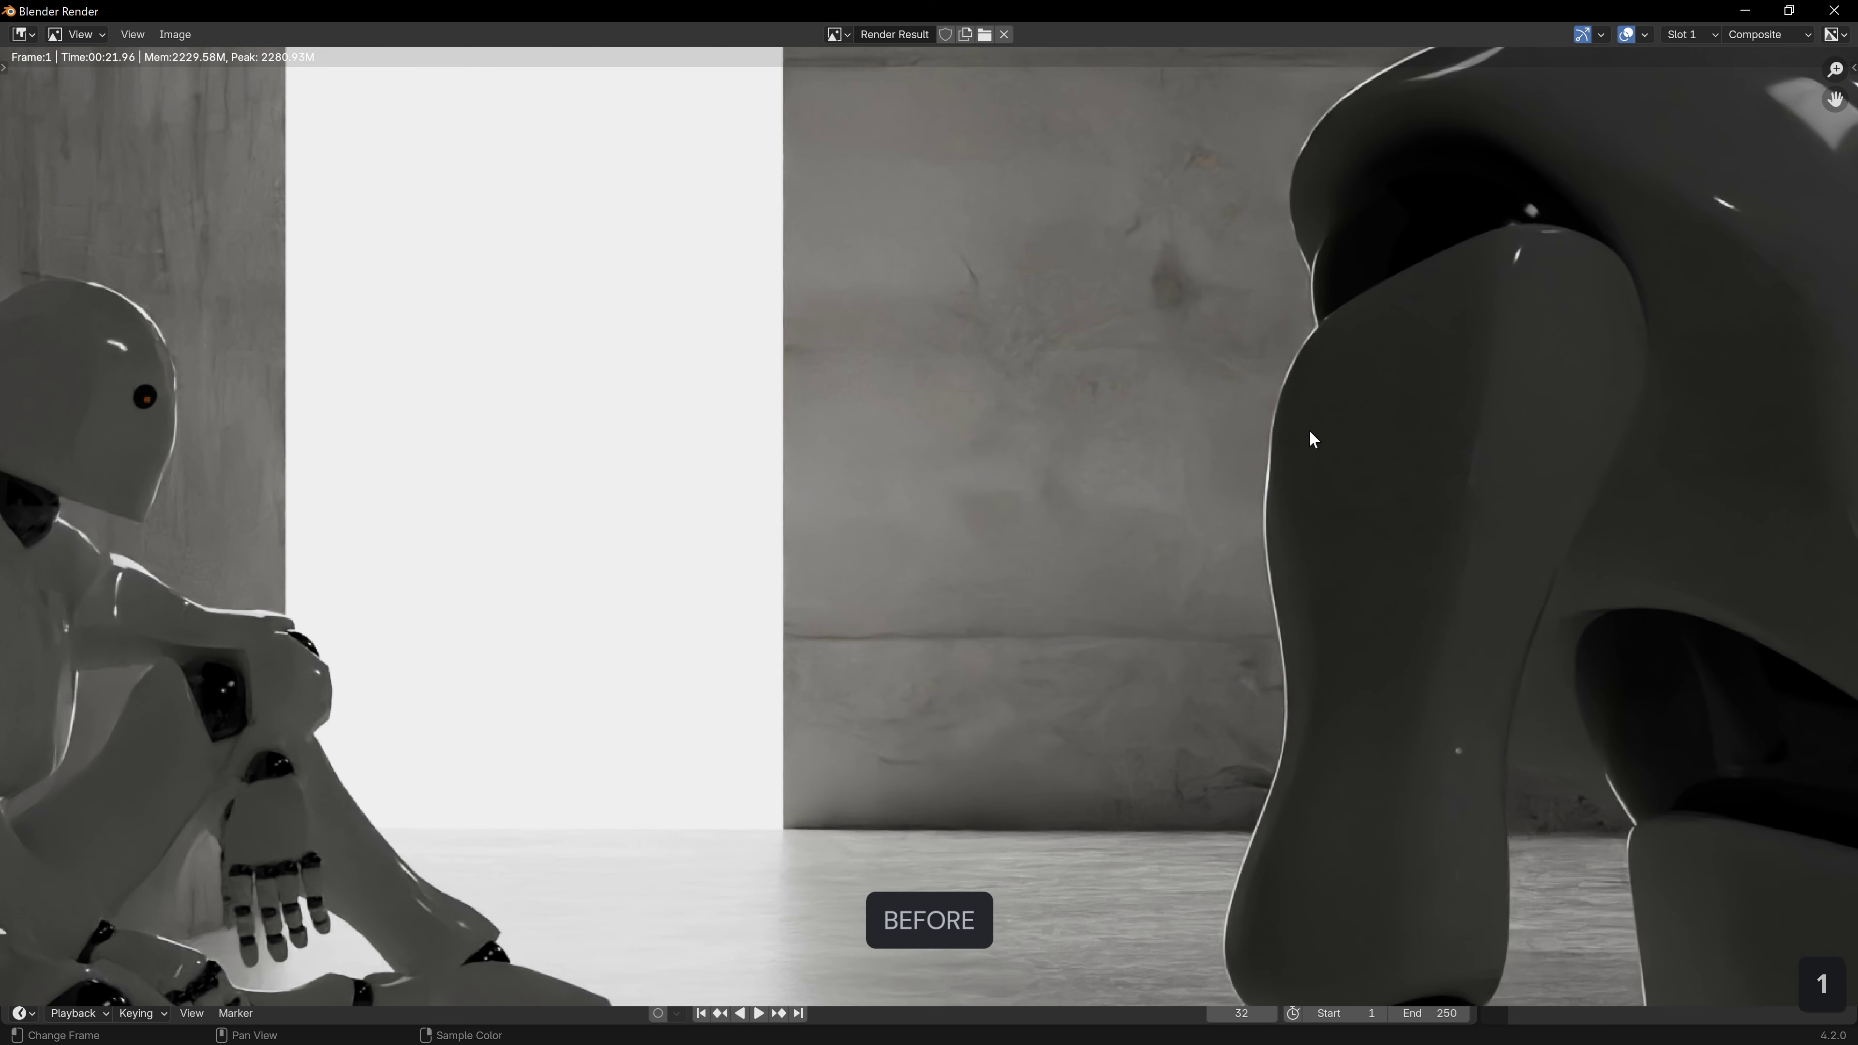
# Switch between render slots 2 and 1 to compare after and before renders.
pyautogui.press('2')
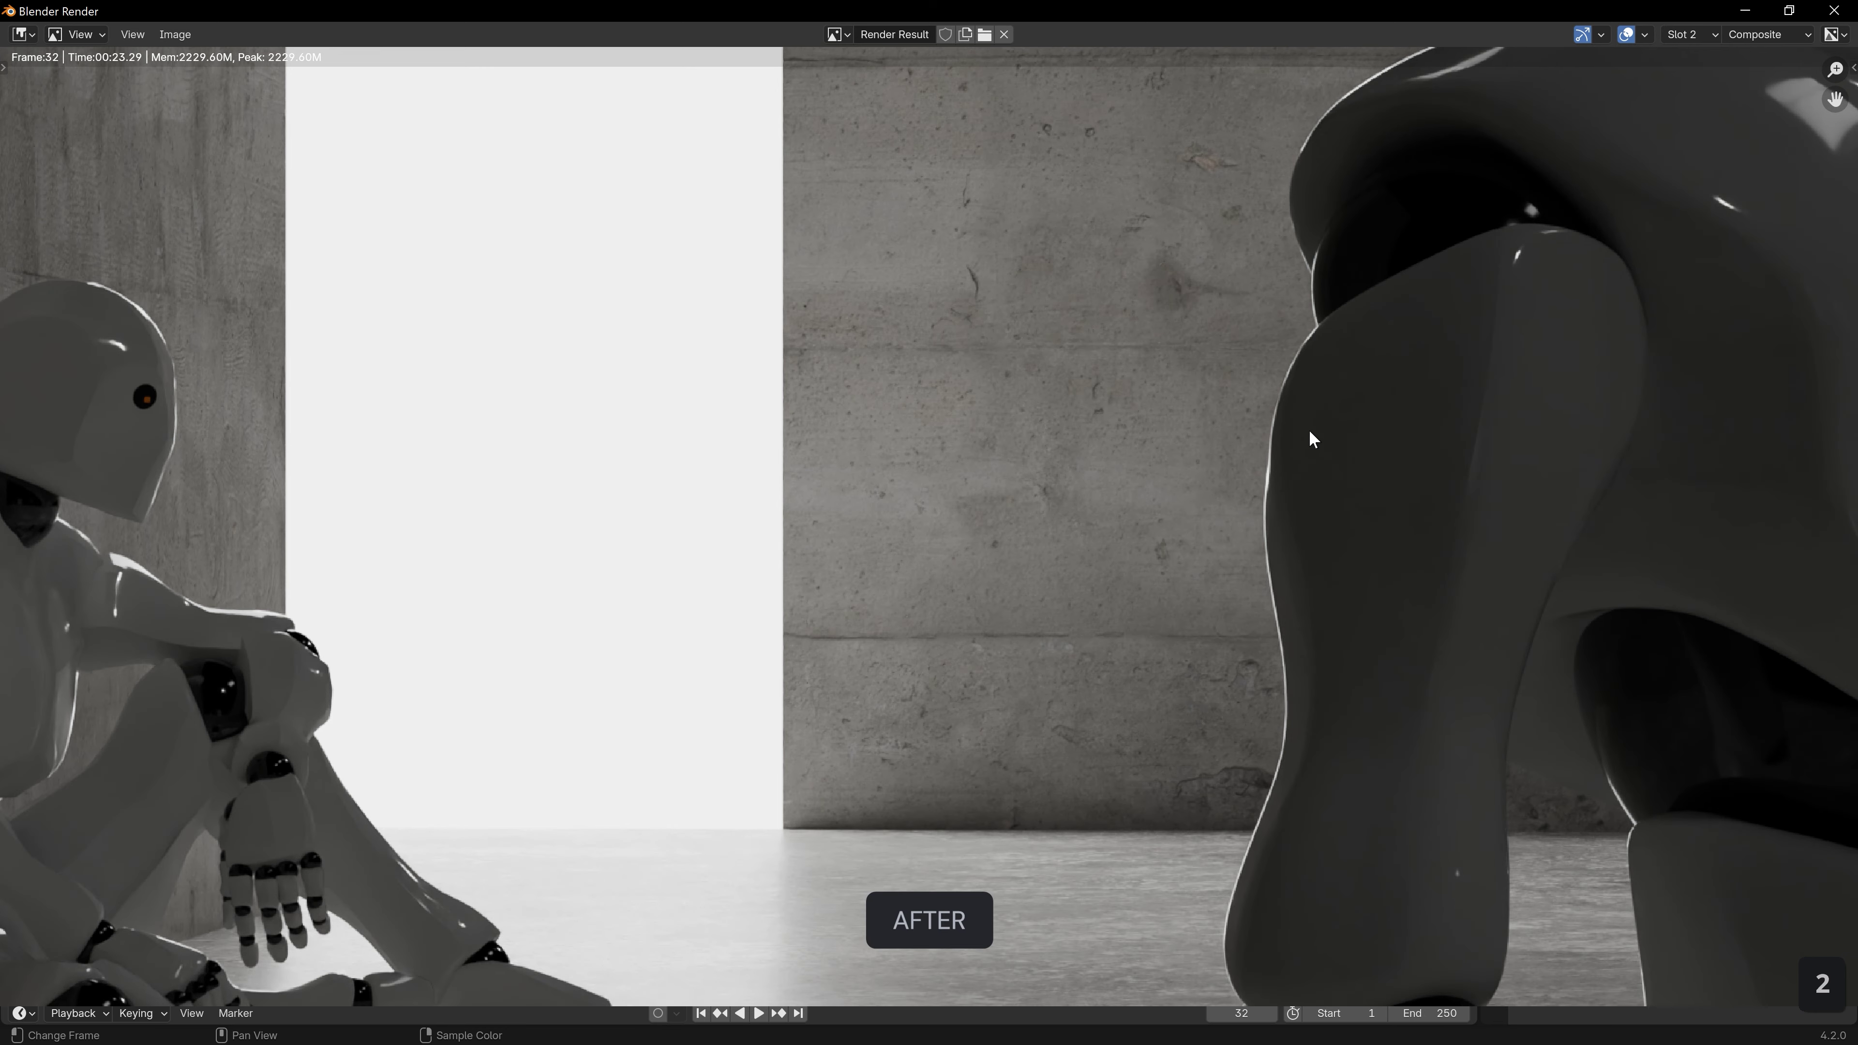
pyautogui.press('1')
pyautogui.press('2')
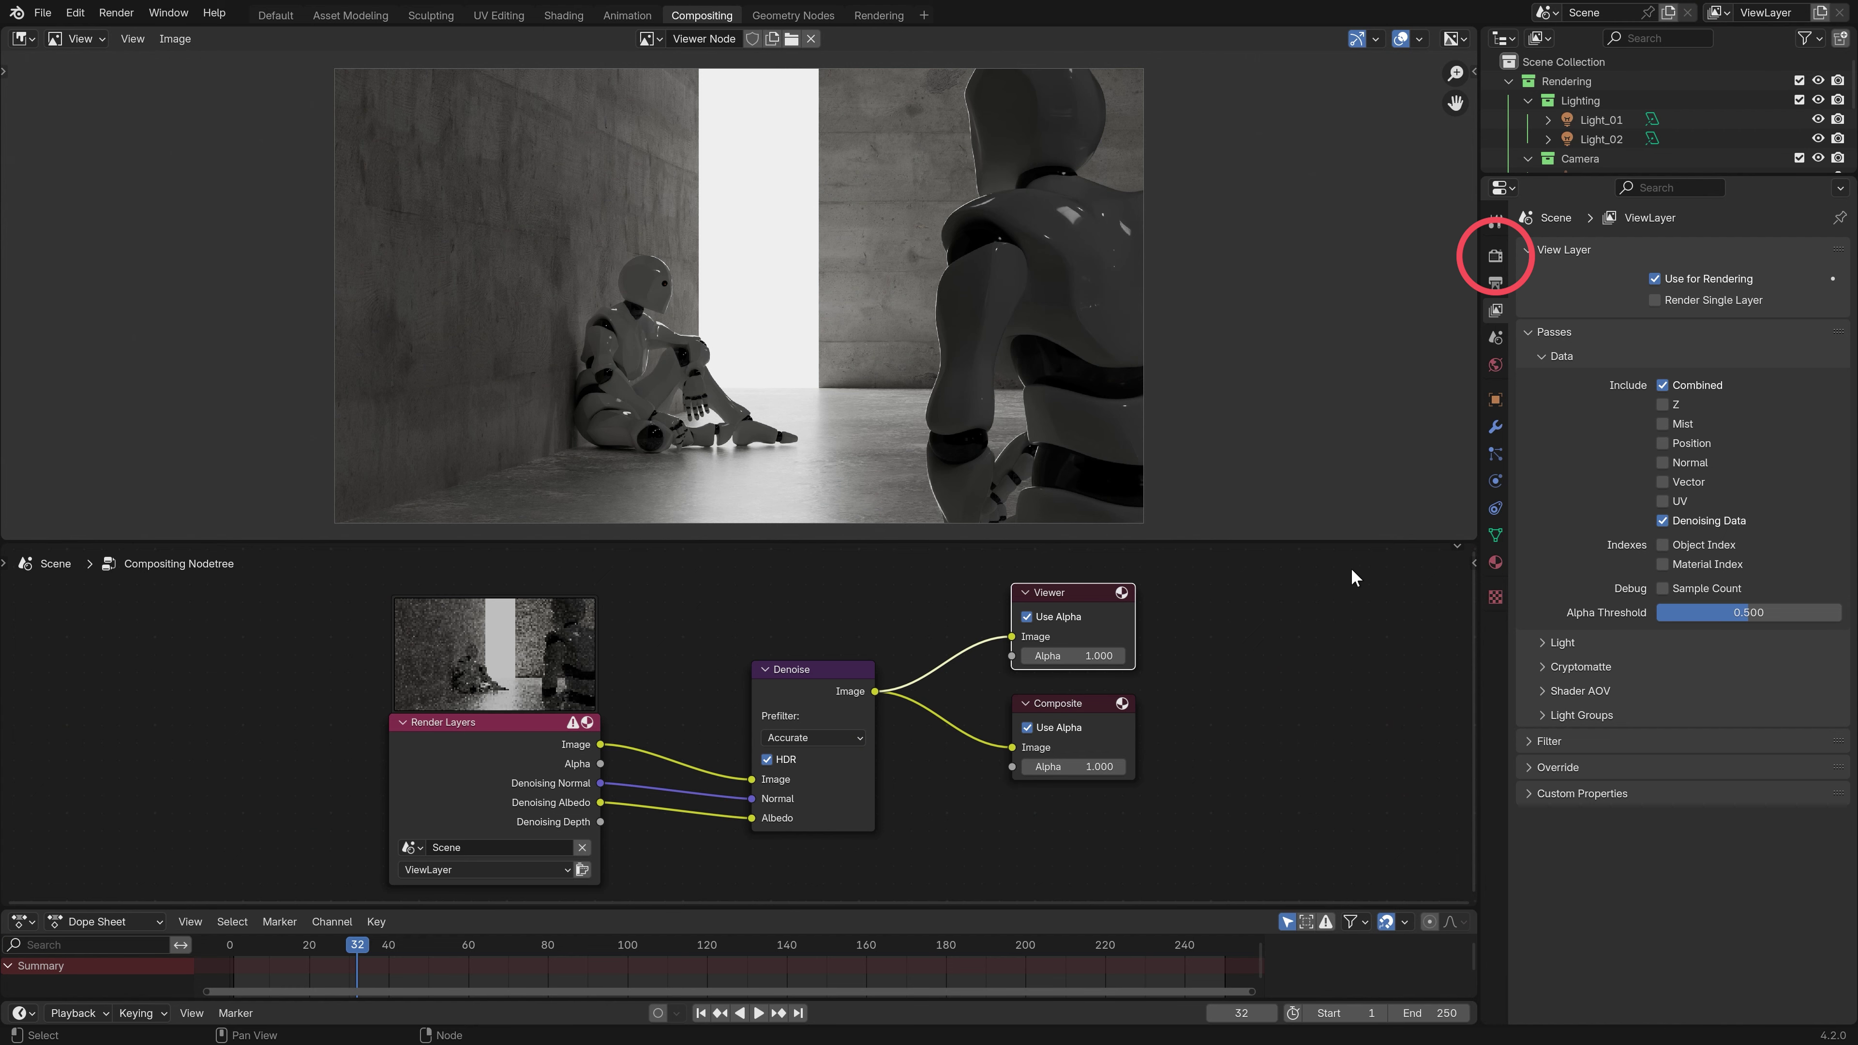
# Enable render denoising using Albedo and Normal passes, and link Denoising Albedo into the File Output's DenoiseAlbedo_ input.
pyautogui.click(1495, 262)
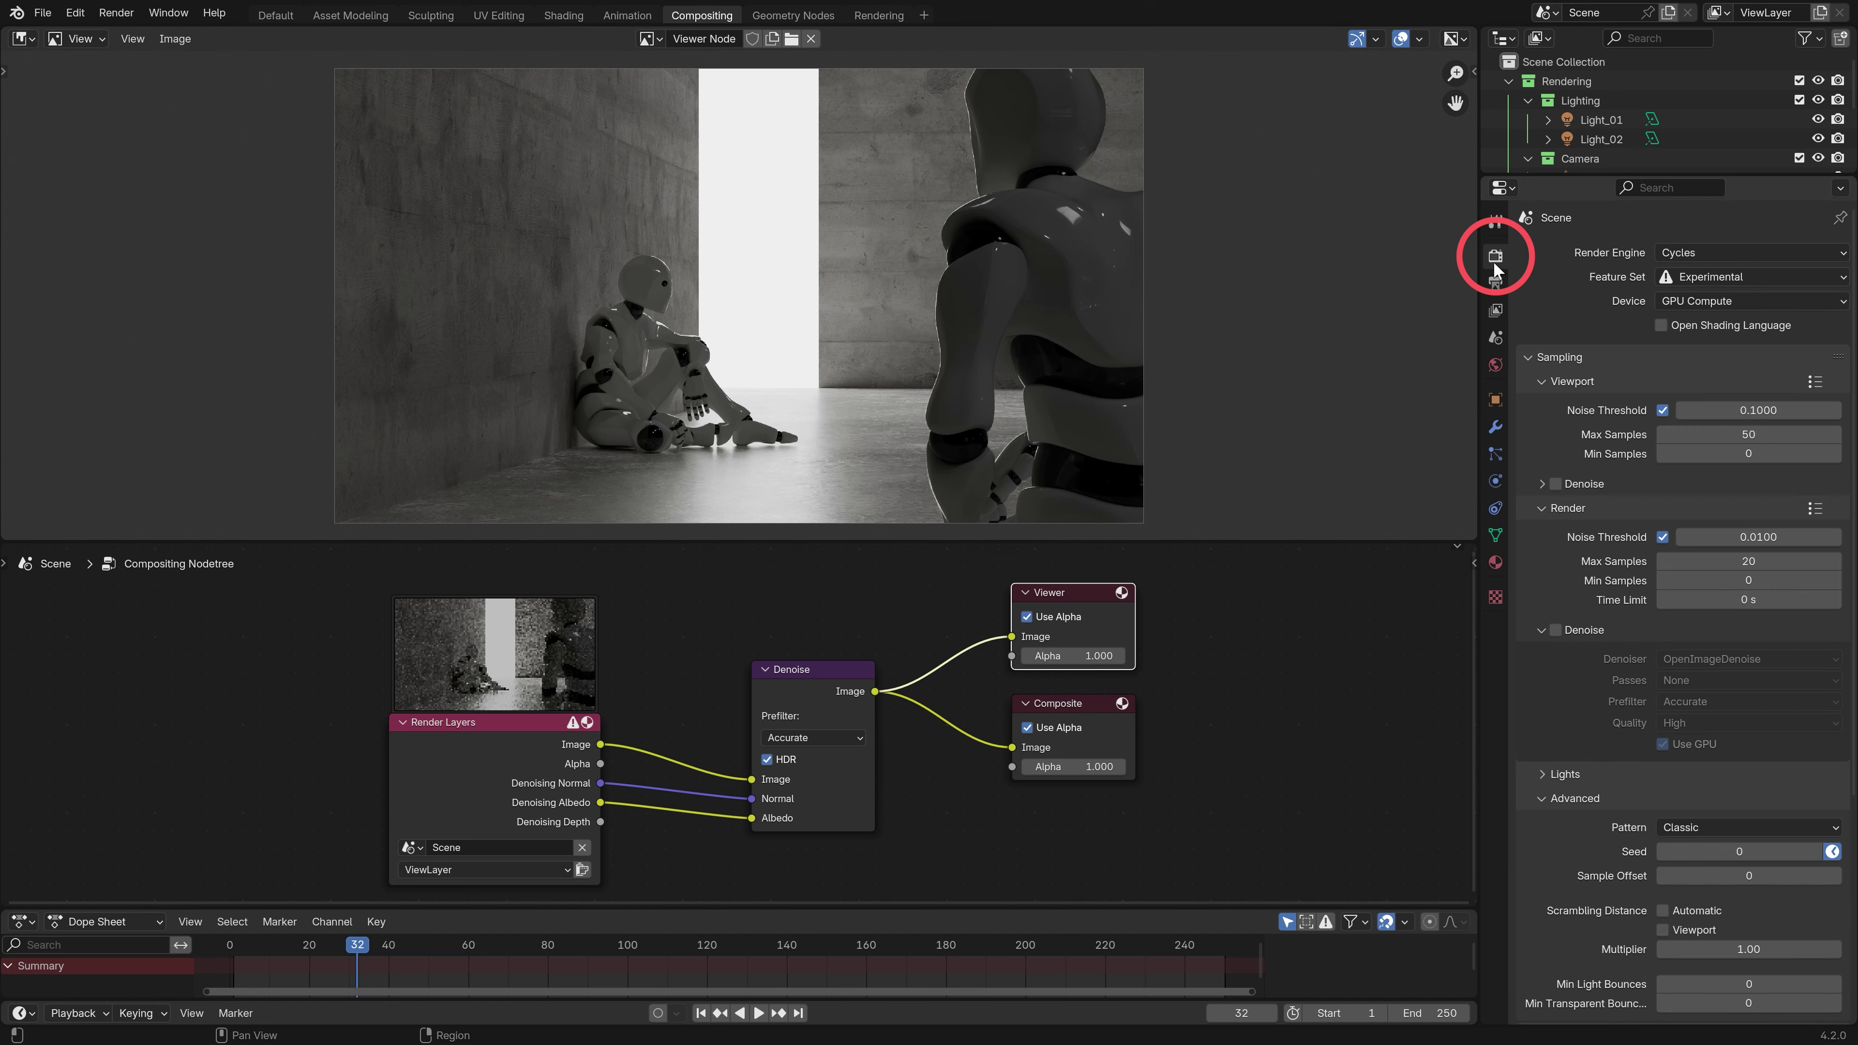
pyautogui.click(1557, 630)
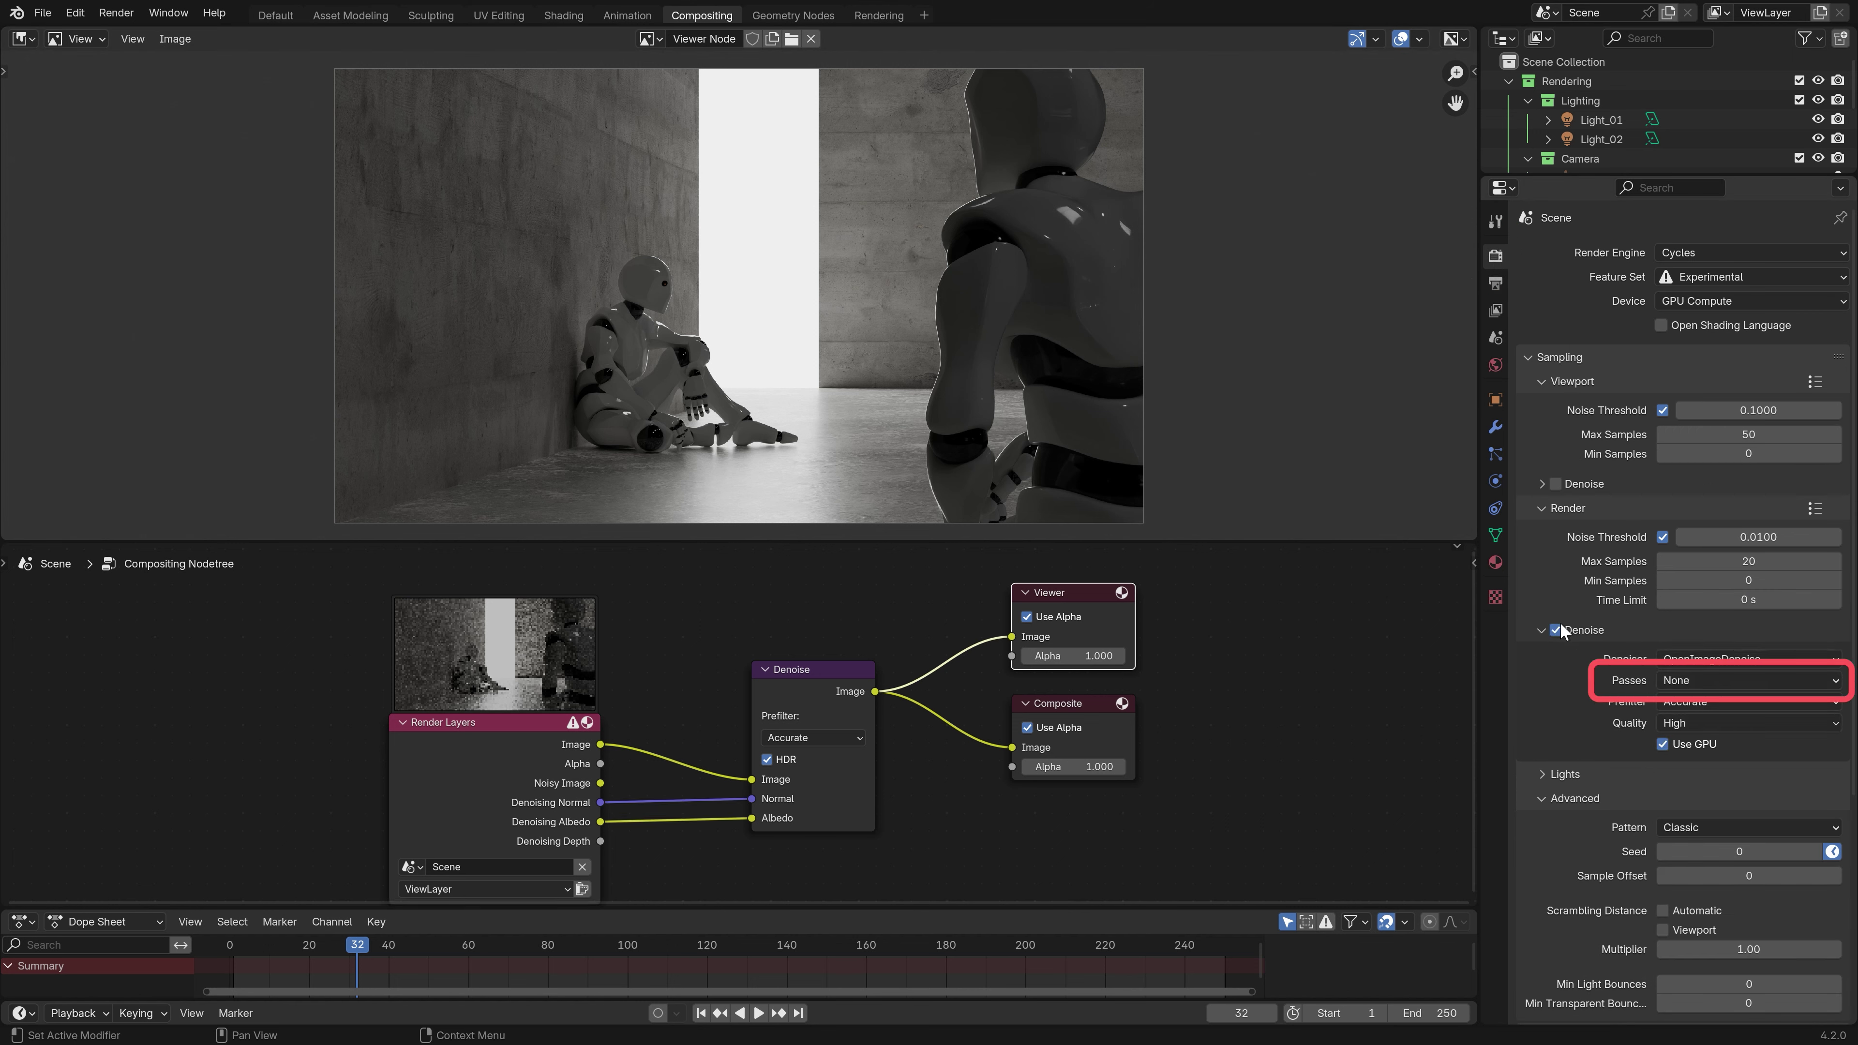
pyautogui.click(1826, 681)
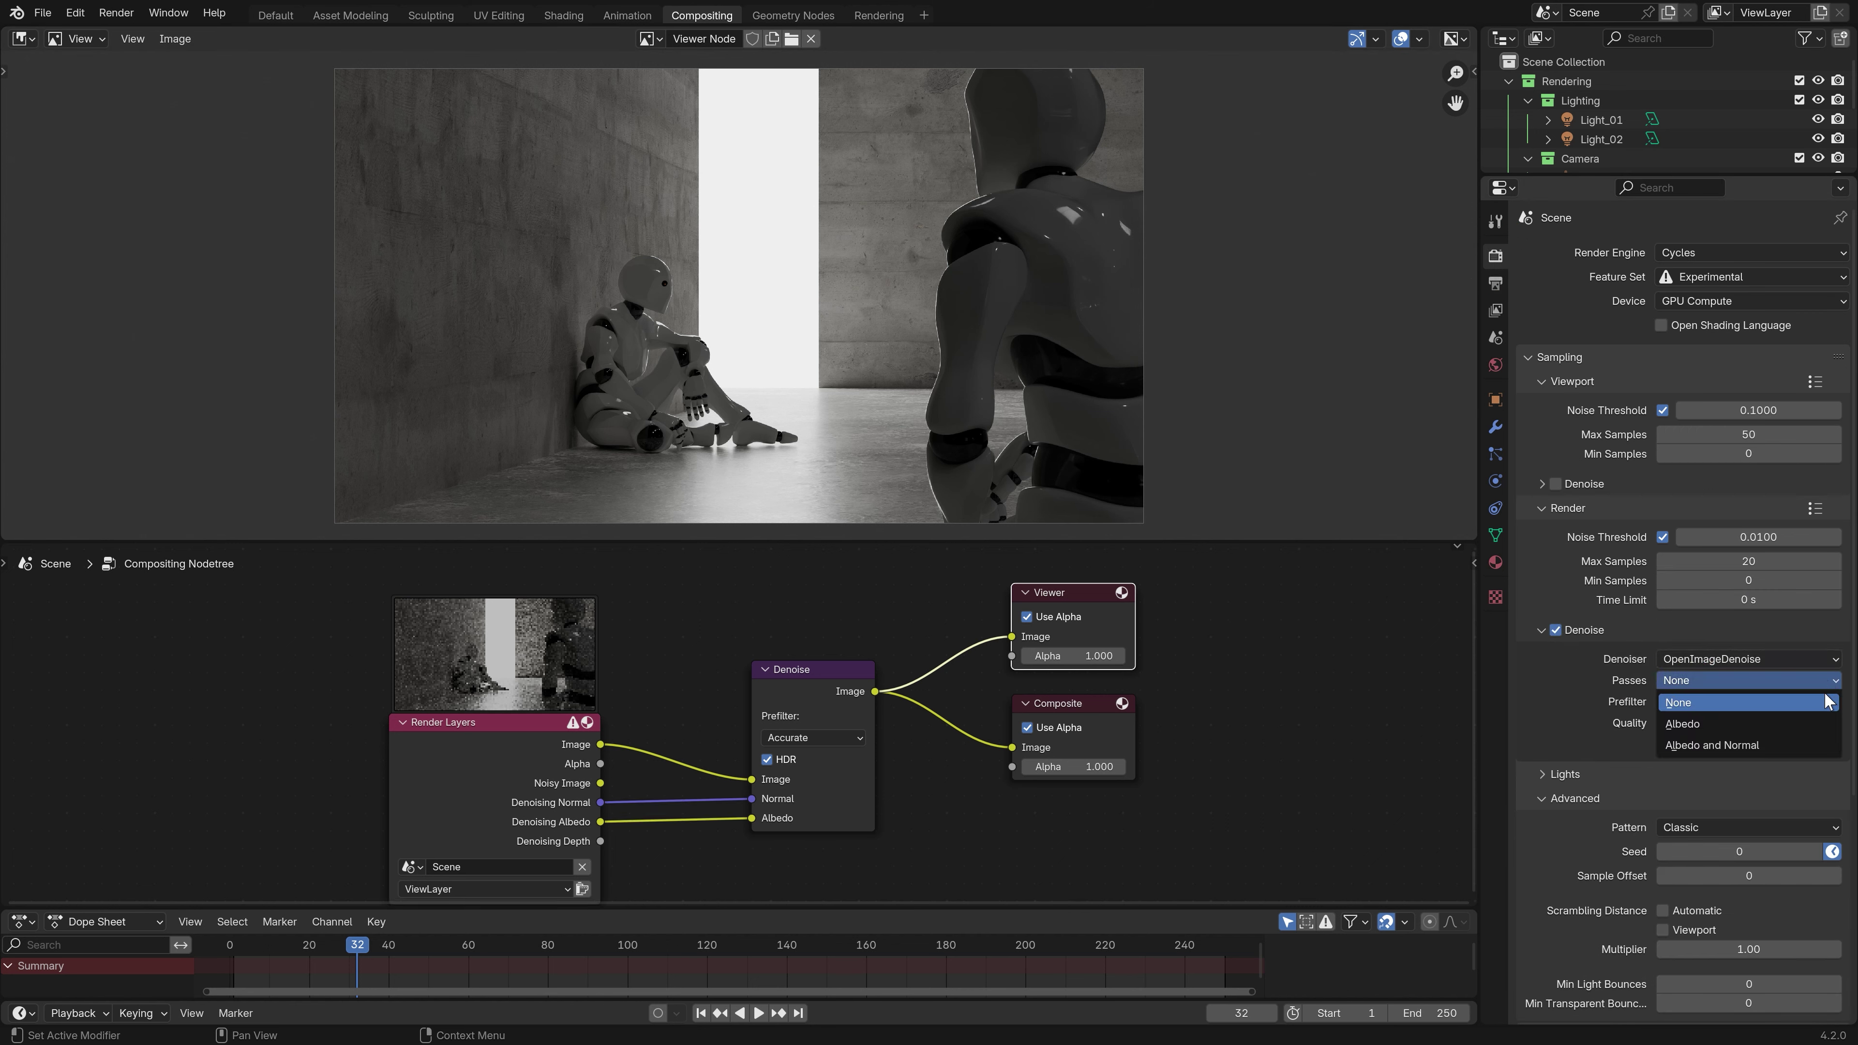
pyautogui.click(1830, 745)
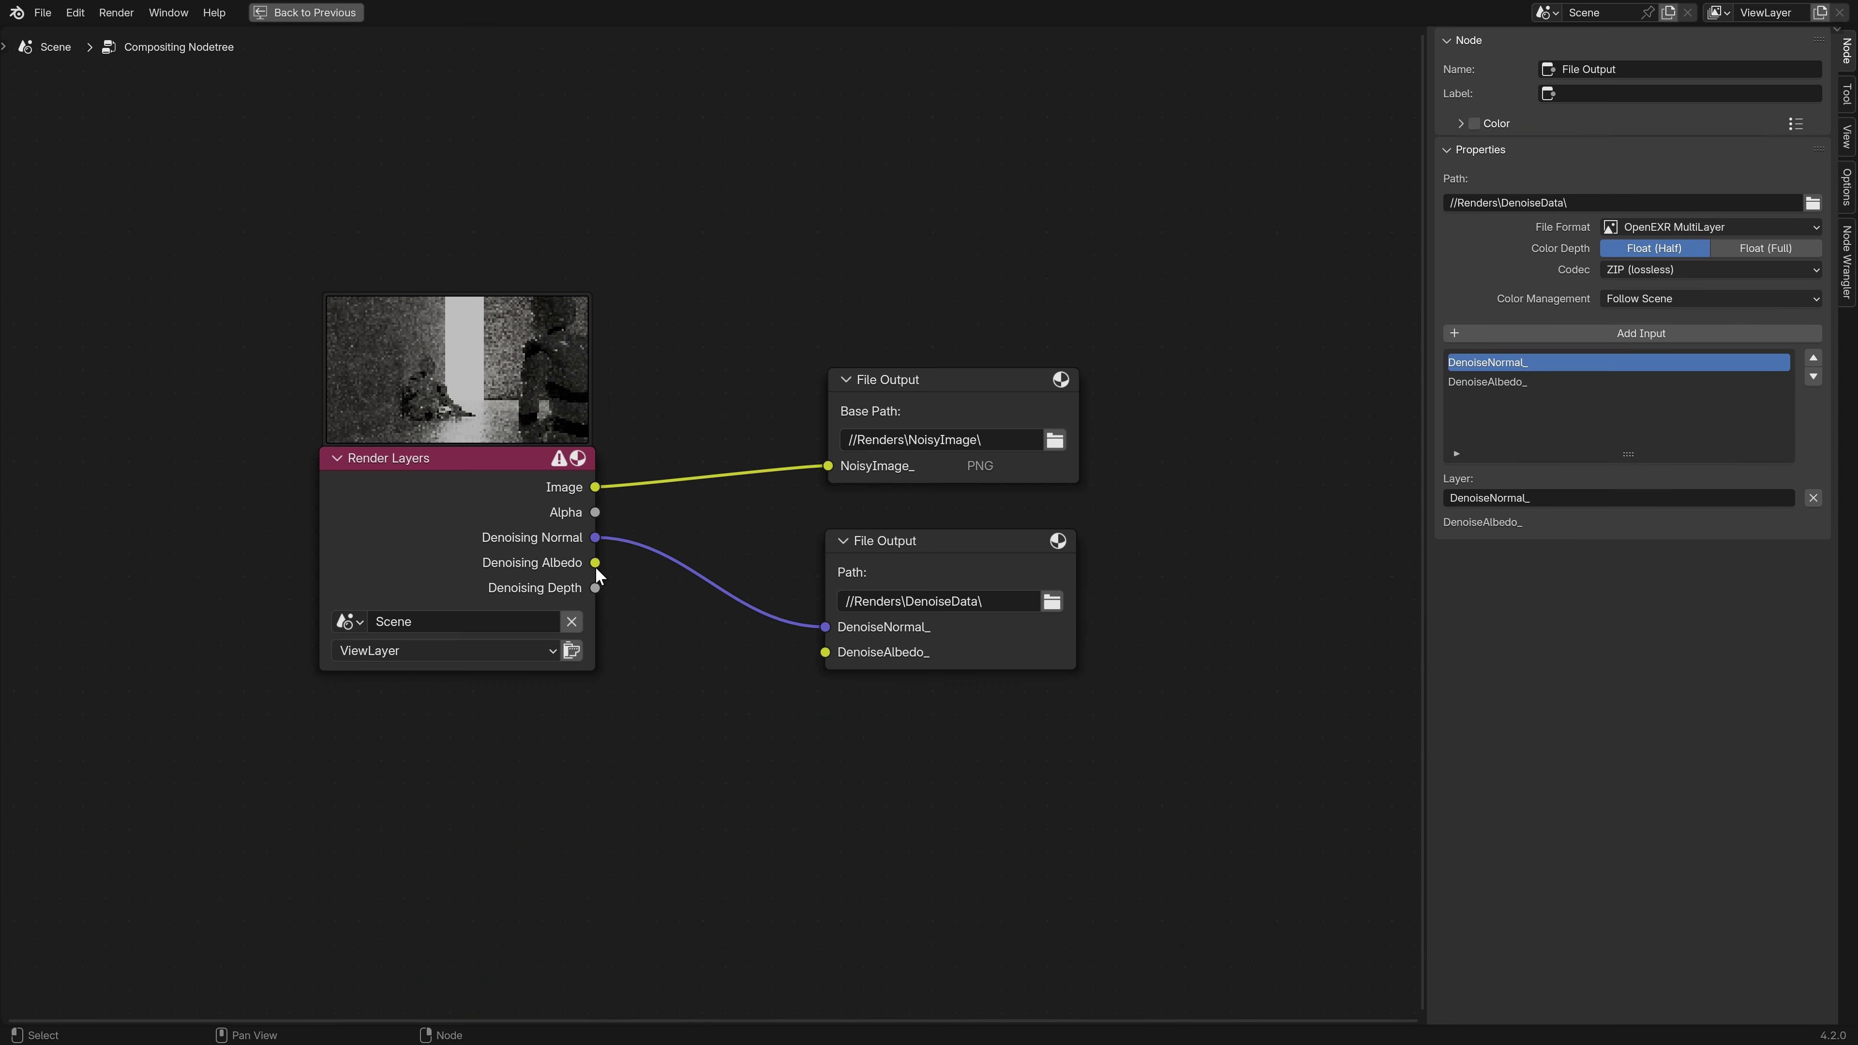
pyautogui.moveTo(595, 565); pyautogui.dragTo(832, 658)
pyautogui.click(832, 659)
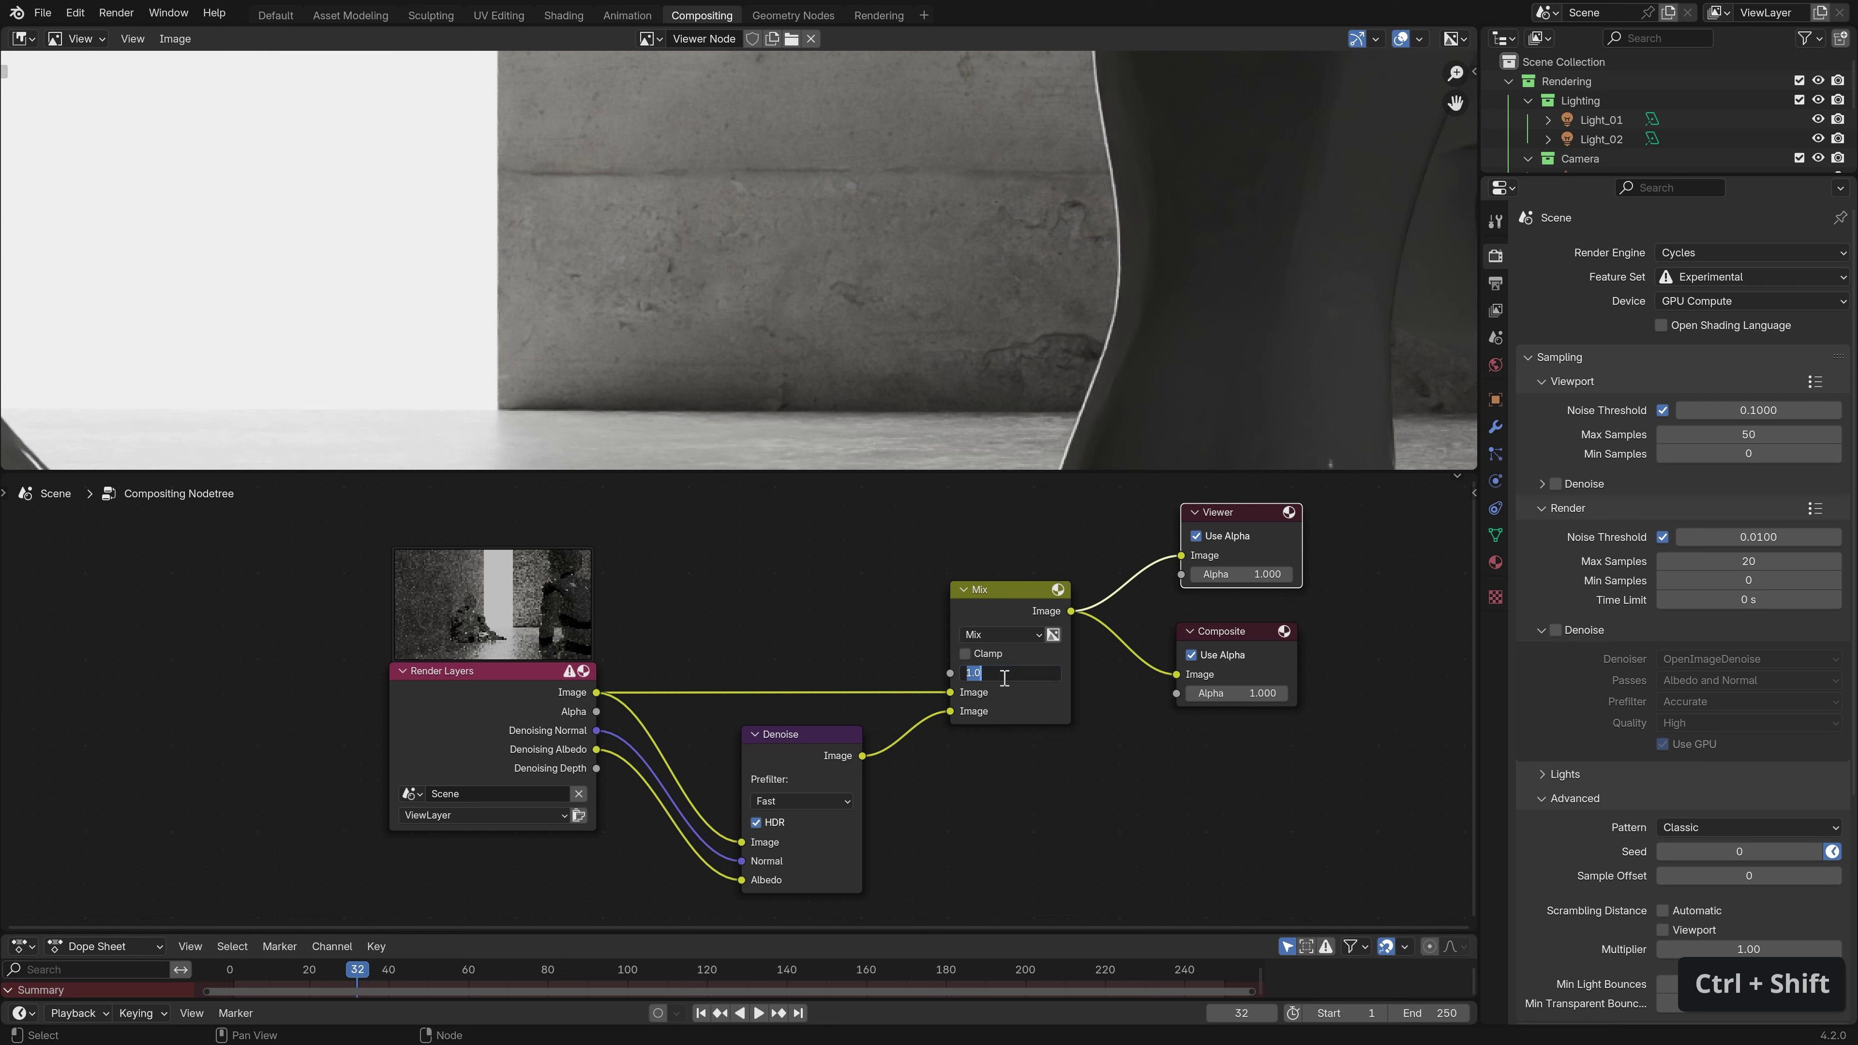
# Set the Mix node factor to 0.9.
pyautogui.write('.9')
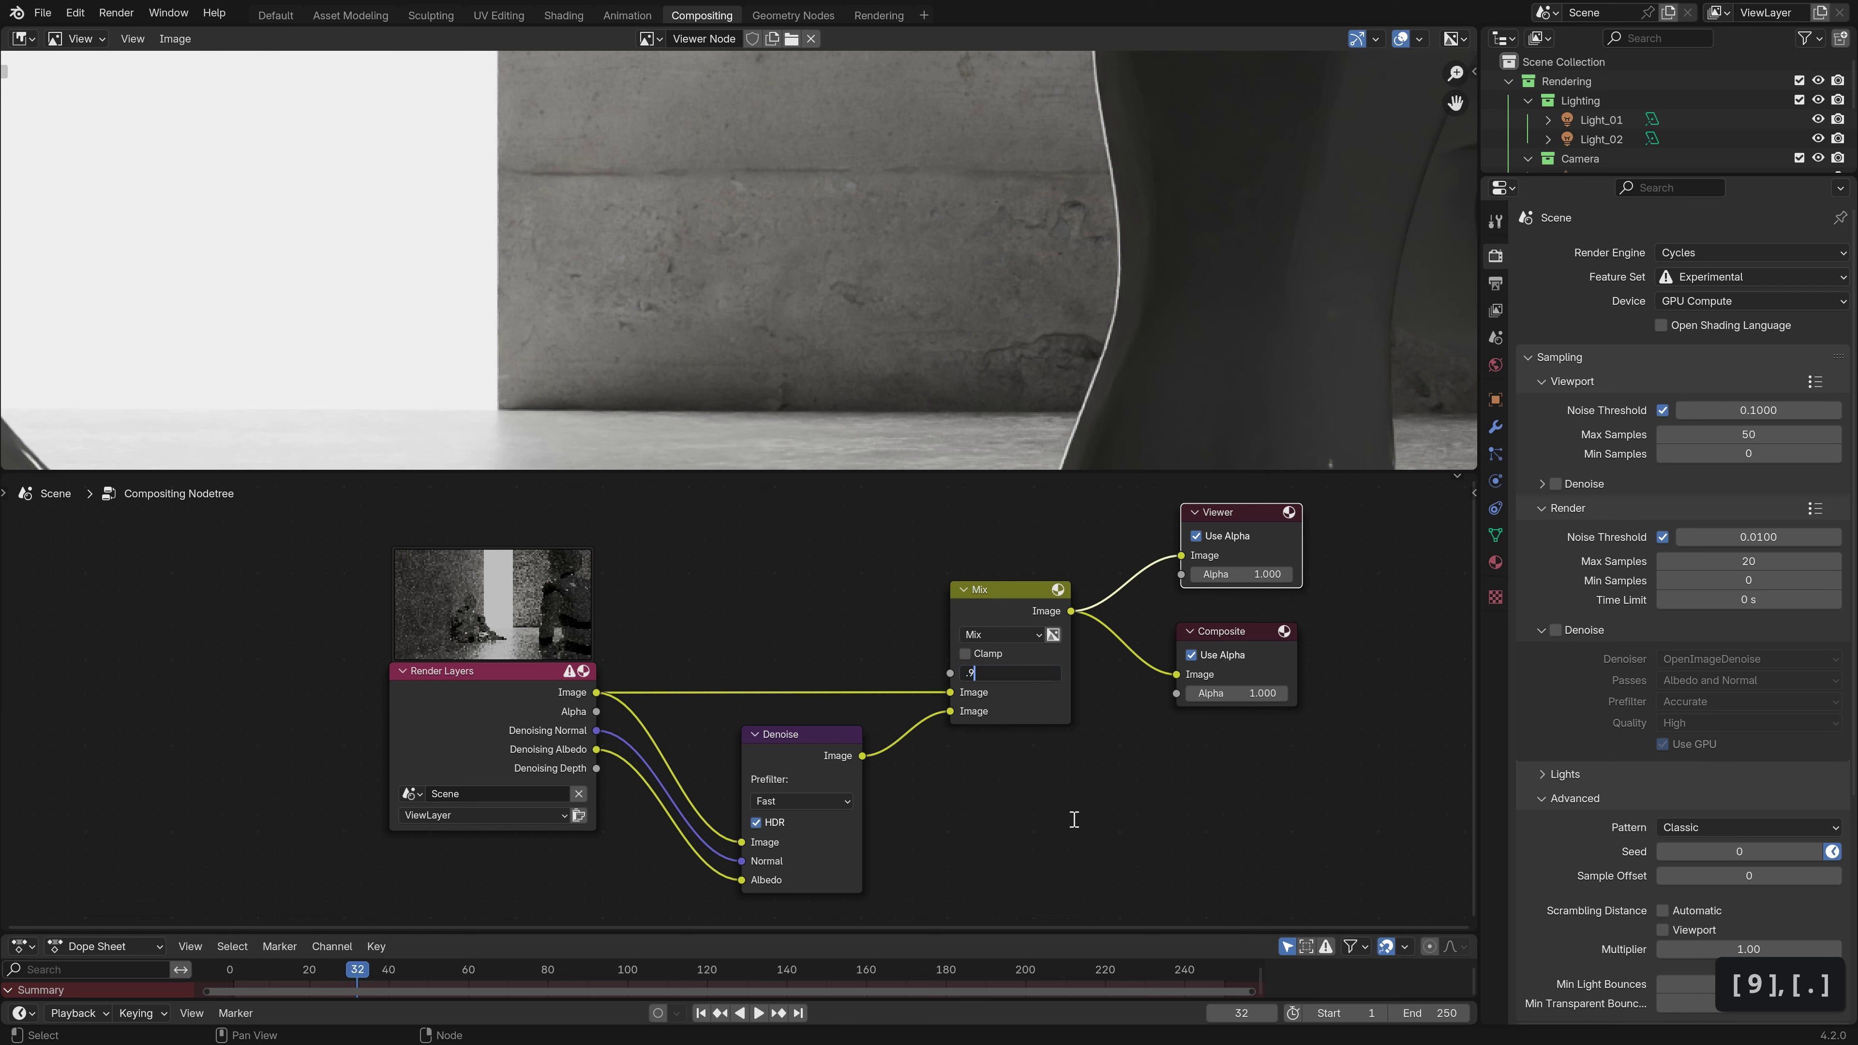
pyautogui.press('Return')
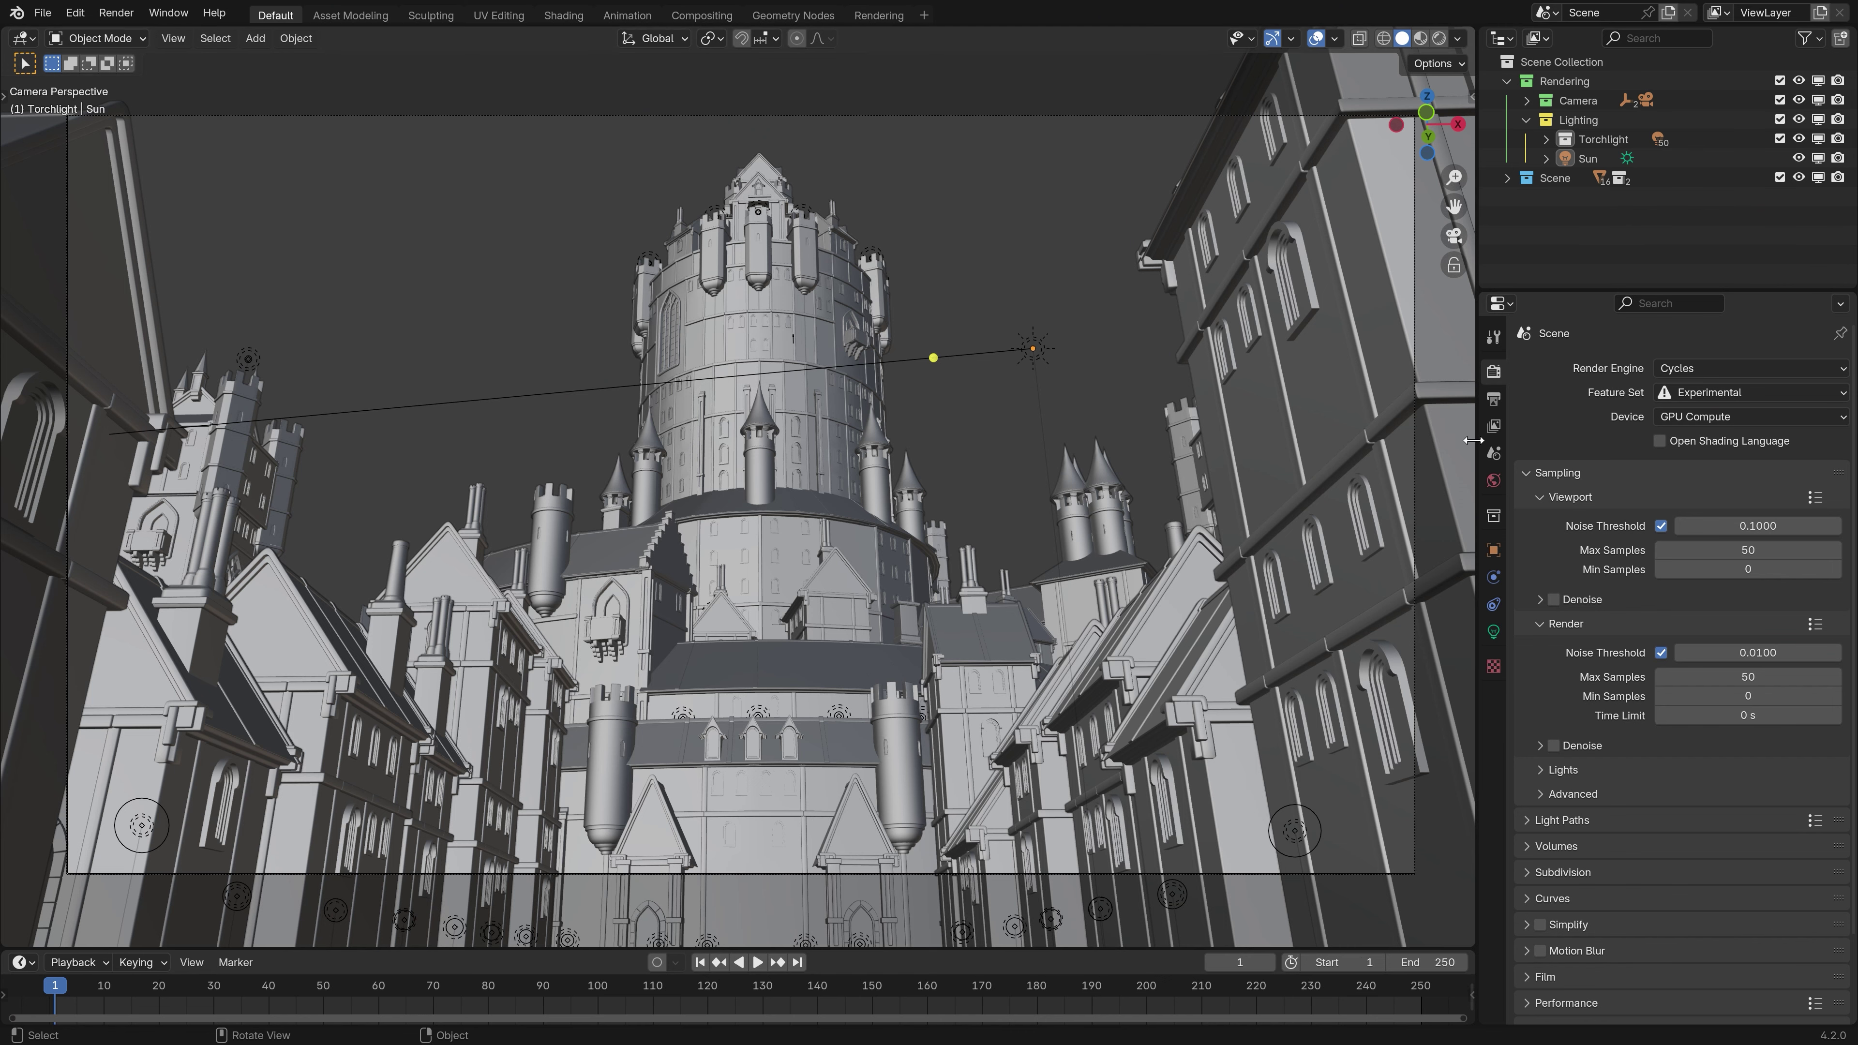
# Add two view layer light groups named Environment and Sun.
pyautogui.click(1494, 426)
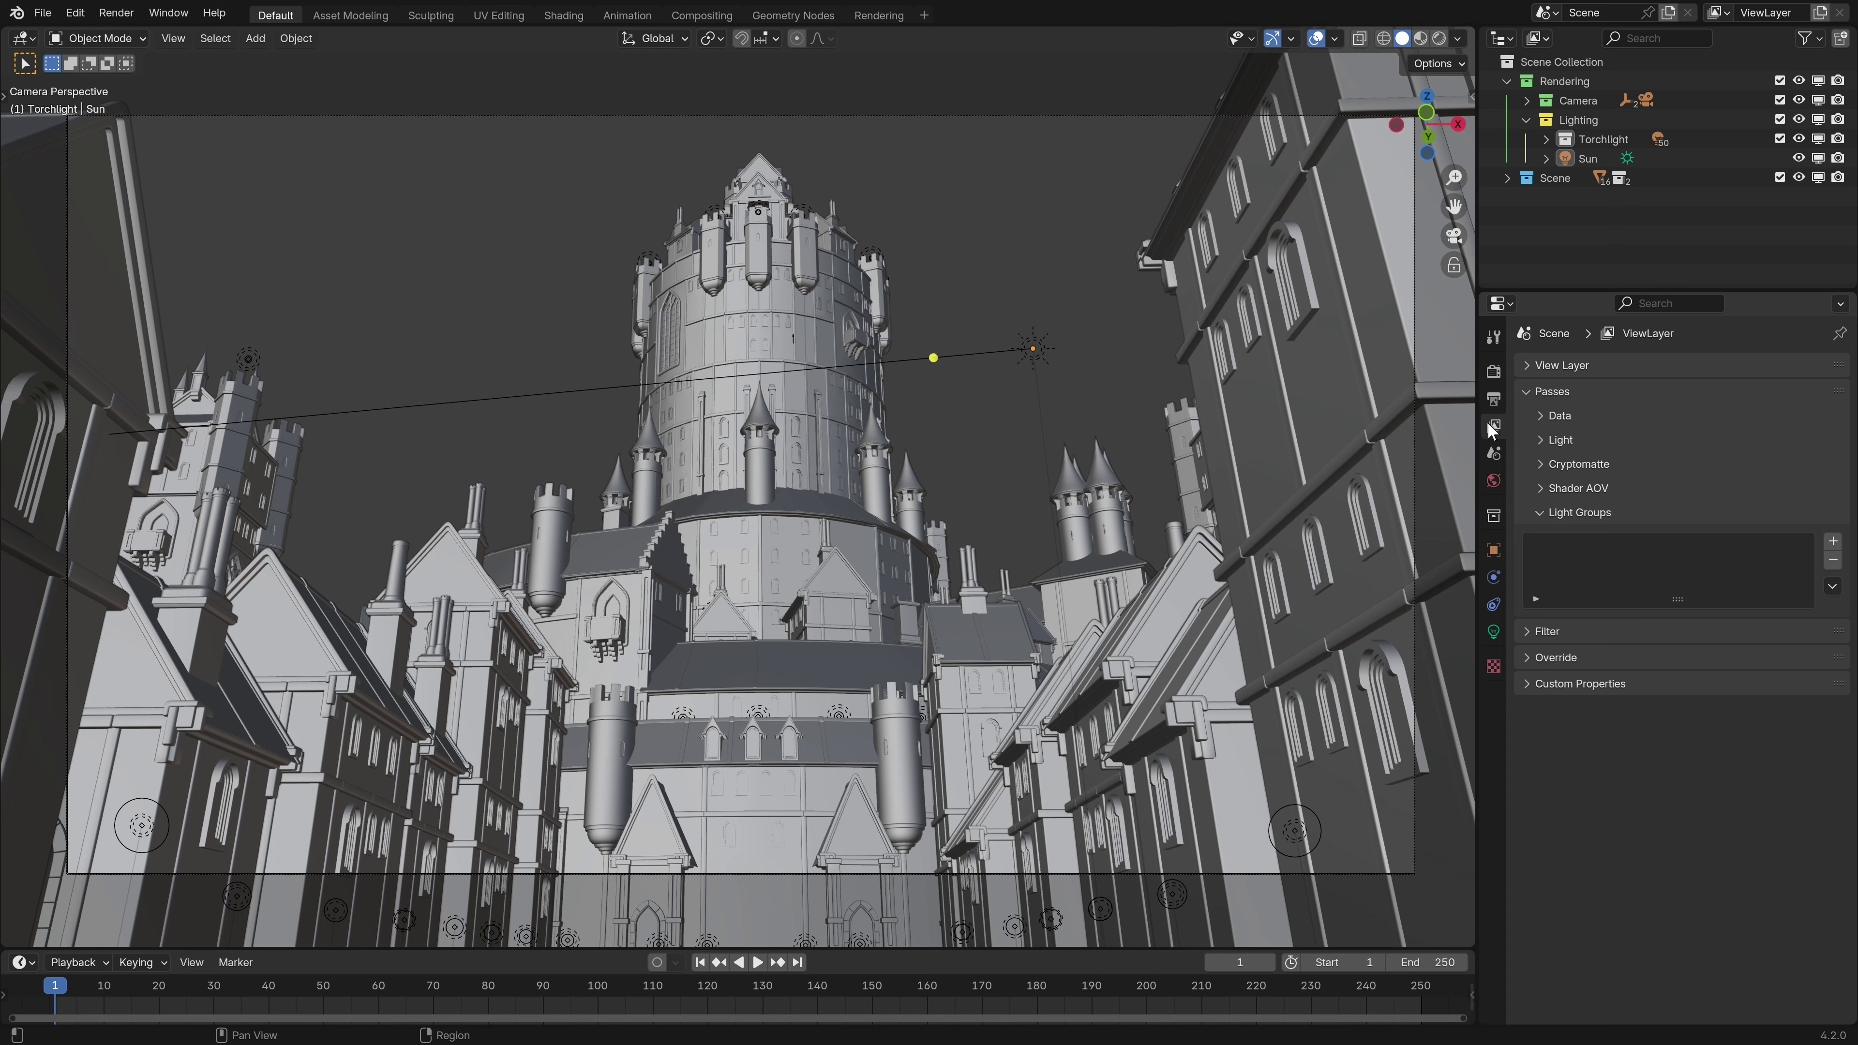
pyautogui.click(1832, 542)
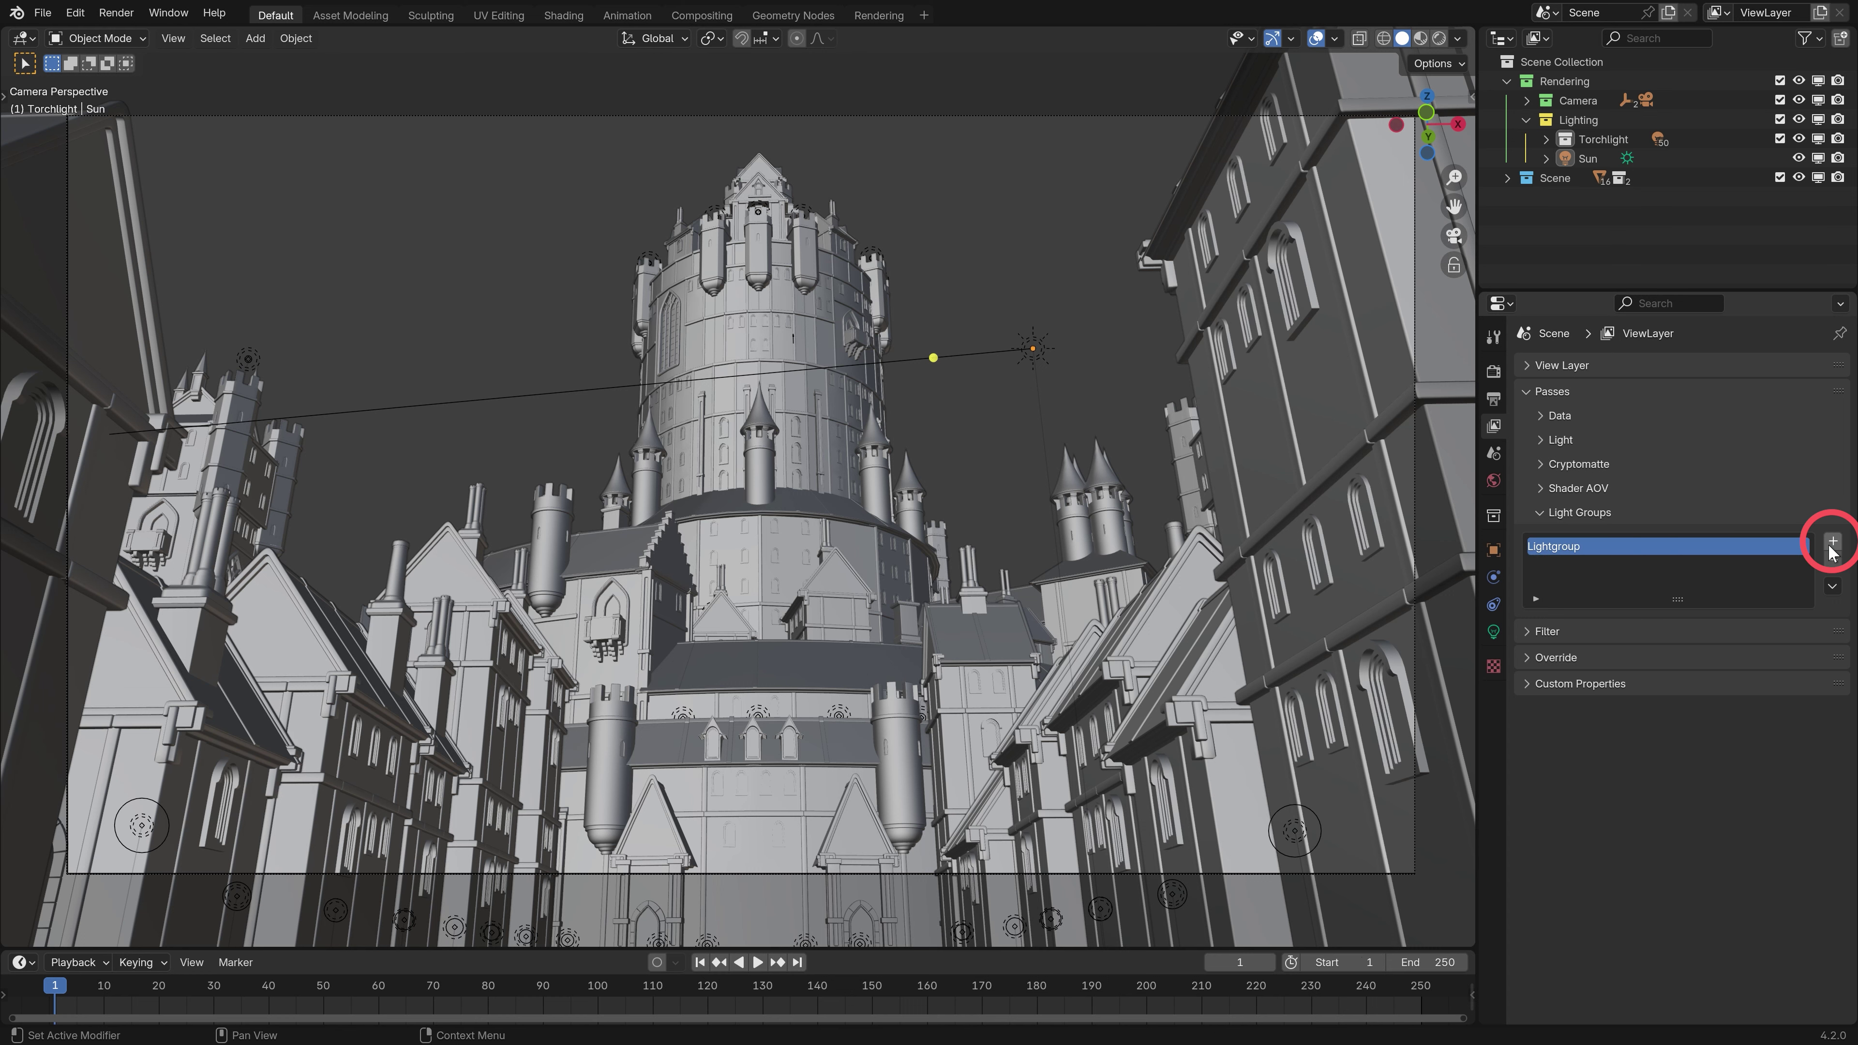
pyautogui.doubleClick(1587, 553)
pyautogui.write('Environment')
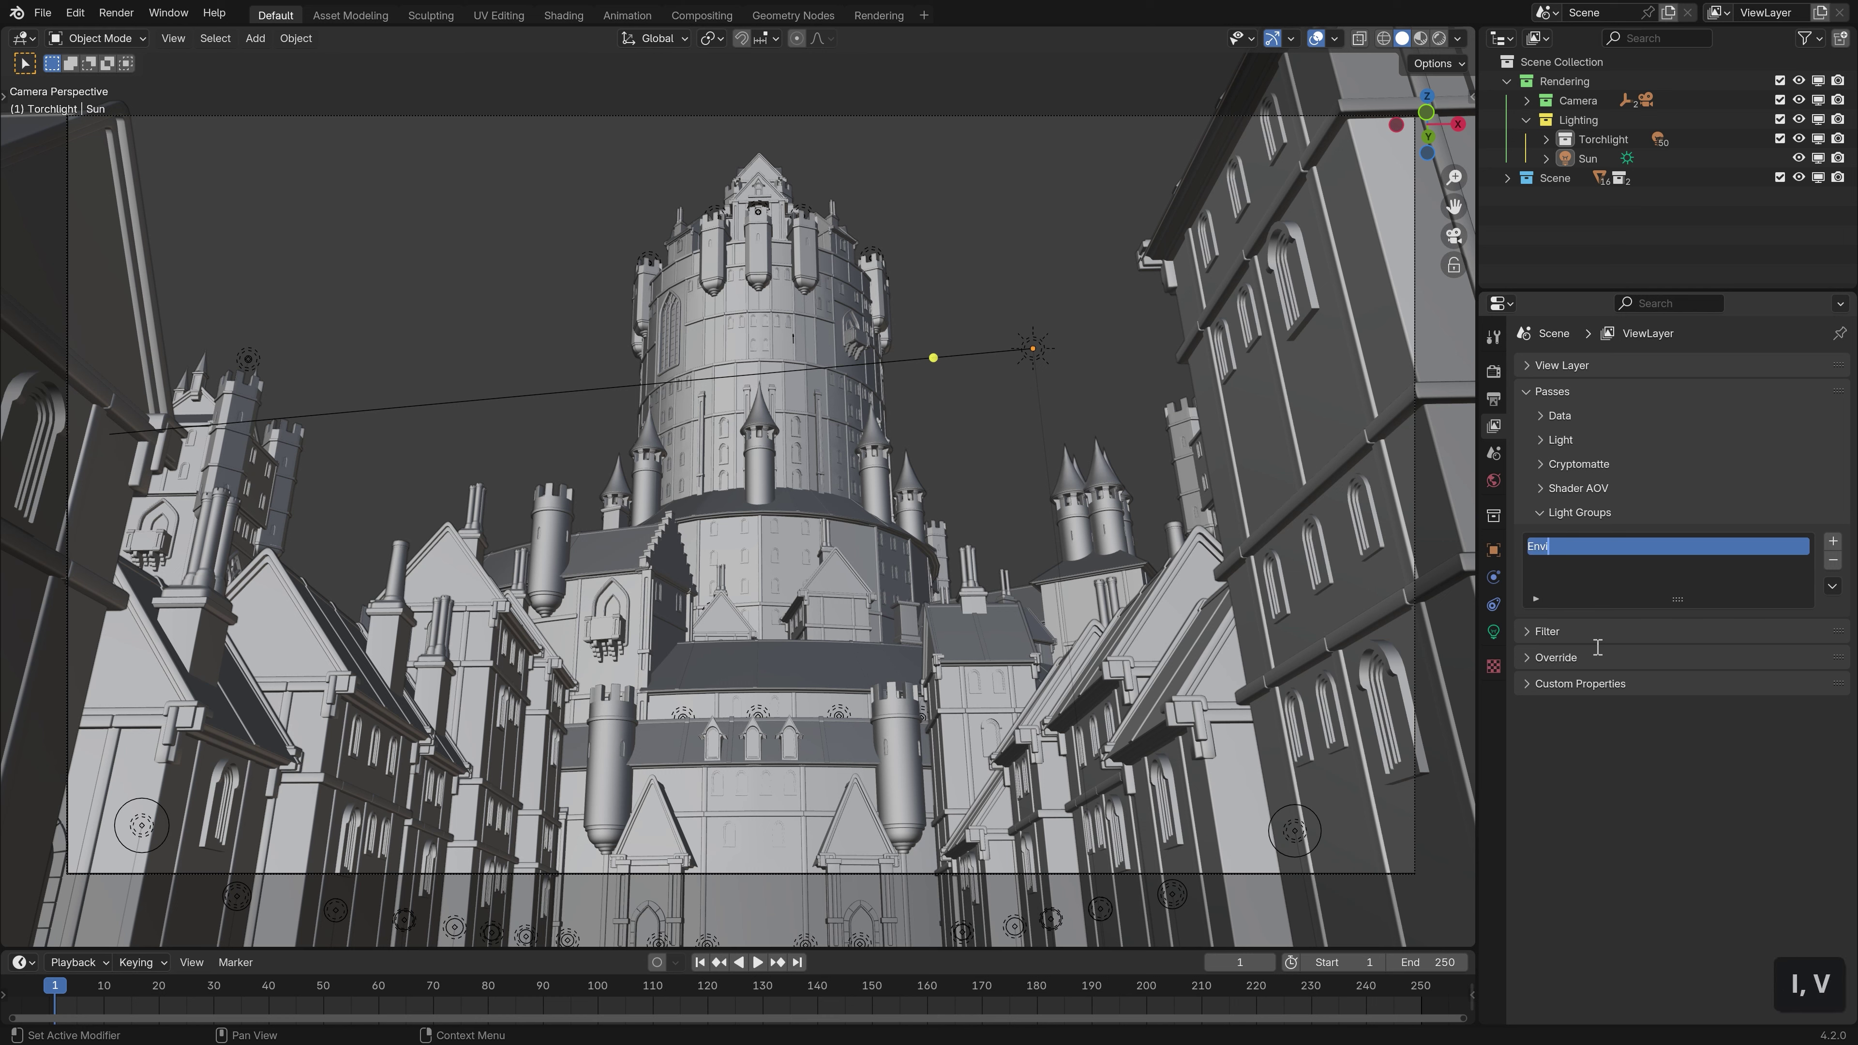
pyautogui.press('Return')
pyautogui.click(1833, 546)
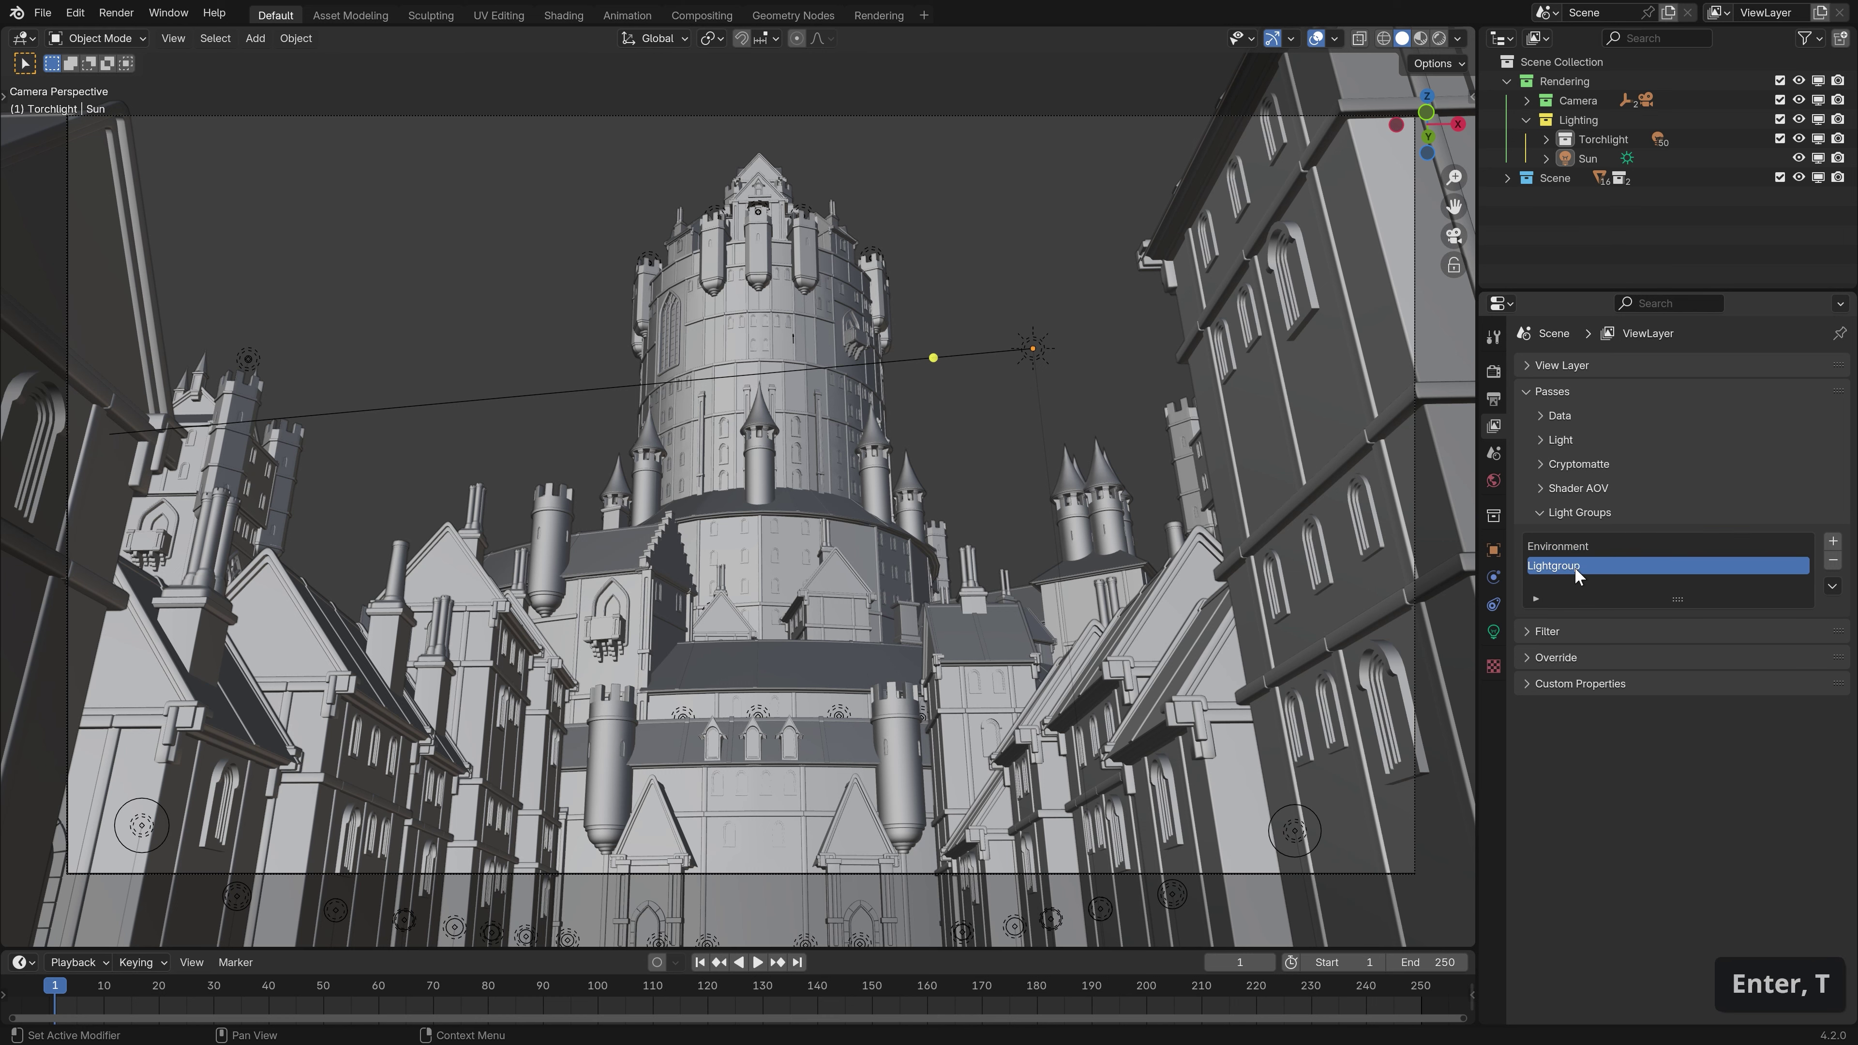
pyautogui.doubleClick(1575, 570)
pyautogui.write('Sun')
pyautogui.press('Return')
# Add a third light group named Torches.
pyautogui.click(1833, 545)
pyautogui.doubleClick(1572, 585)
pyautogui.write('Torches')
pyautogui.press('Return')
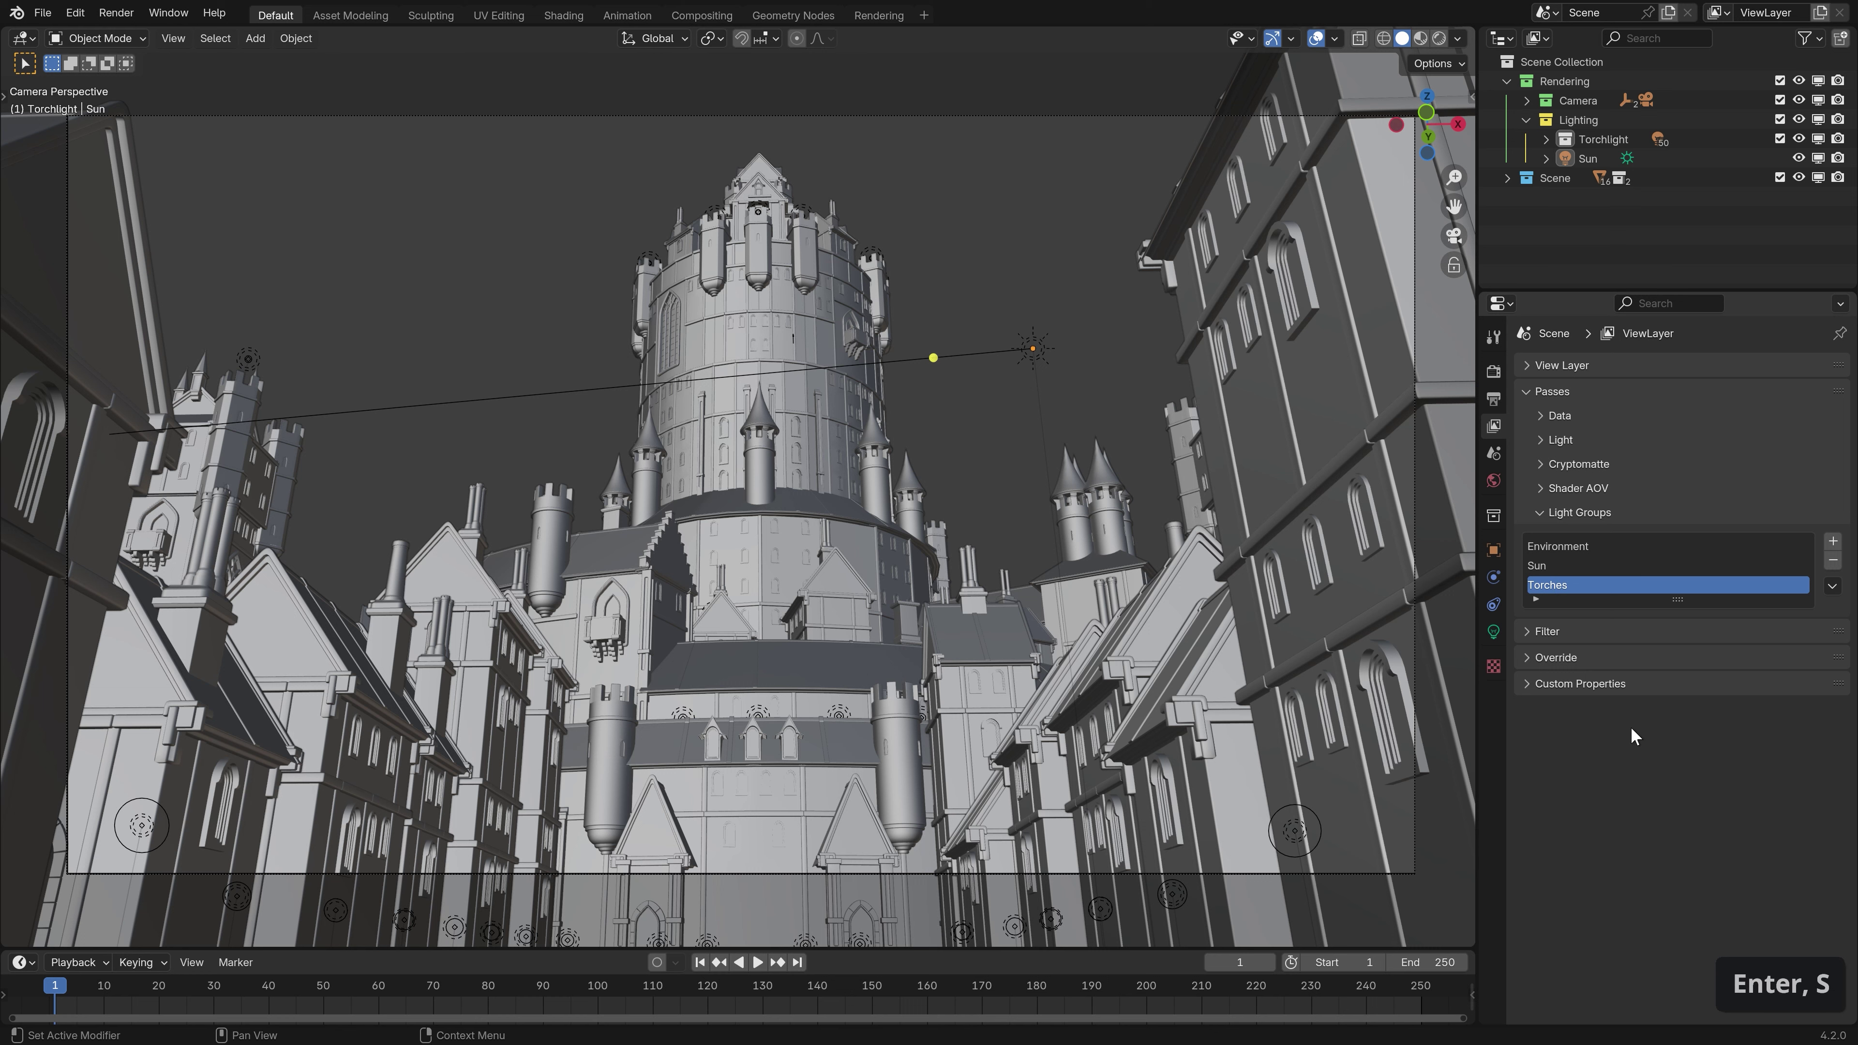
pyautogui.click(1492, 482)
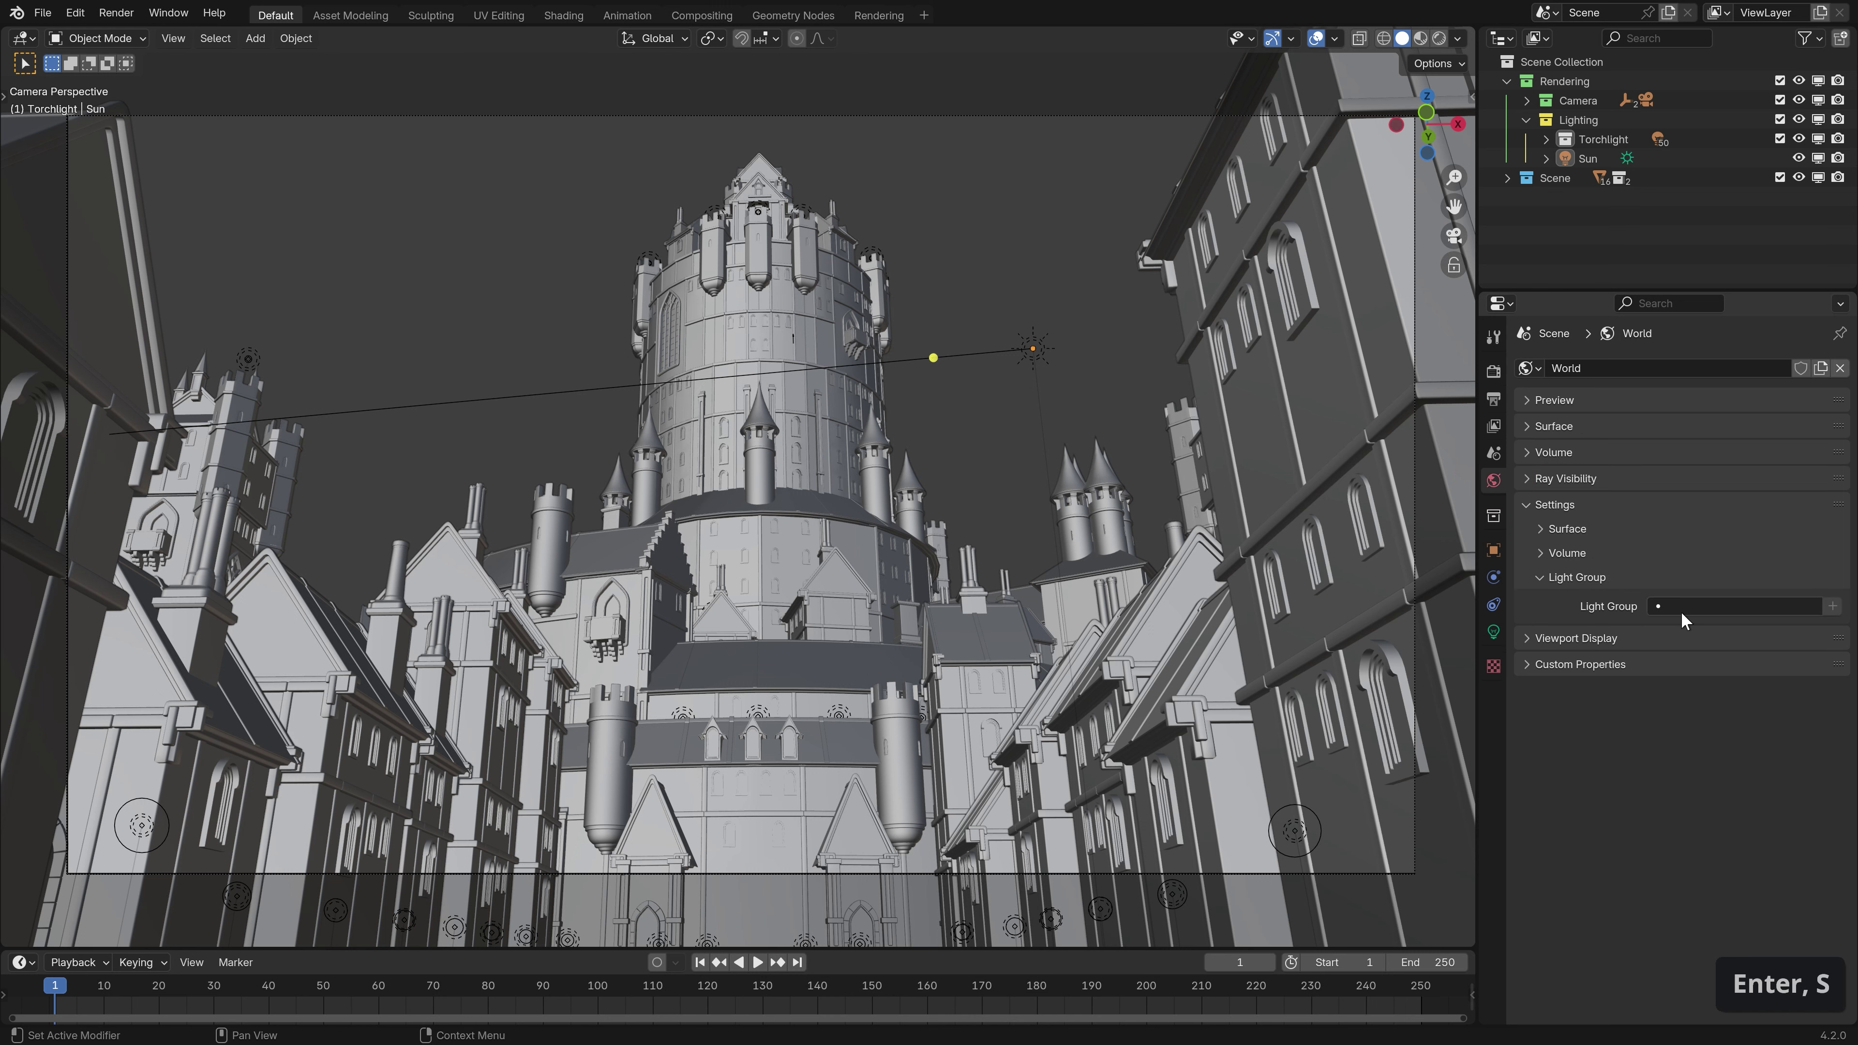
# Assign the World to the Environment light group and the Sun lamp to the Sun group.
pyautogui.click(1751, 612)
pyautogui.click(1740, 634)
pyautogui.click(1588, 159)
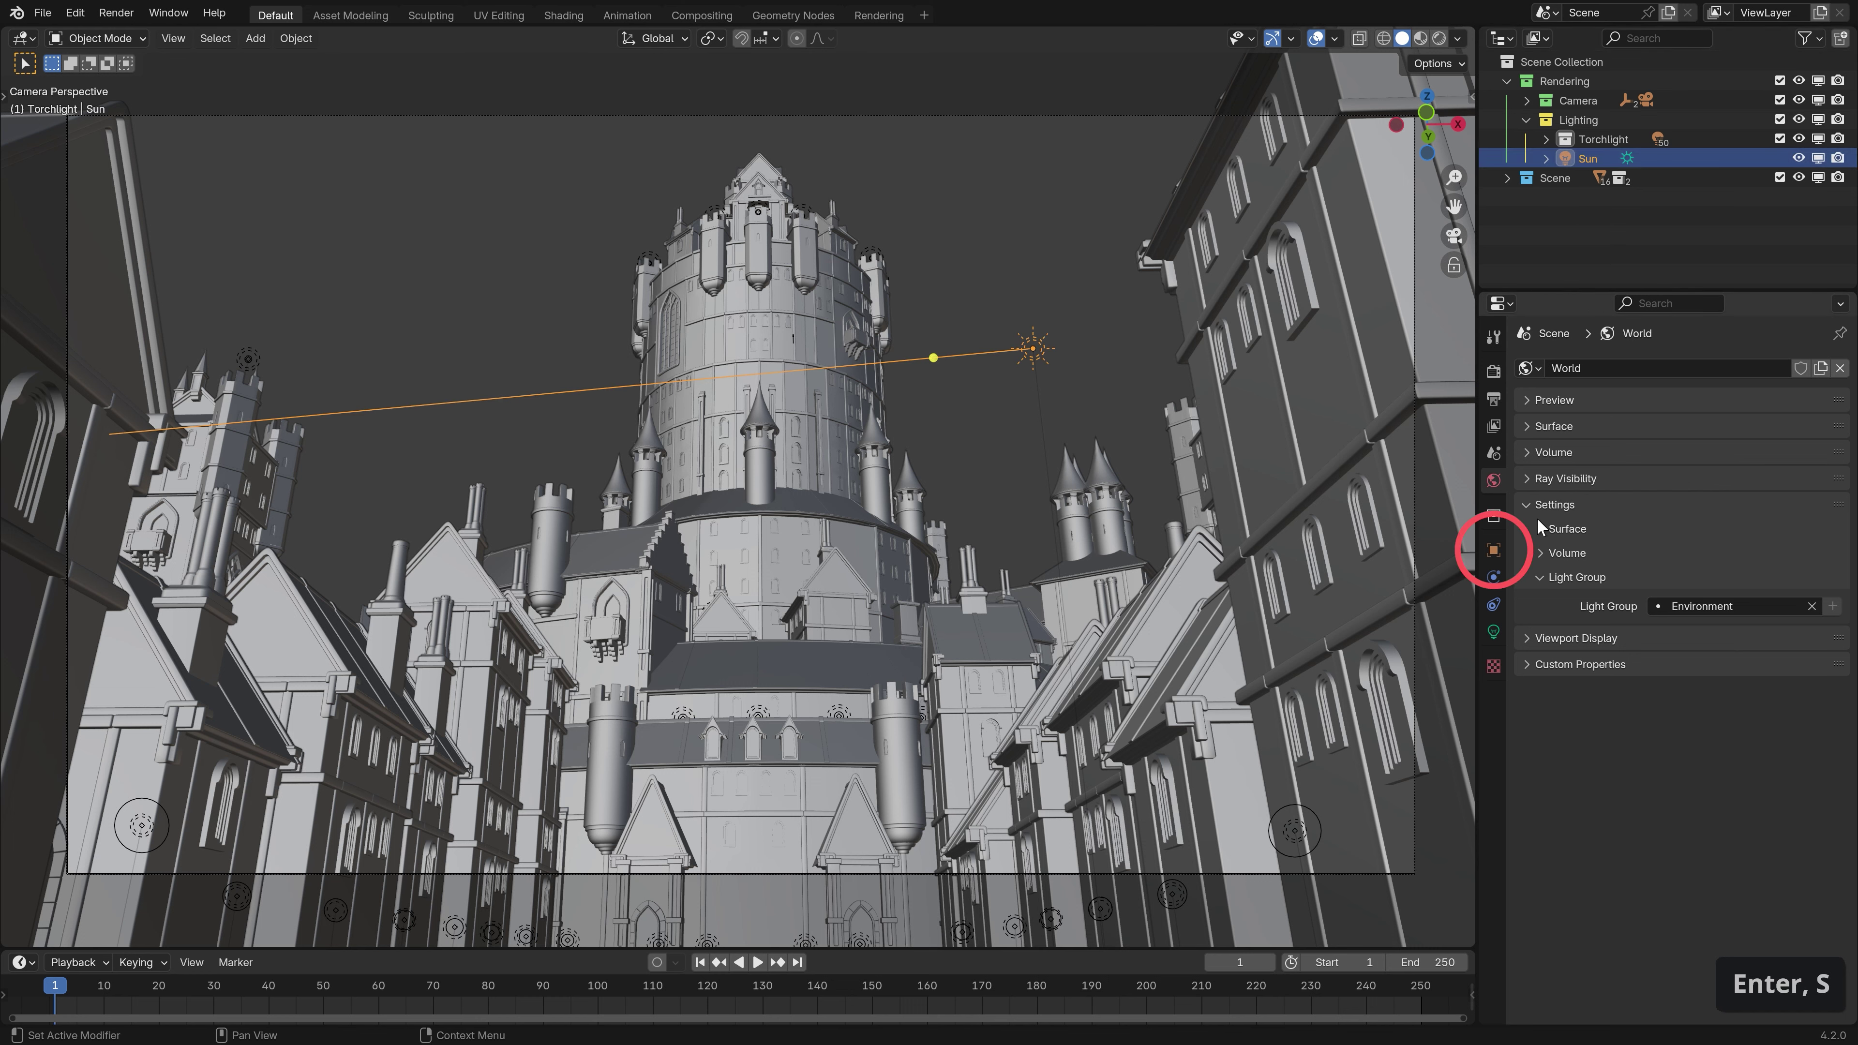
pyautogui.click(1499, 547)
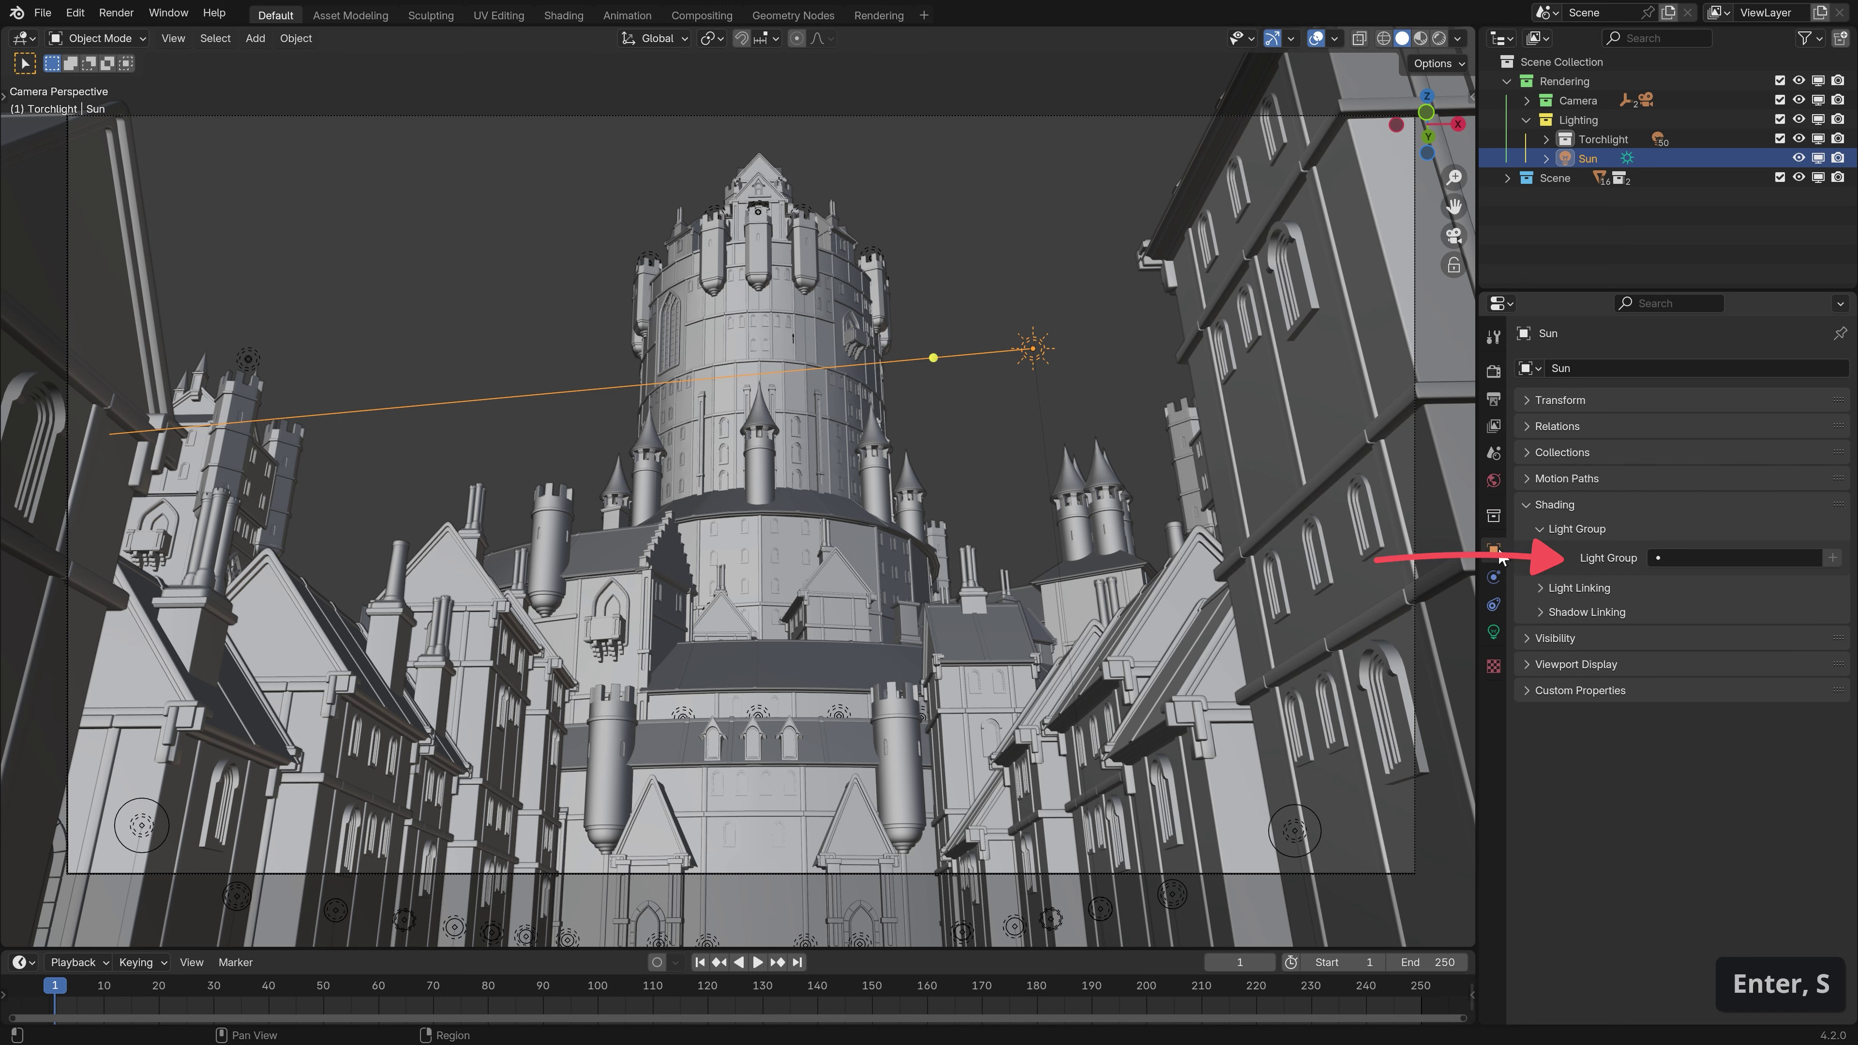
pyautogui.click(1748, 558)
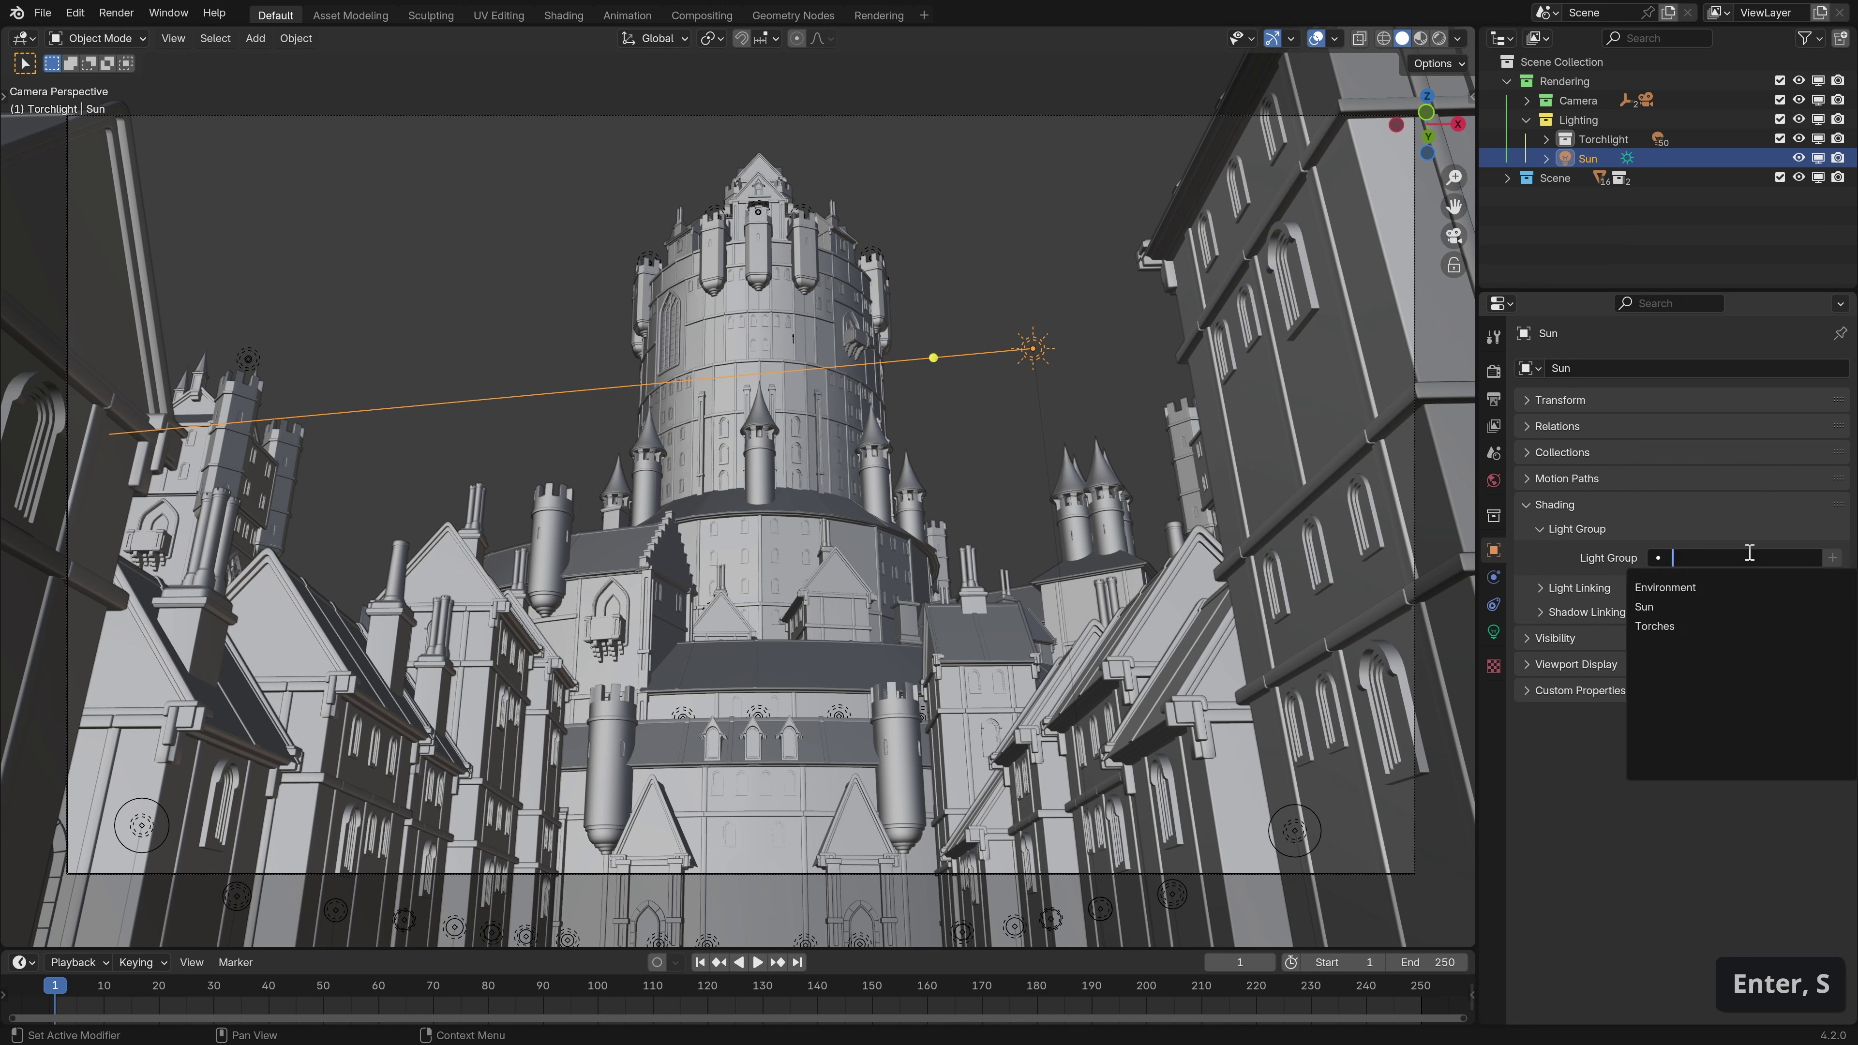
pyautogui.click(1745, 610)
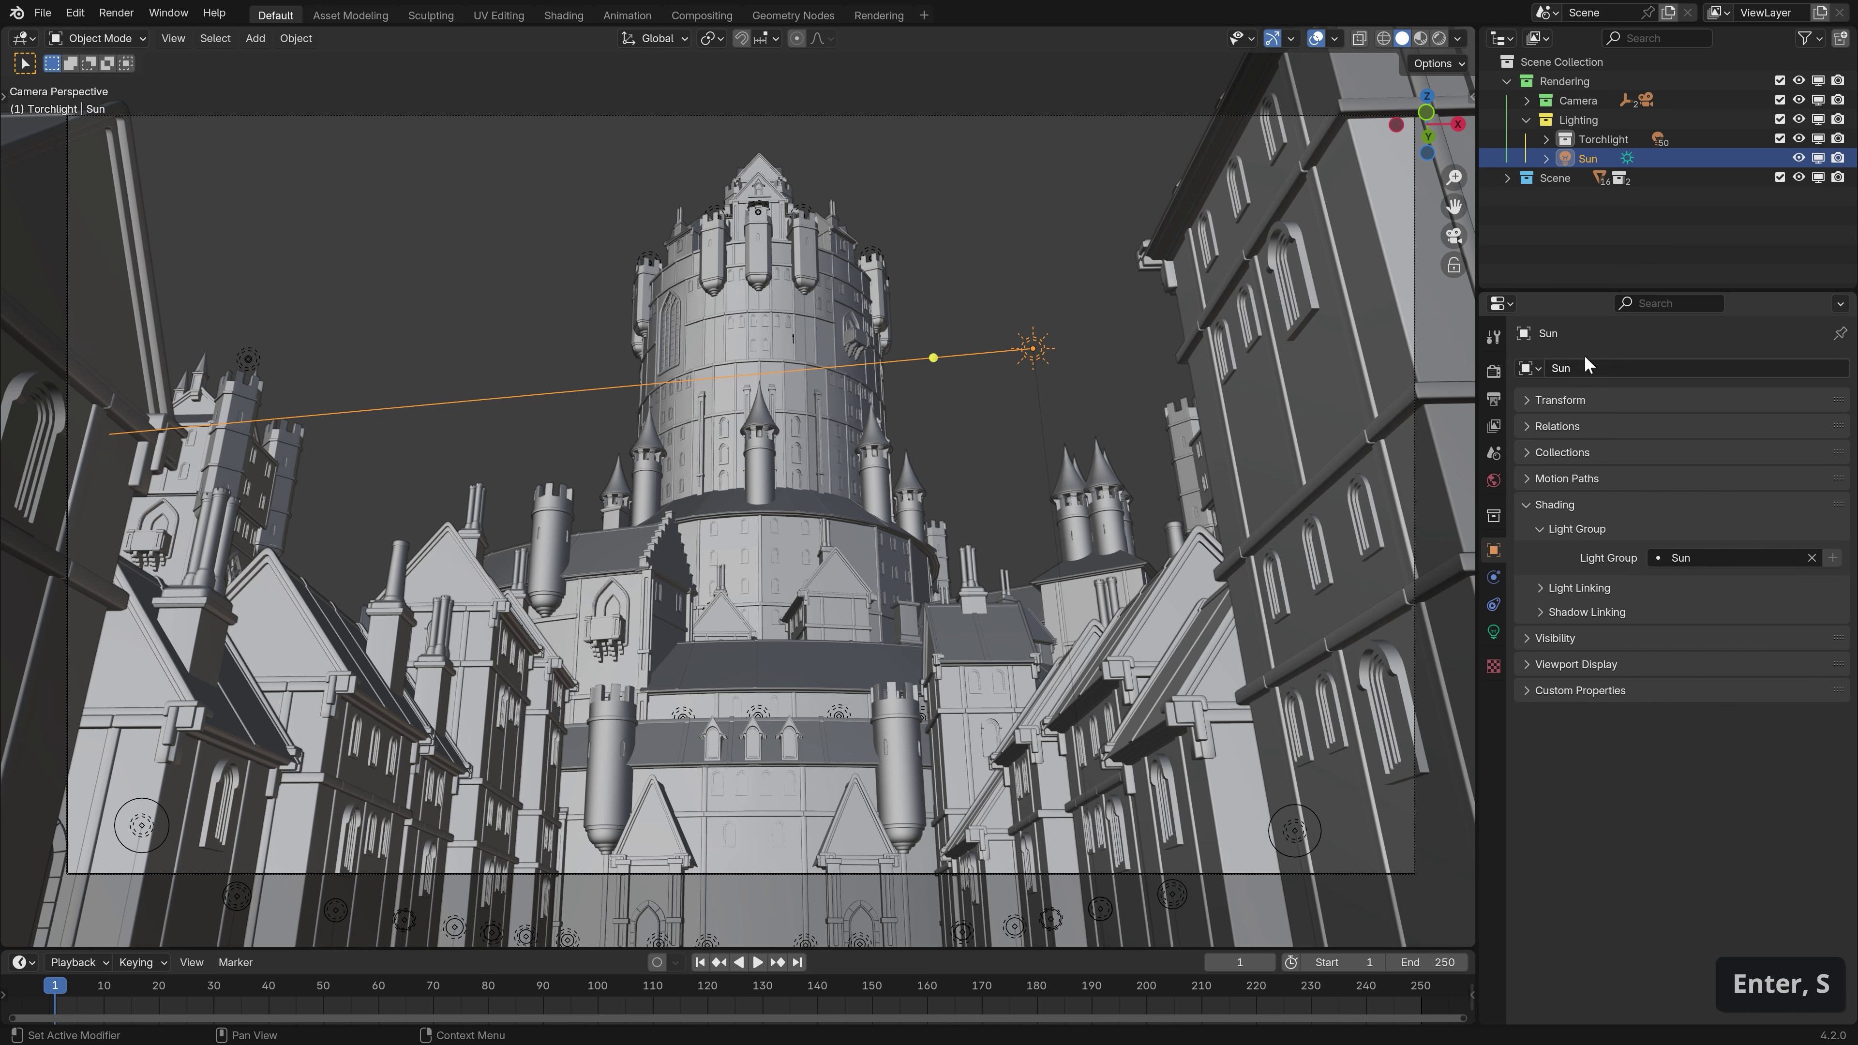
# Select every torch light in the Torchlight collection, making one torch active.
pyautogui.click(1591, 139)
pyautogui.rightClick(1591, 138)
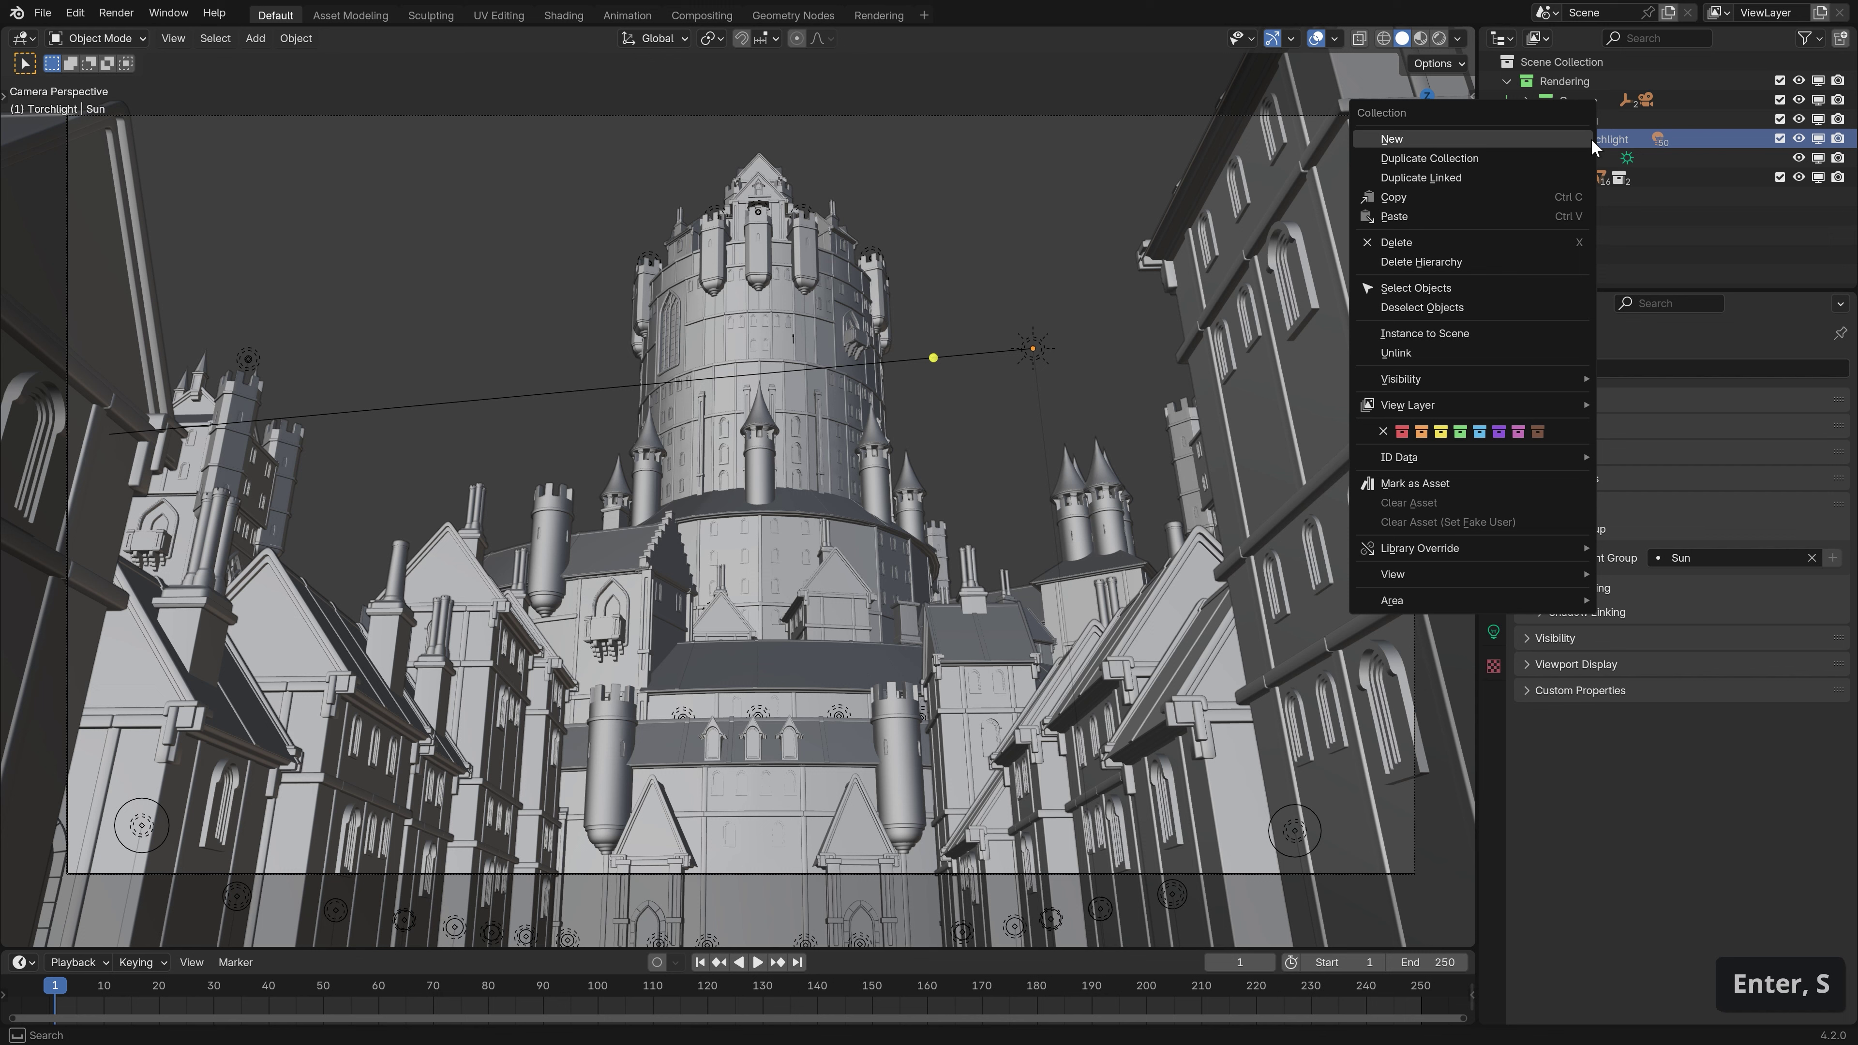
pyautogui.click(1544, 293)
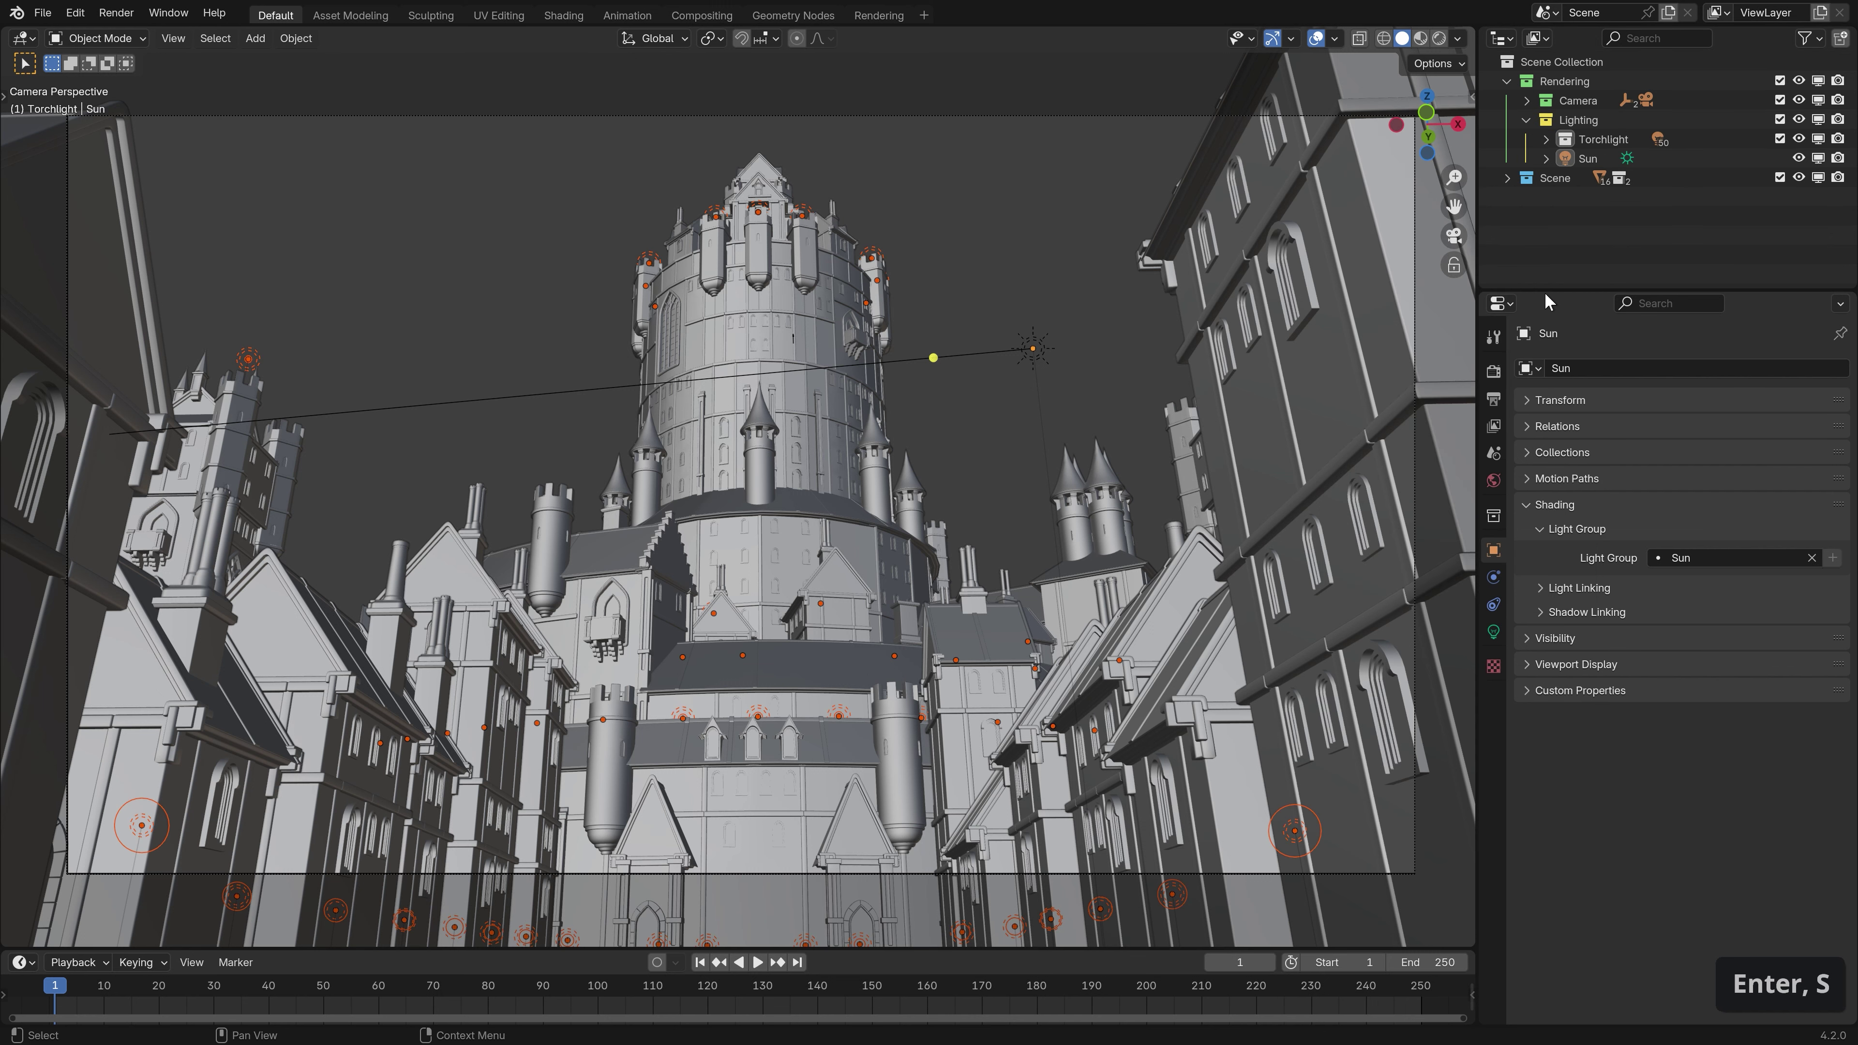
pyautogui.keyDown('shift'); pyautogui.click(248, 360); pyautogui.keyUp('shift')
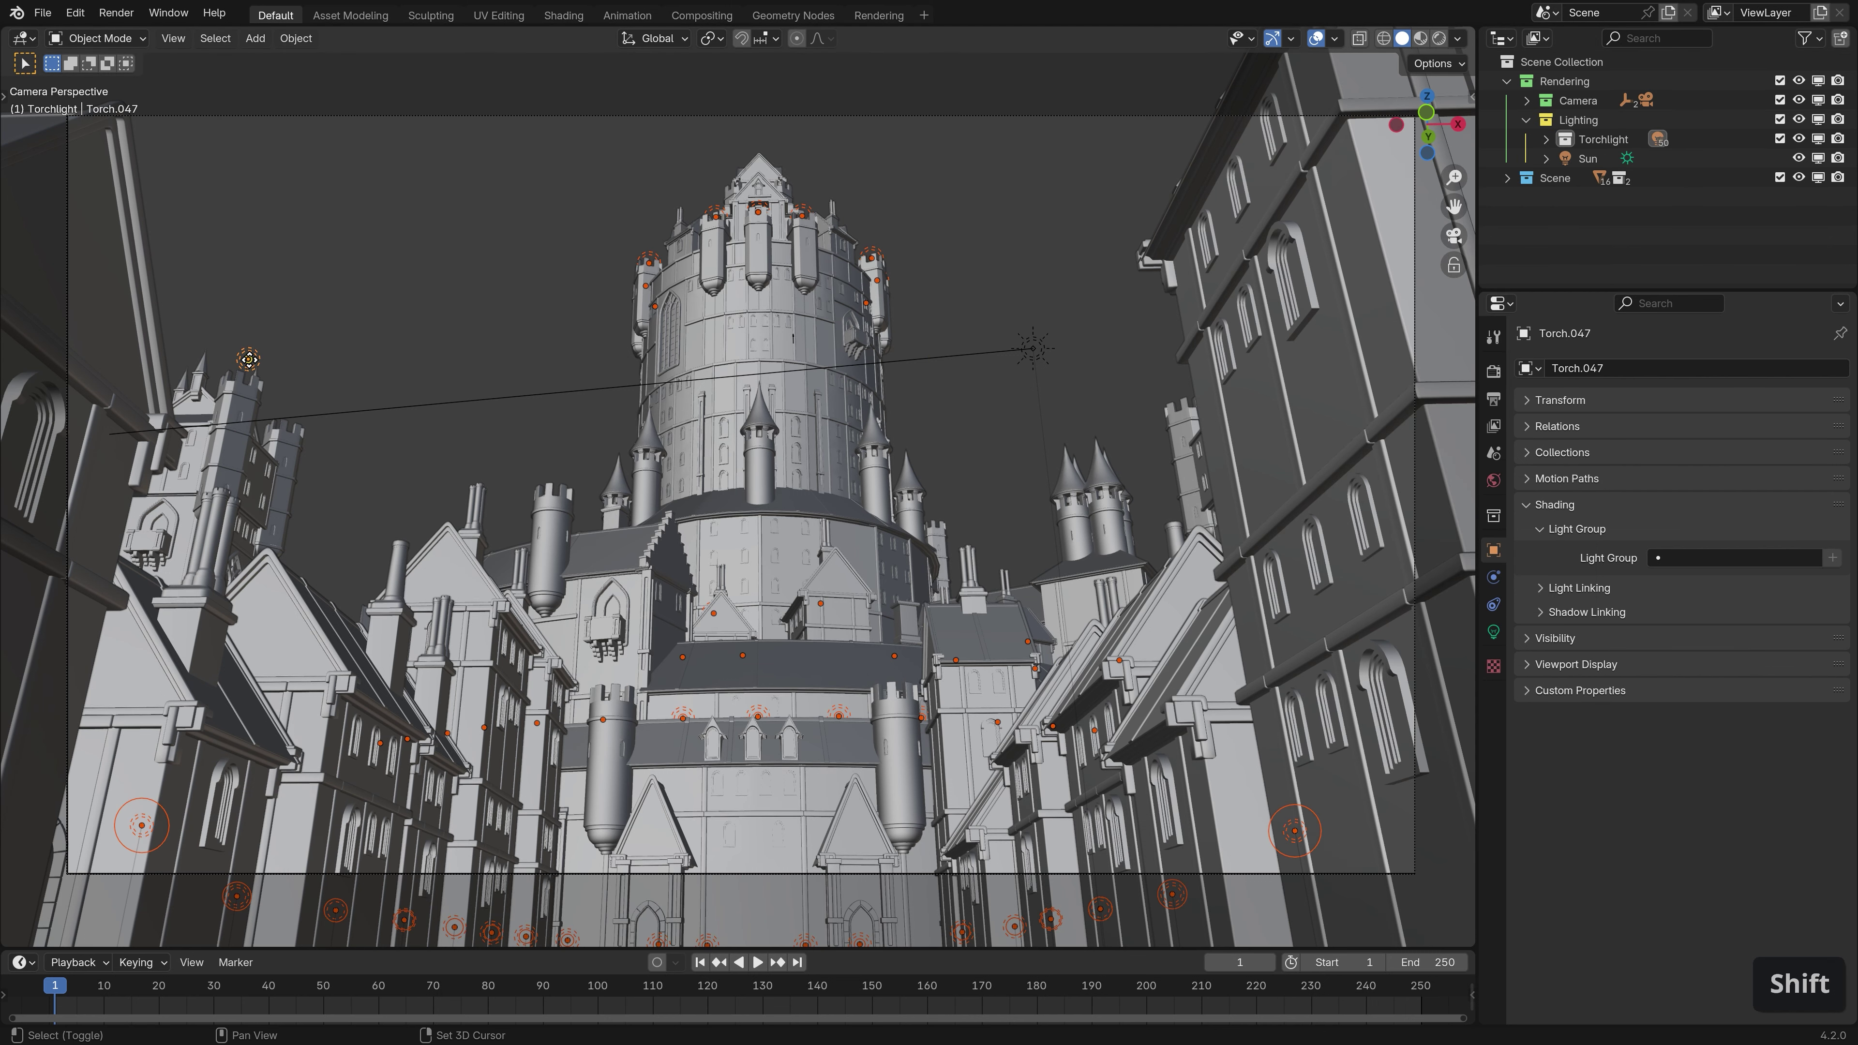
# Set the light group to Torches, copy it to all selected torches, and check Torch.001.
pyautogui.click(1686, 560)
pyautogui.click(1701, 624)
pyautogui.rightClick(1731, 568)
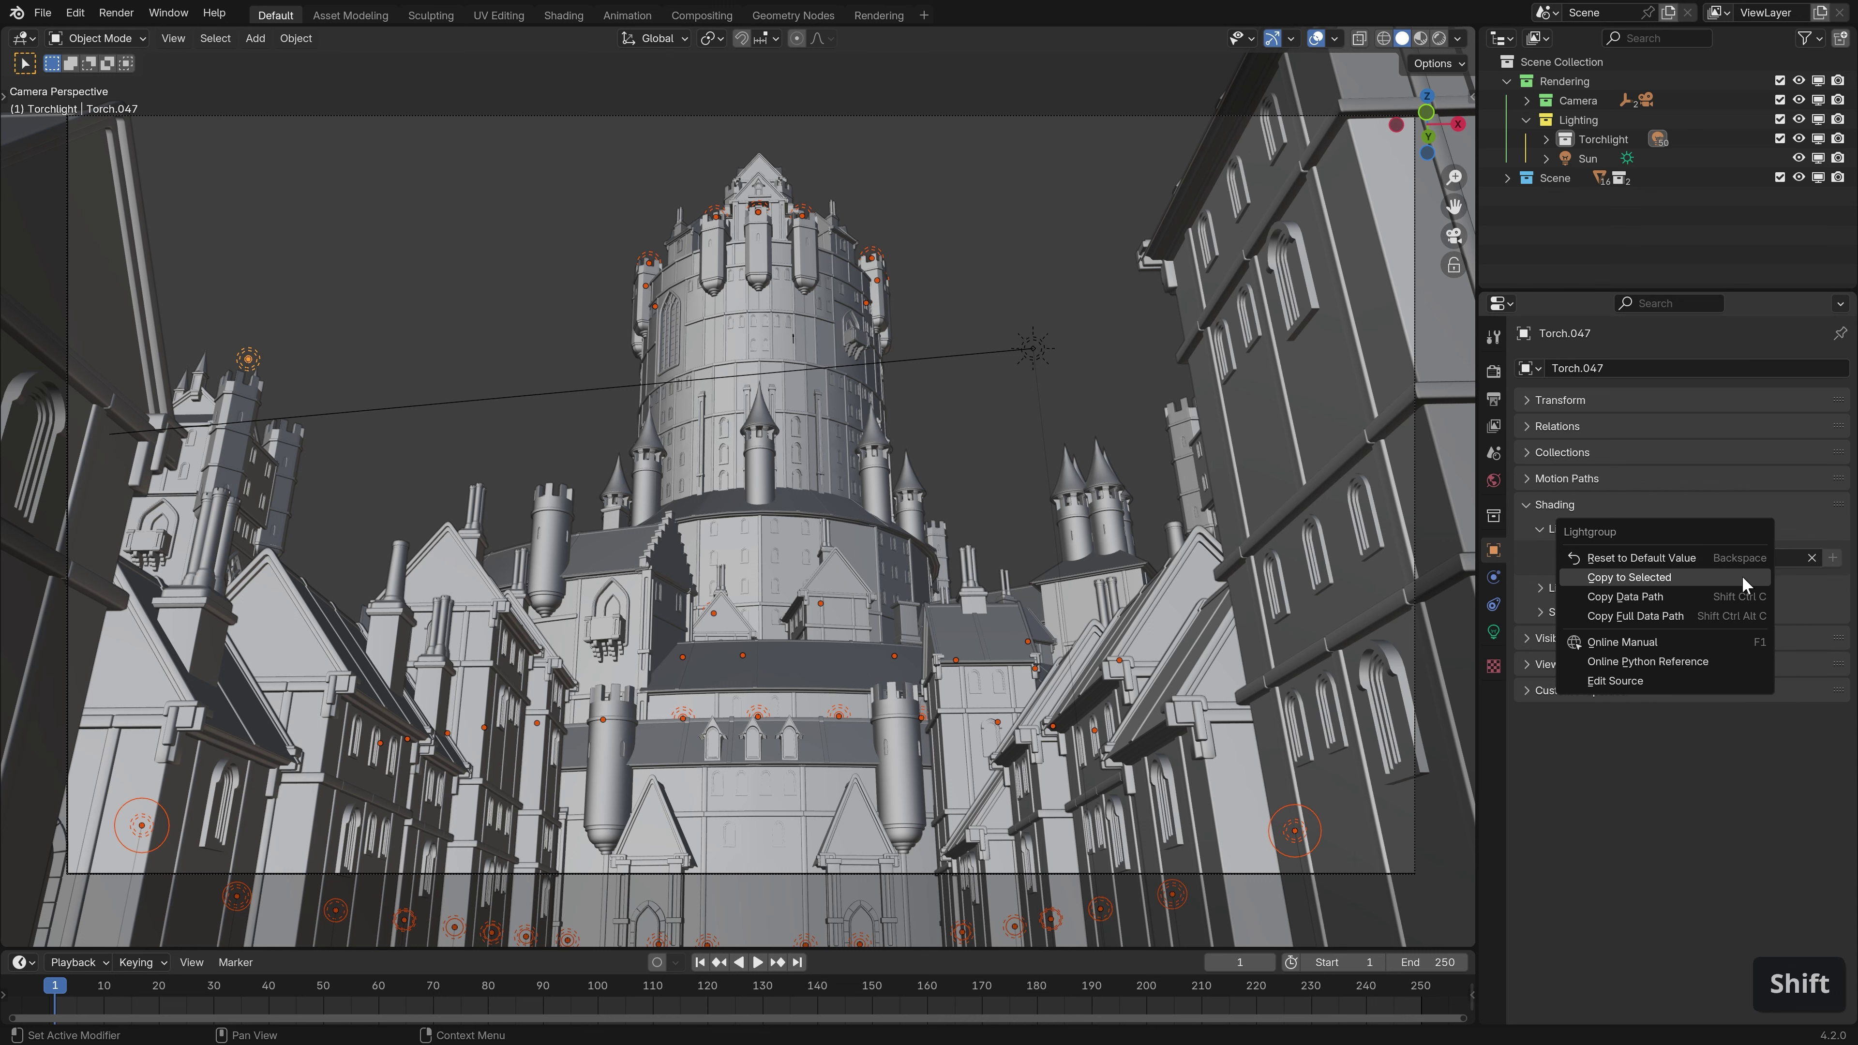
pyautogui.click(1739, 578)
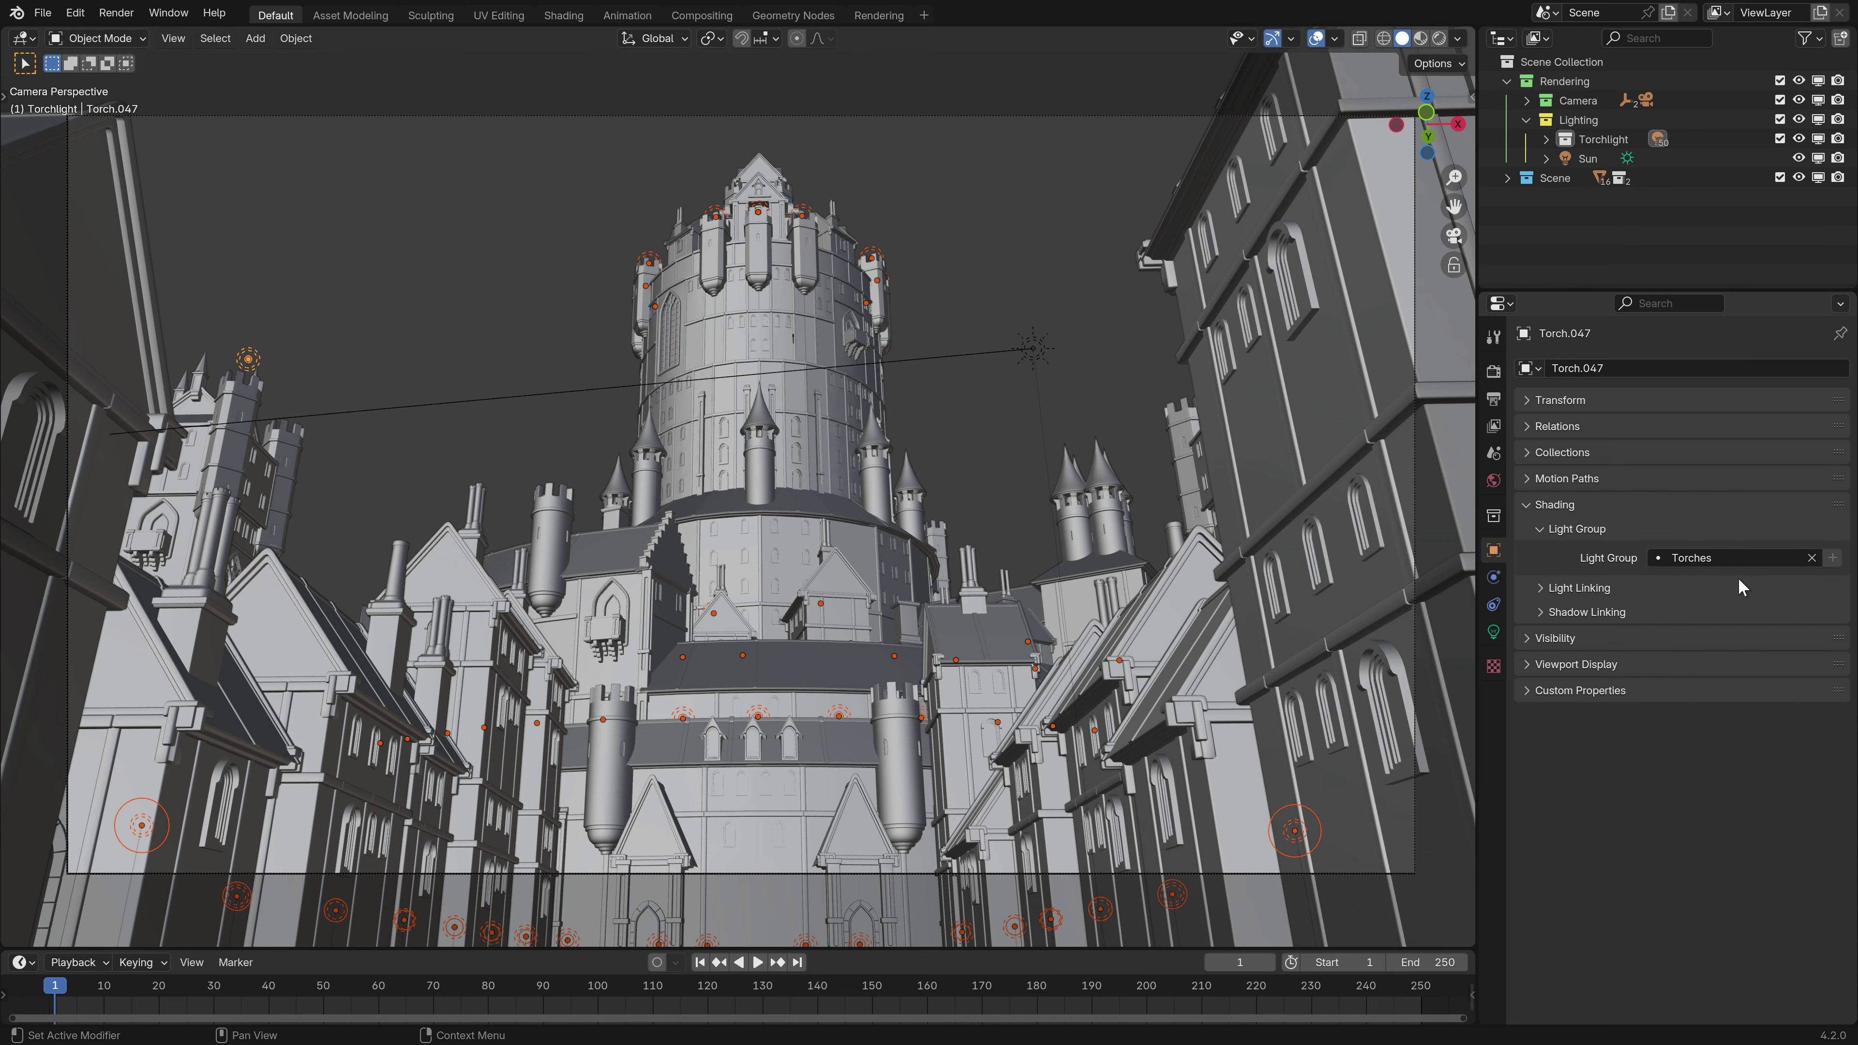
pyautogui.click(1545, 139)
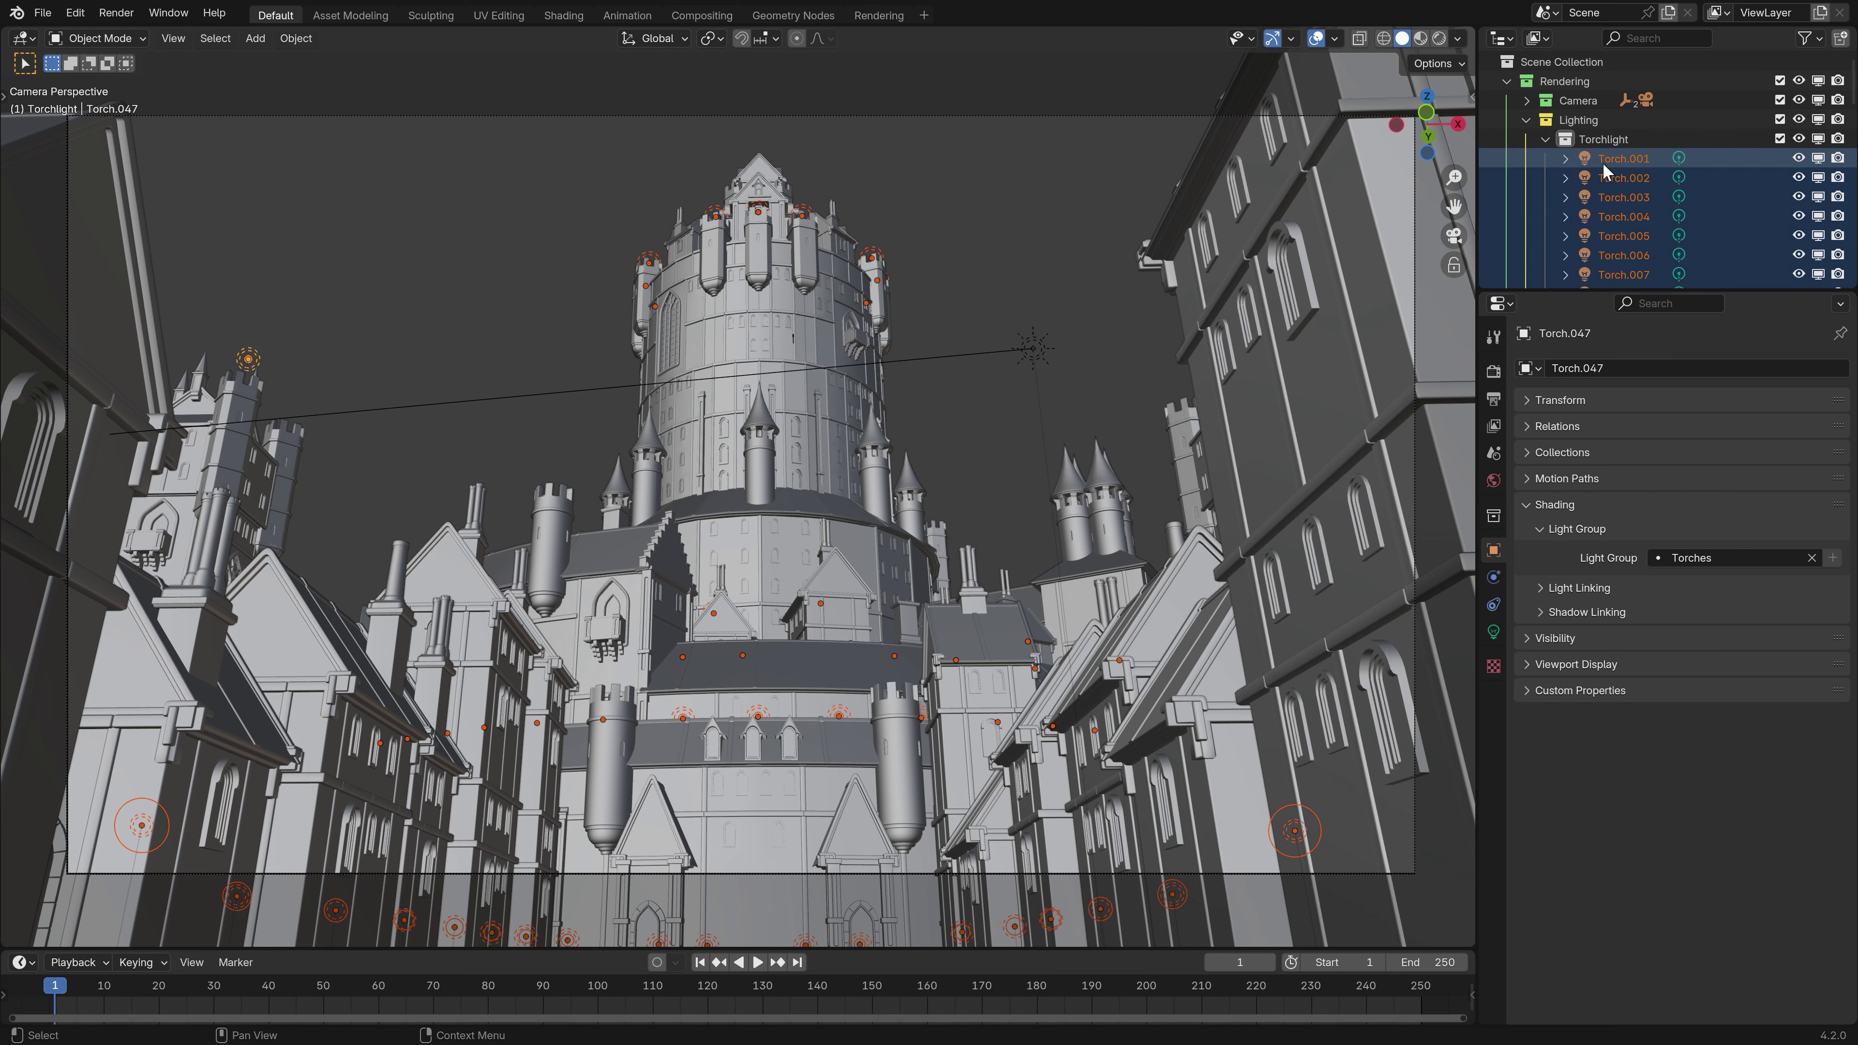
pyautogui.click(1603, 163)
# Preview the sun and torches light-group passes and feed Combined_Torches into the second Add node.
pyautogui.click(702, 15)
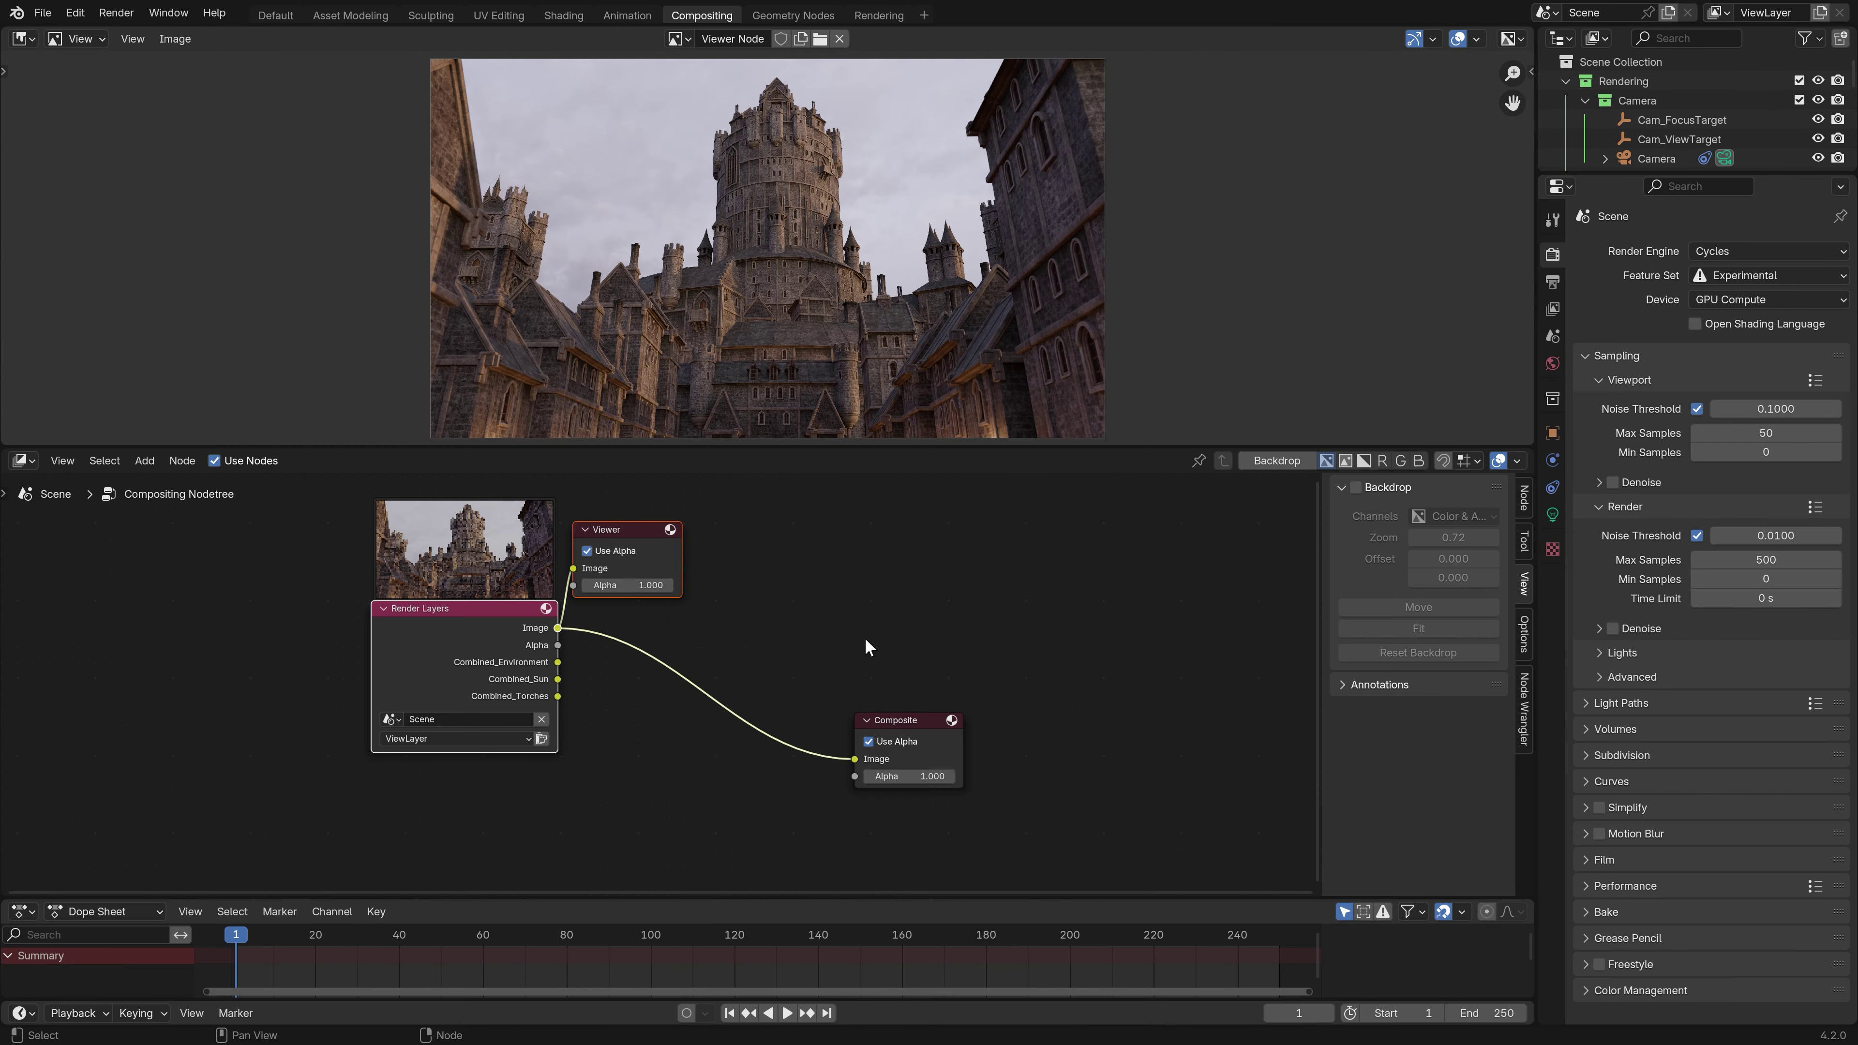
pyautogui.keyDown('ctrl'); pyautogui.keyDown('shift'); pyautogui.click(560, 681); pyautogui.keyUp('shift'); pyautogui.keyUp('ctrl')
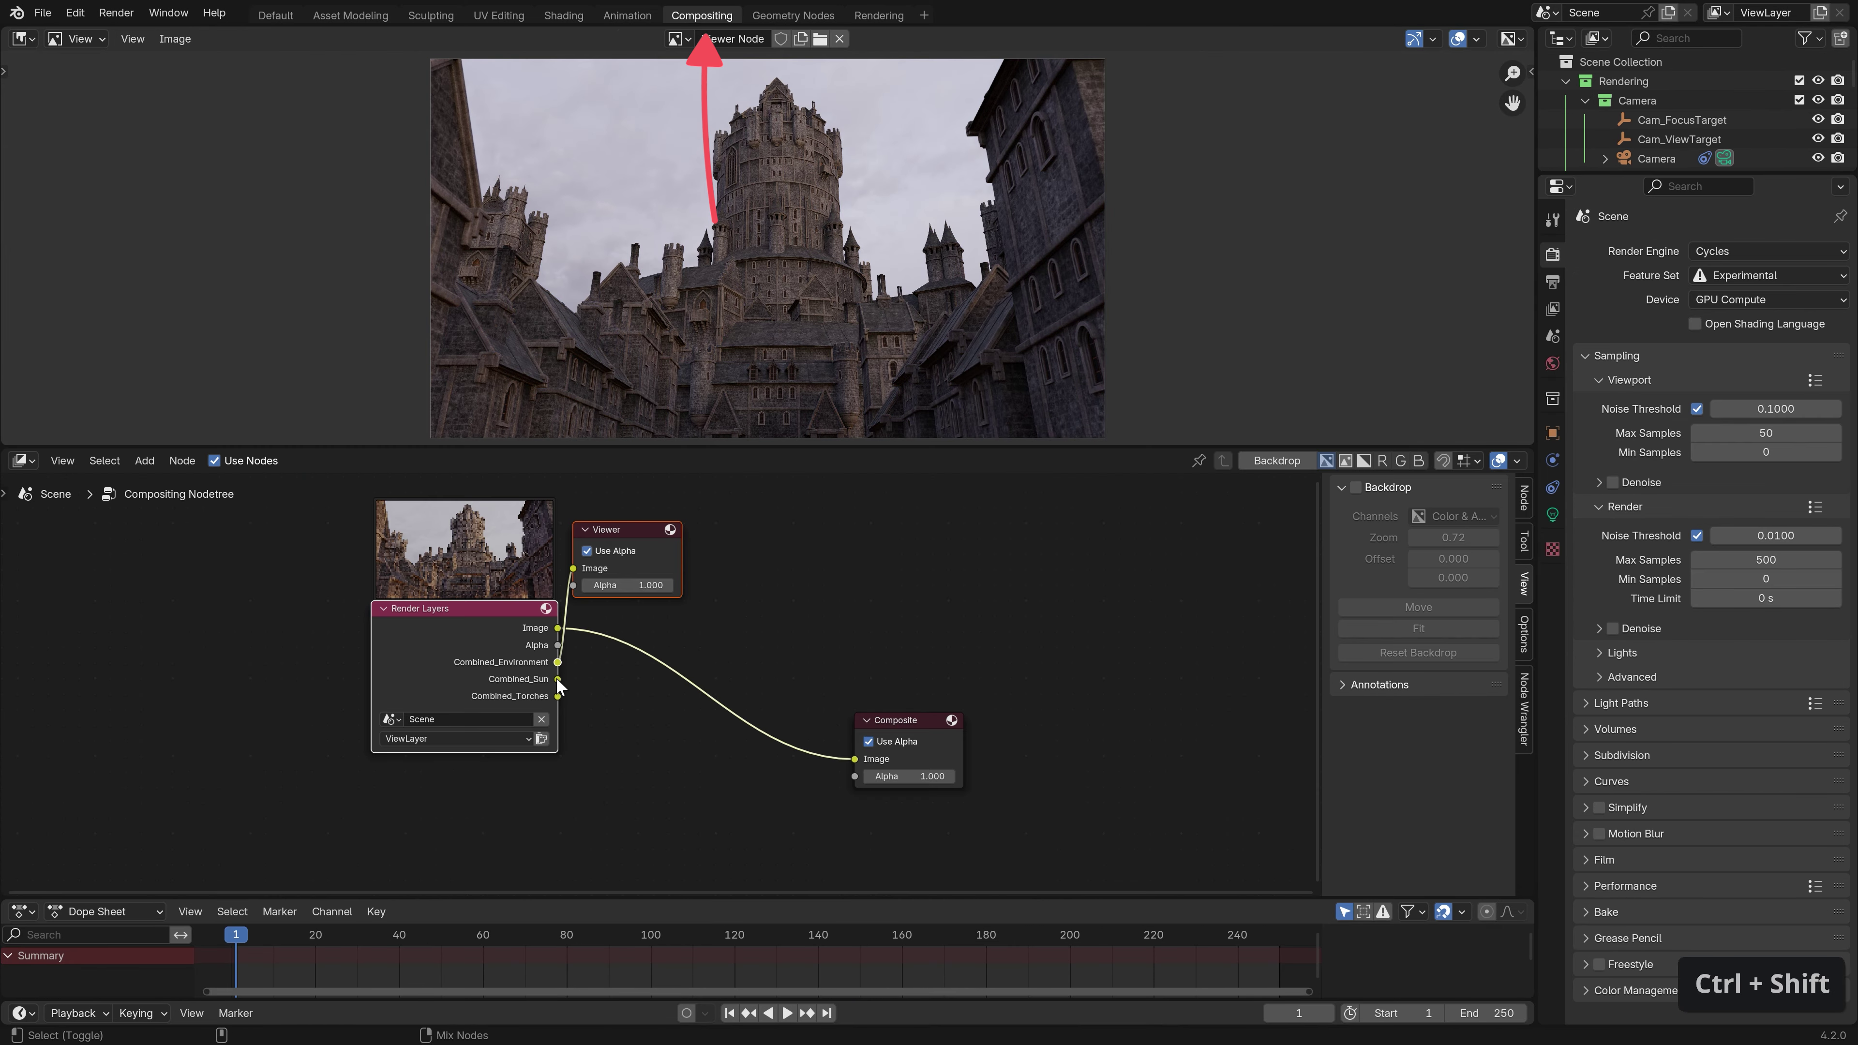
pyautogui.keyDown('ctrl'); pyautogui.keyDown('shift'); pyautogui.click(559, 698); pyautogui.keyUp('shift'); pyautogui.keyUp('ctrl')
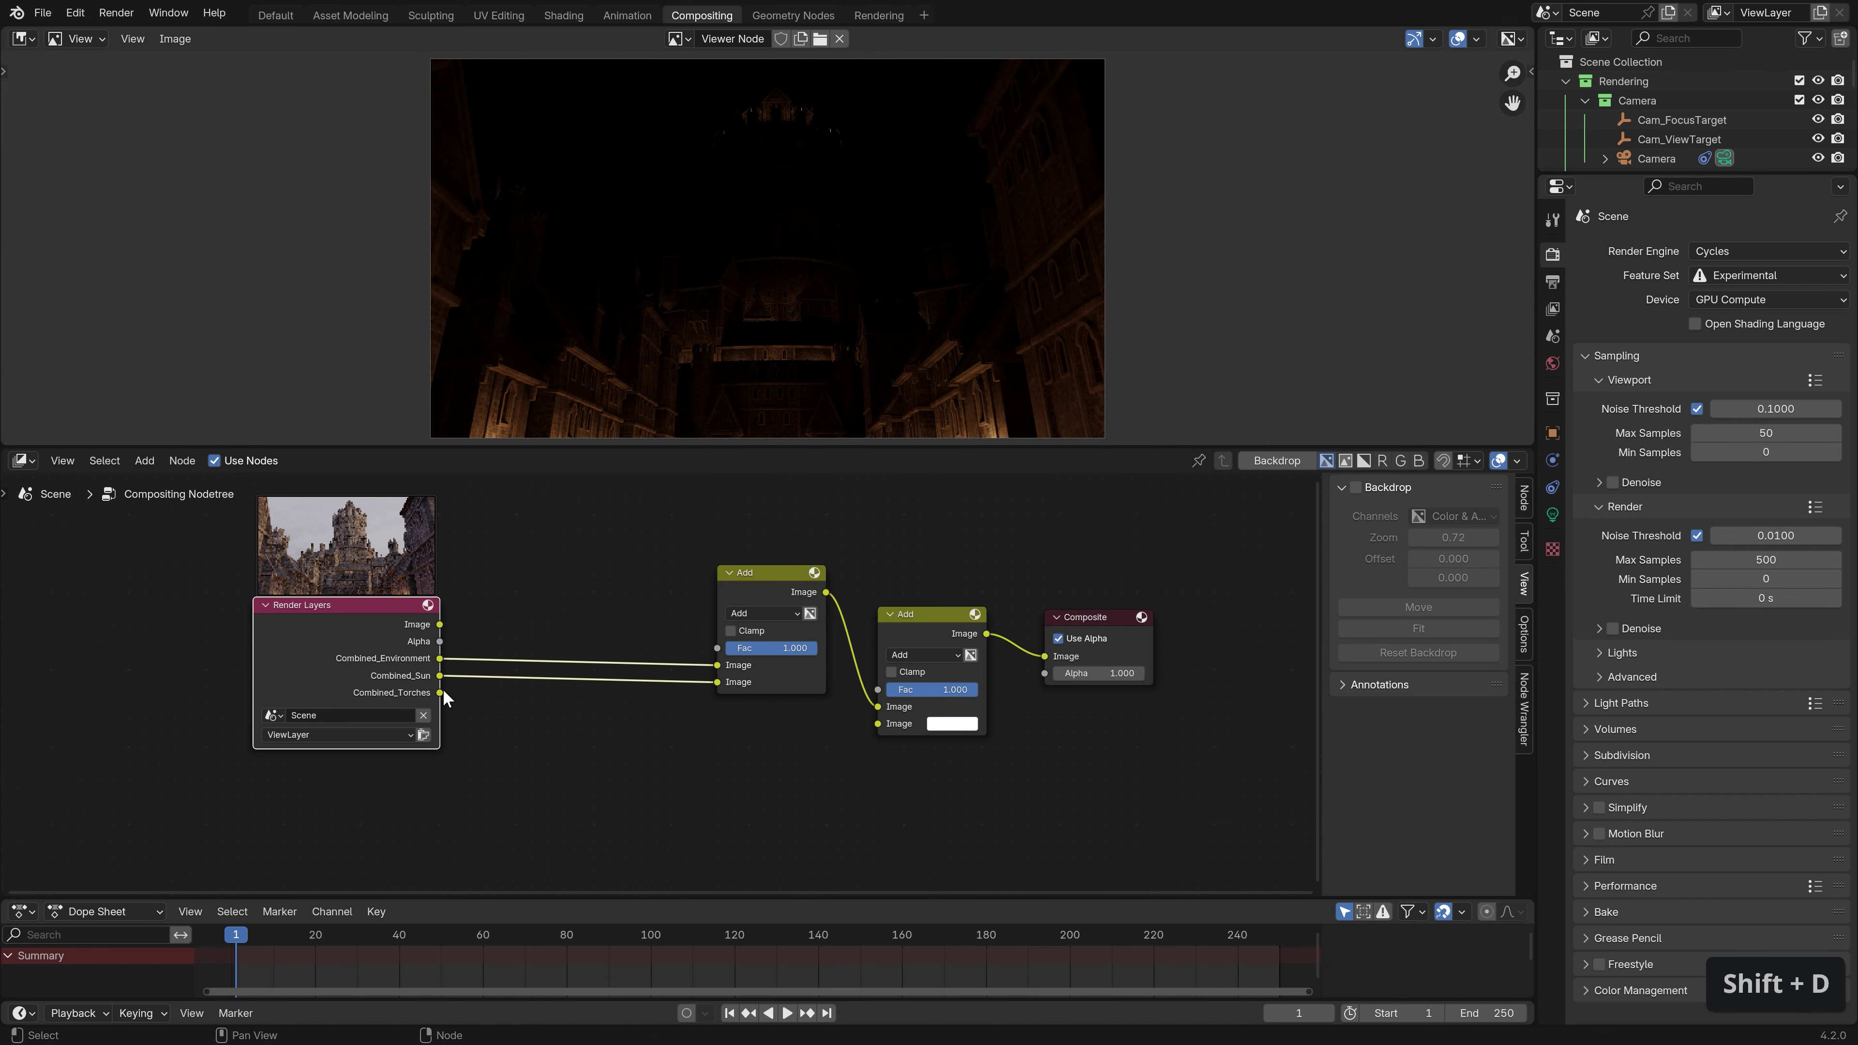
pyautogui.moveTo(439, 692); pyautogui.dragTo(878, 723)
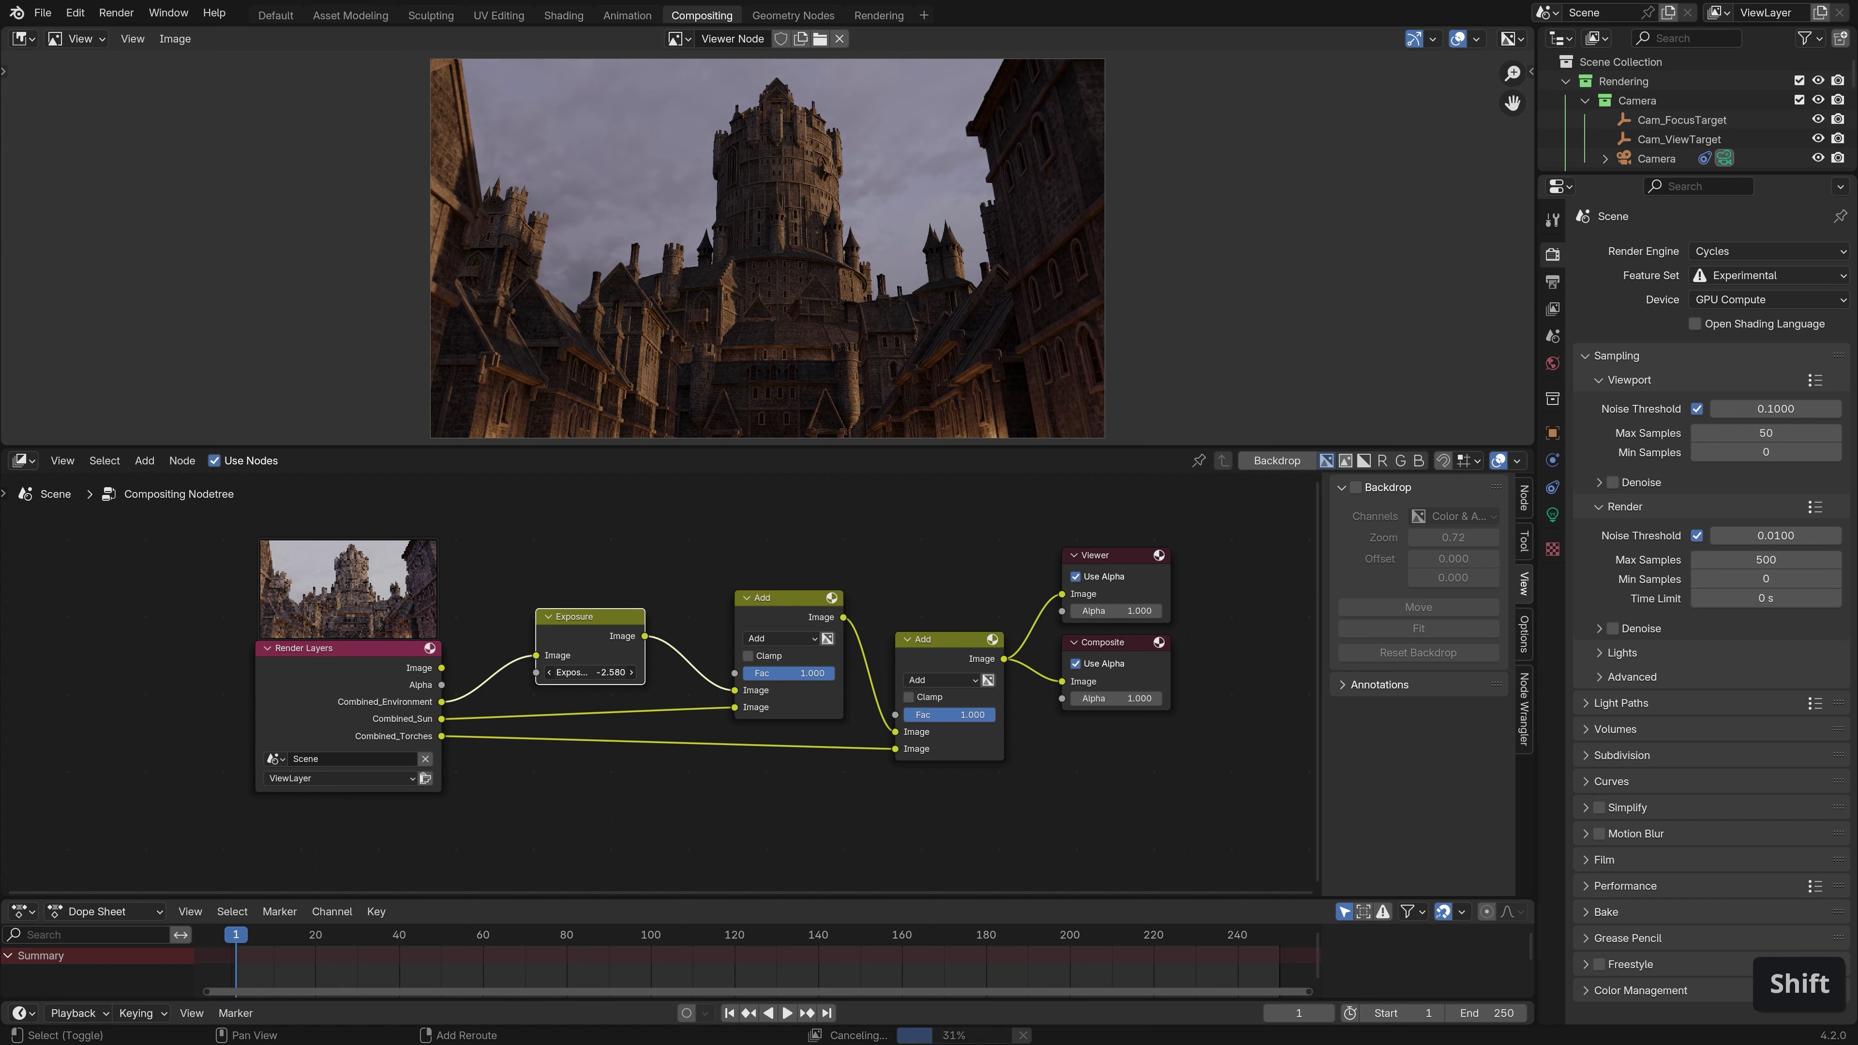
# Darken the environment pass to exposure -2.18 and put a duplicate Exposure node on the torches pass.
pyautogui.moveTo(591, 672); pyautogui.dragTo(618, 672)
pyautogui.hotkey('shift', 'd')
pyautogui.click(602, 776)
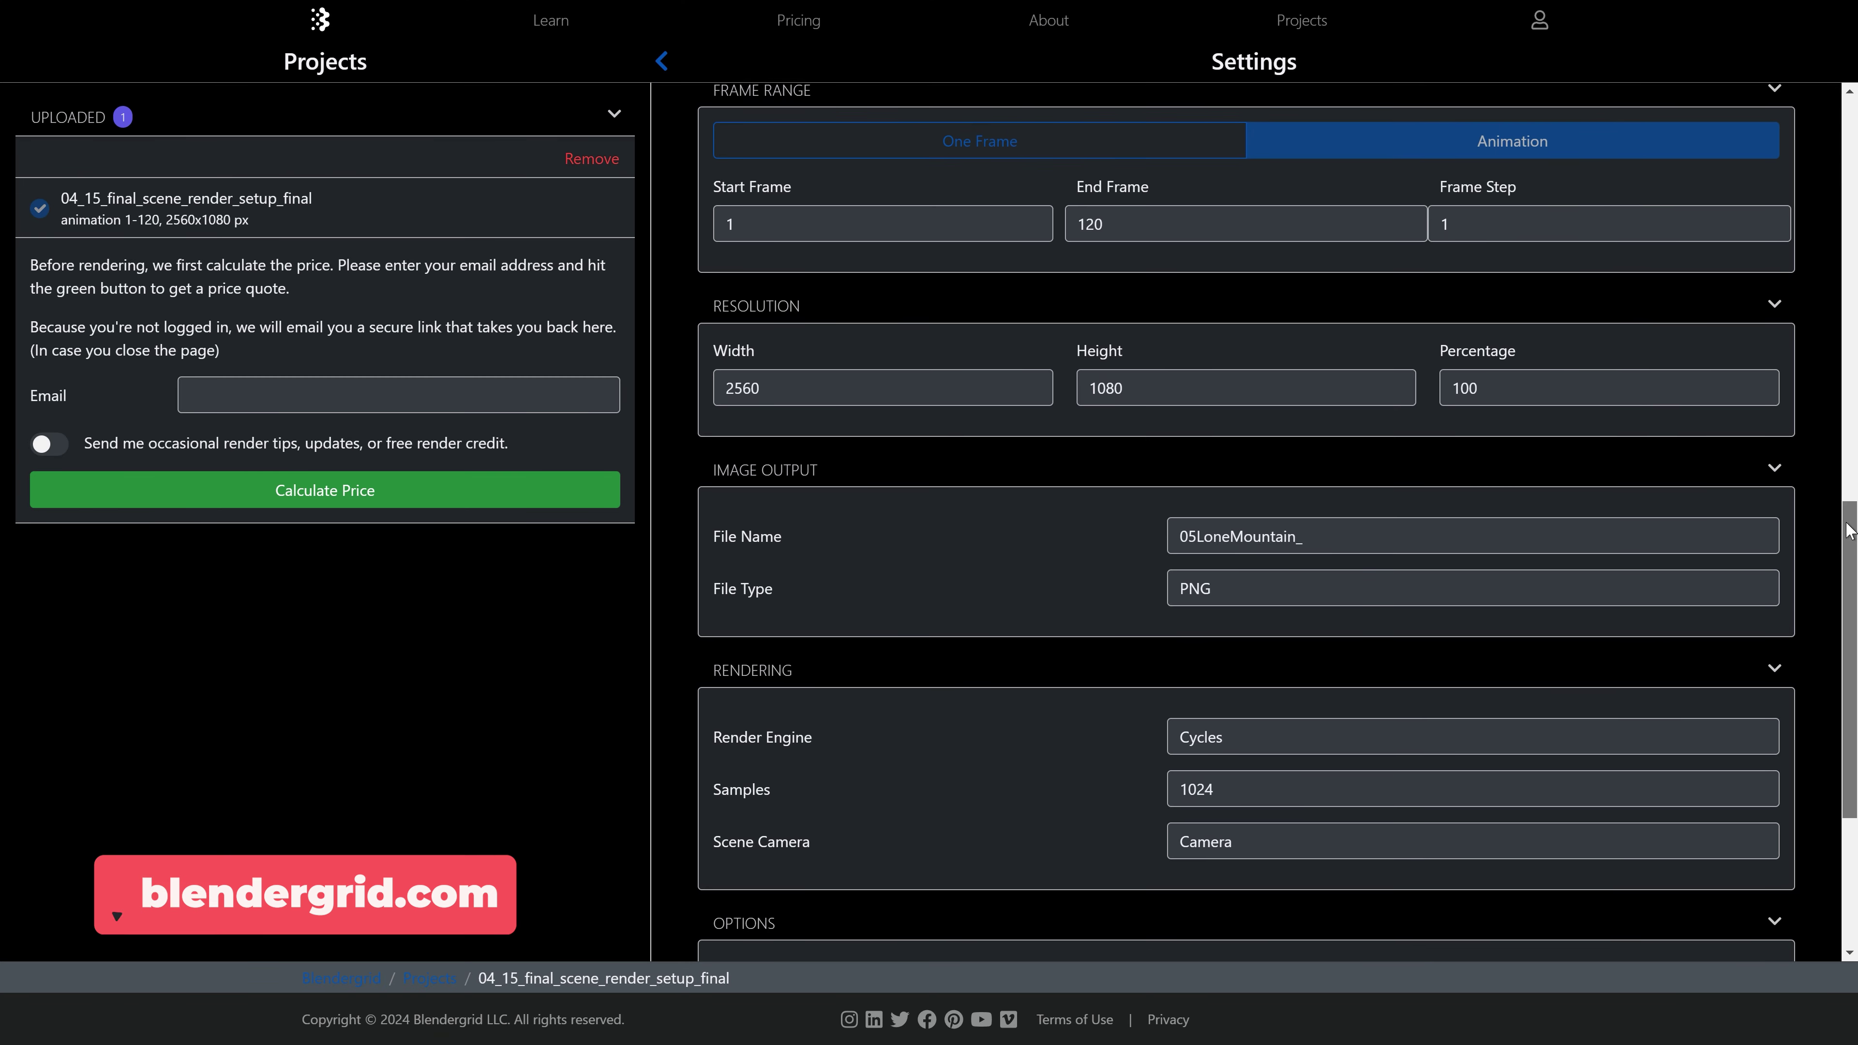
# Scroll the Blendergrid project Settings panel down to Options.
pyautogui.moveTo(1849, 531); pyautogui.dragTo(1834, 657)
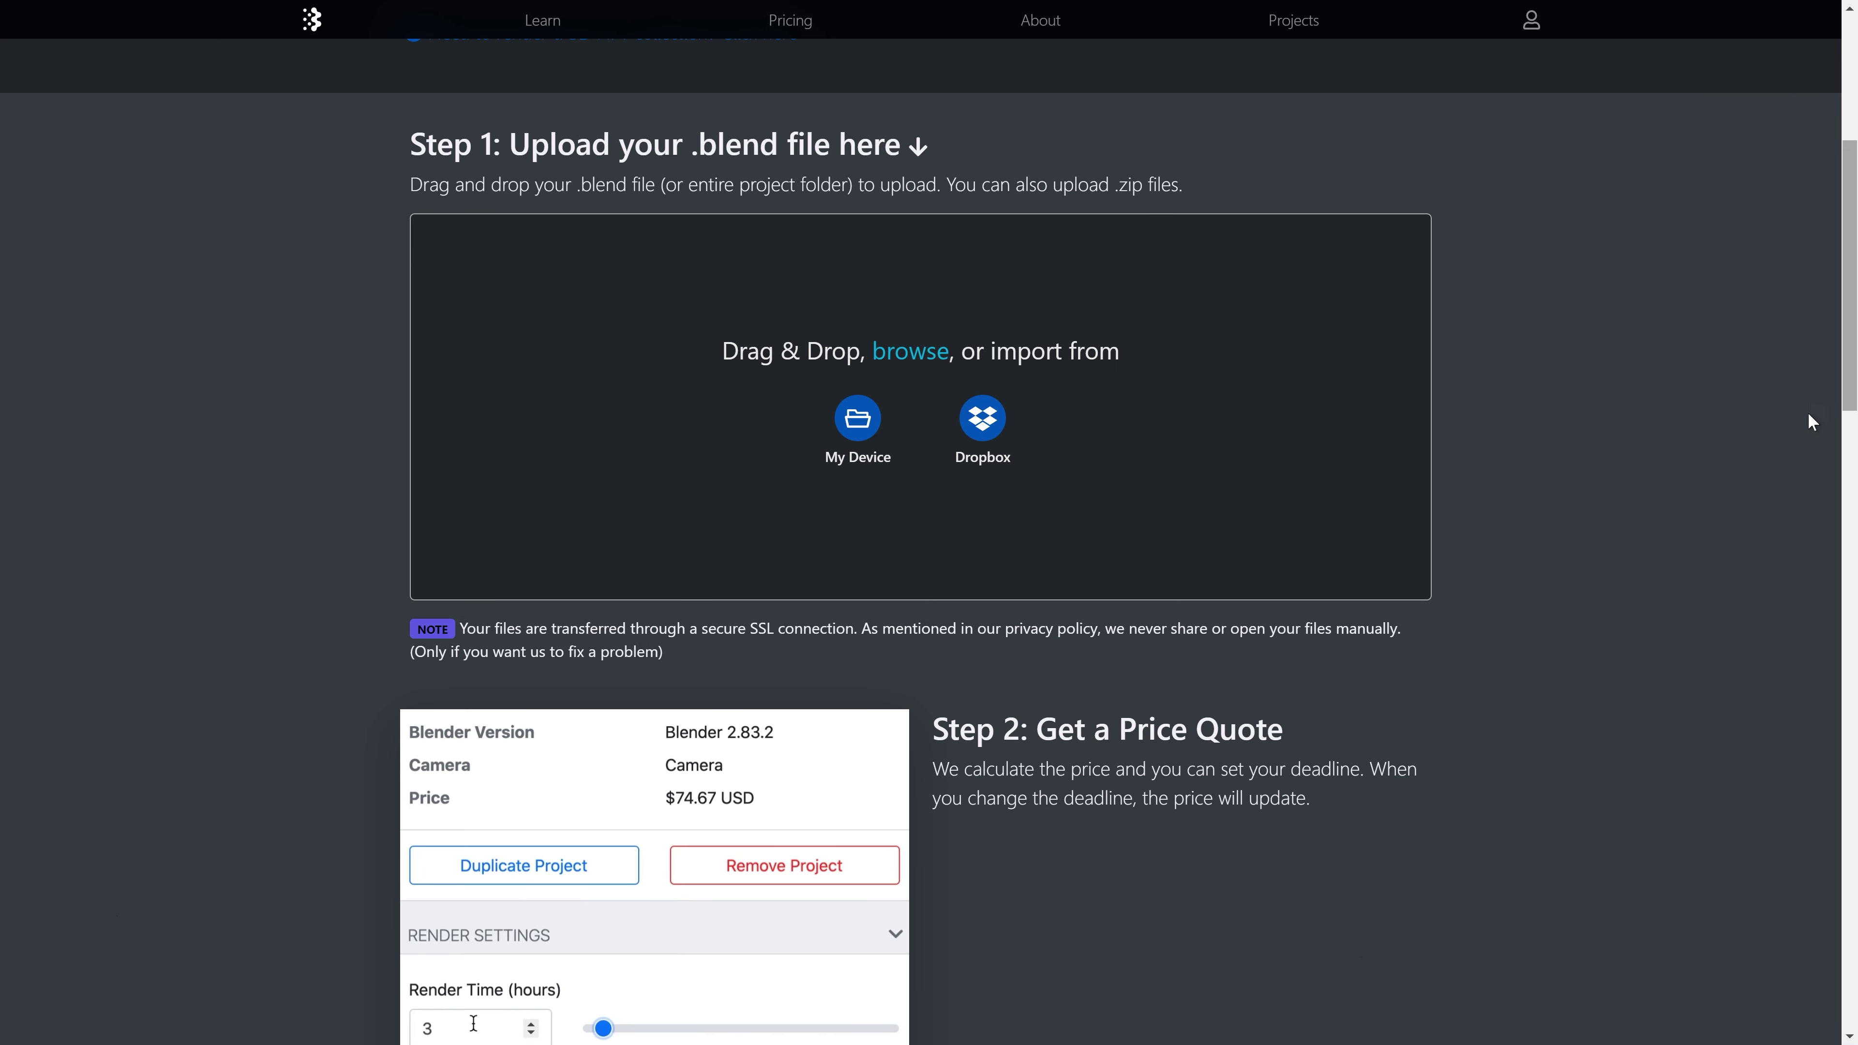
# Upload the .blend file to Blendergrid and set the Render Time slider to 22 hours.
pyautogui.moveTo(1813, 424); pyautogui.dragTo(1088, 437)
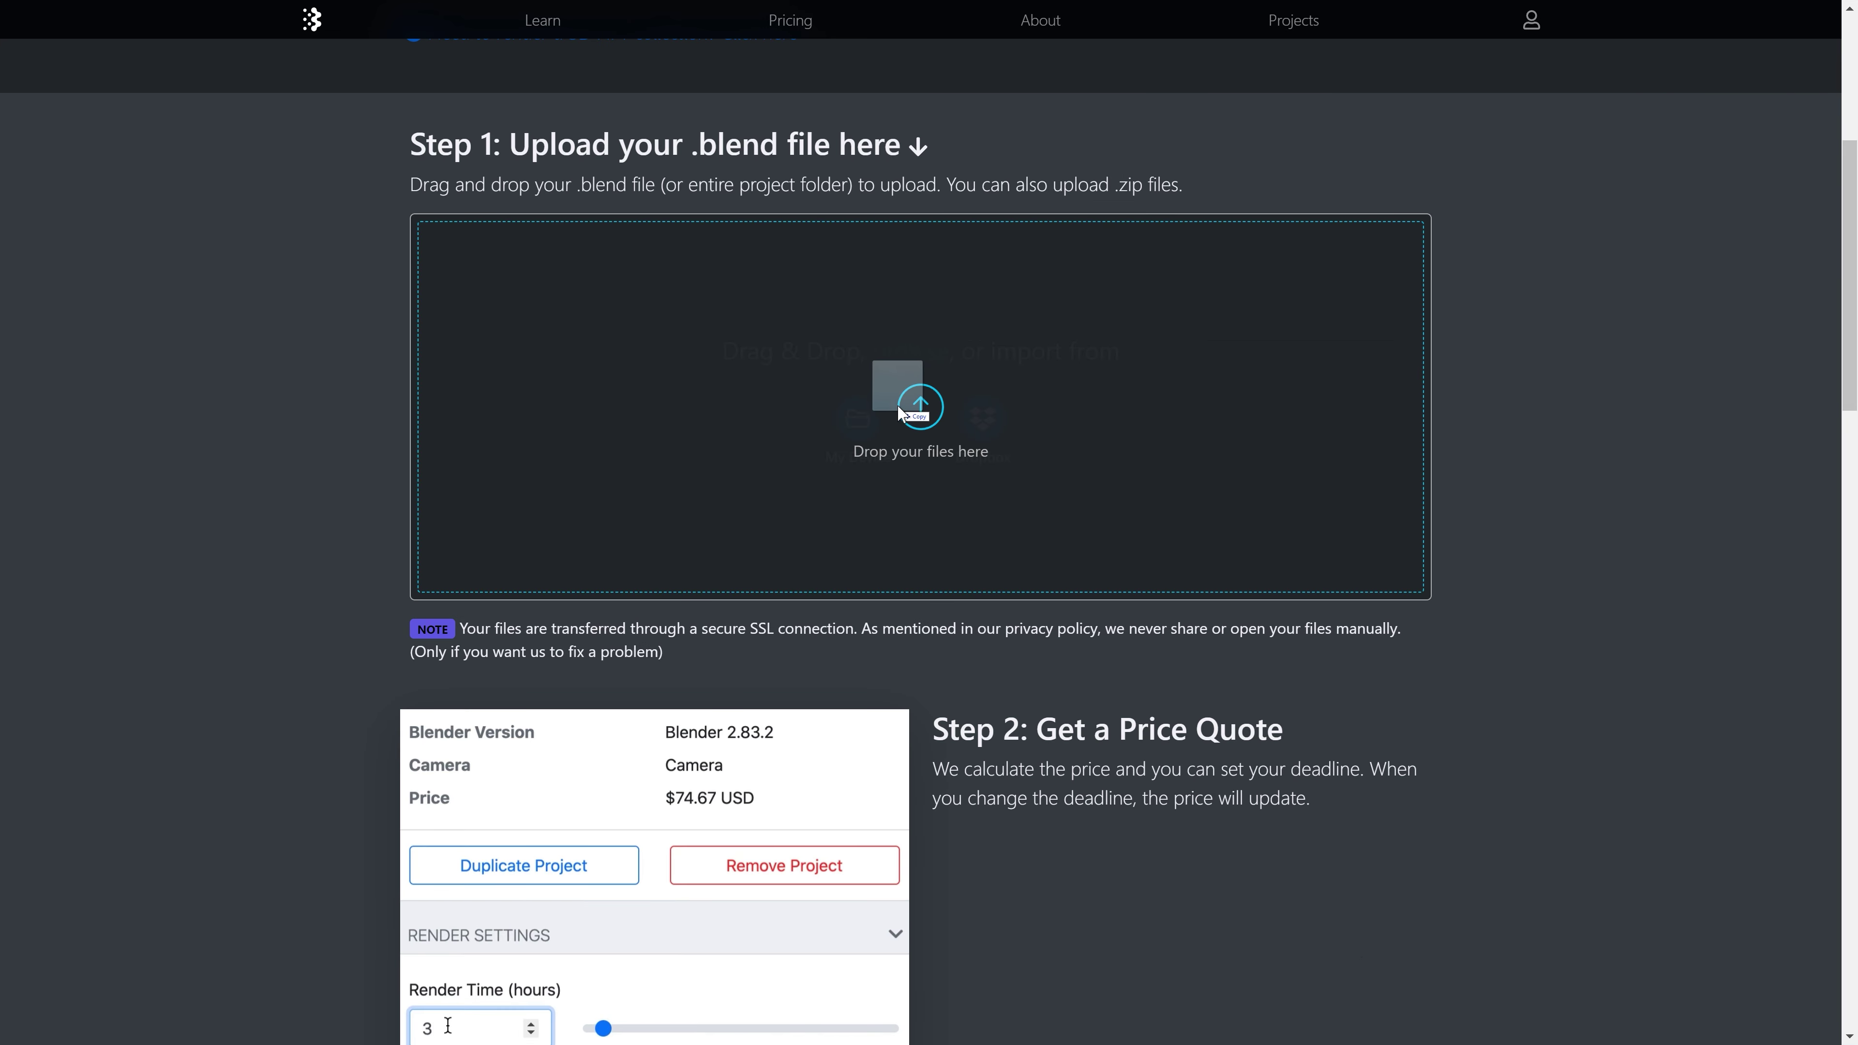
pyautogui.moveTo(899, 407); pyautogui.dragTo(899, 408)
pyautogui.write('8')
pyautogui.click(462, 579)
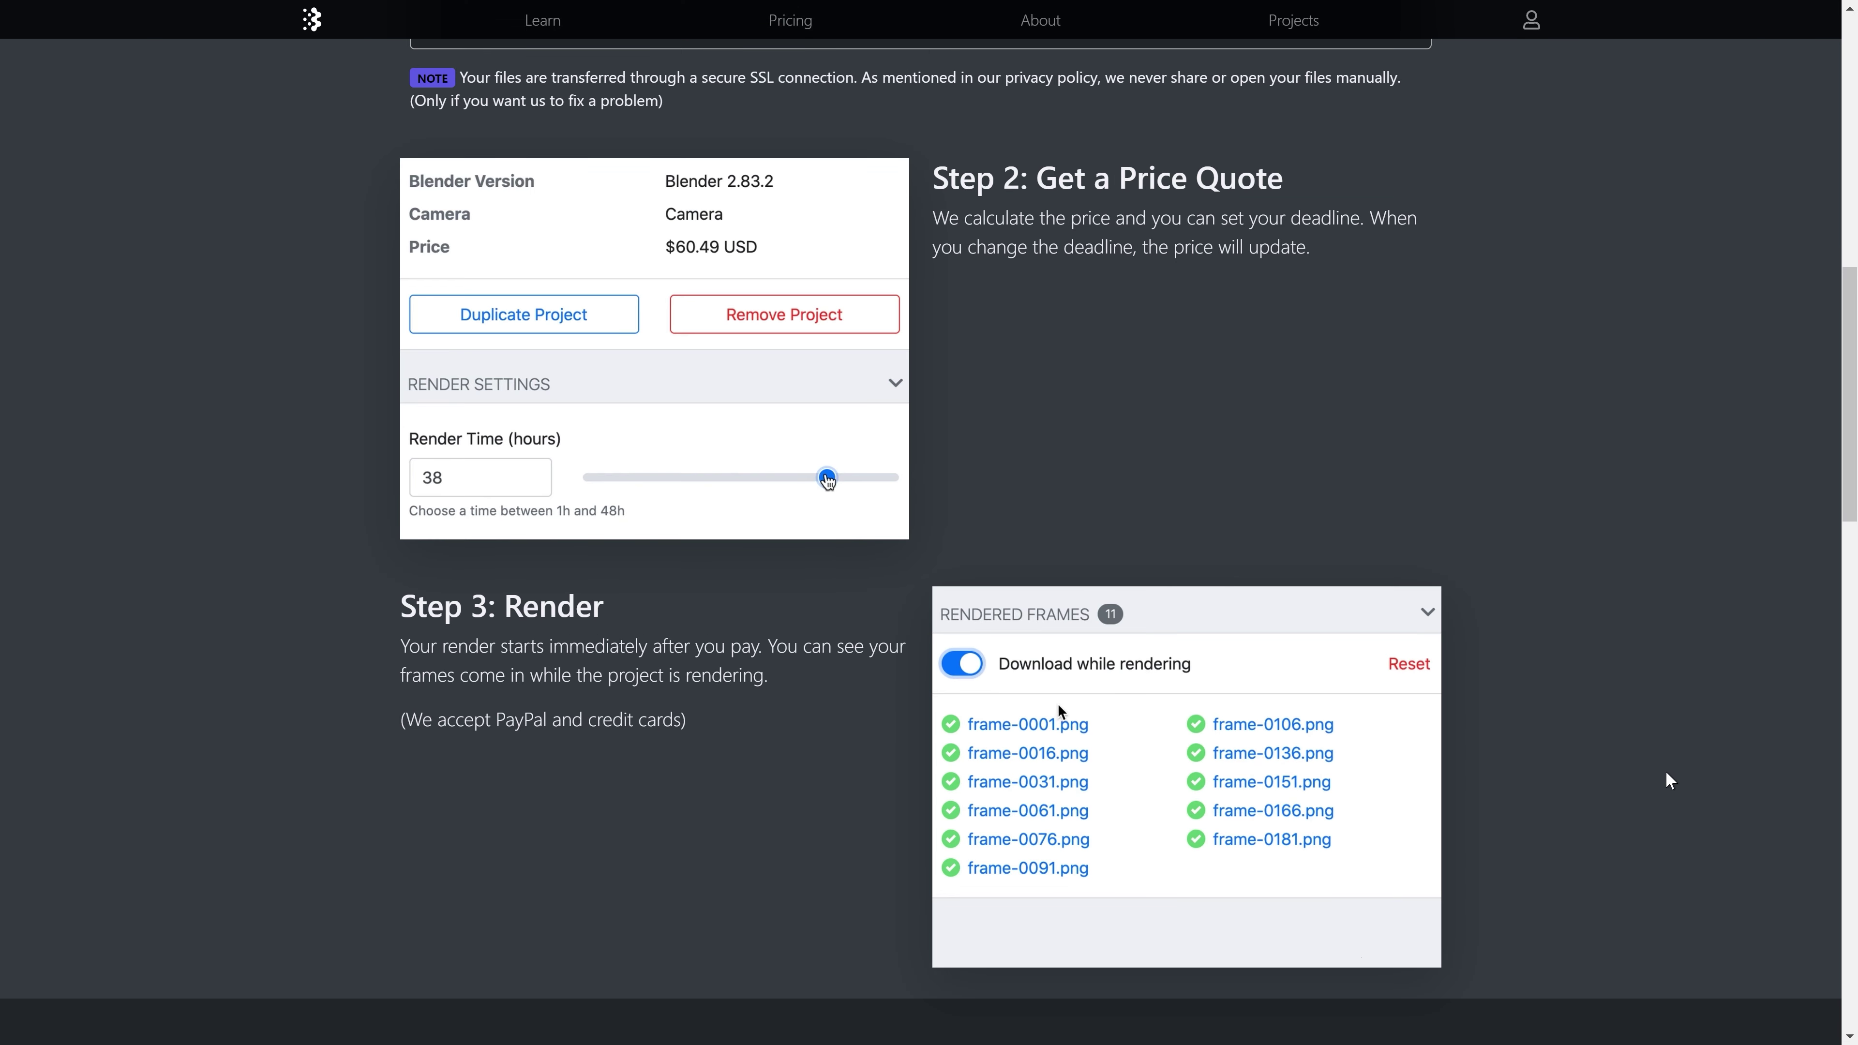
pyautogui.moveTo(828, 480); pyautogui.dragTo(742, 480)
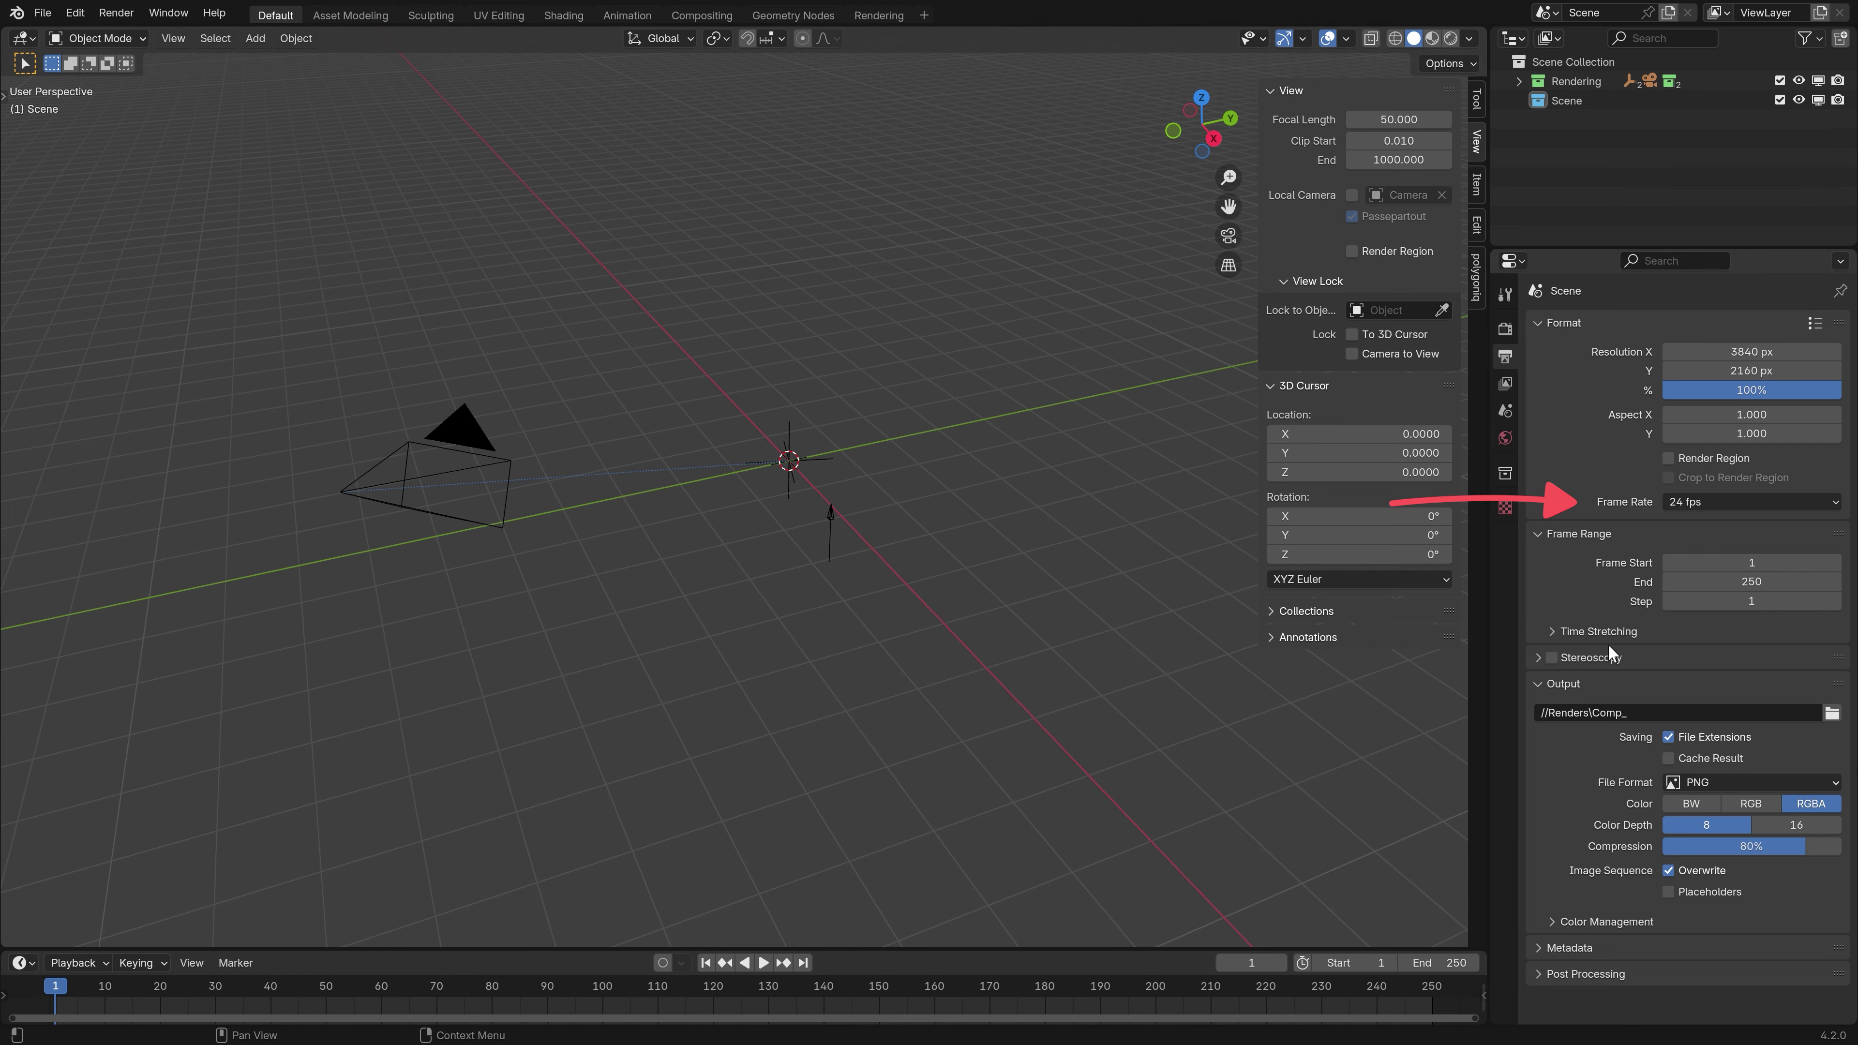
# Check the frame rate options and raise the output frame Step to 3.
pyautogui.click(1789, 504)
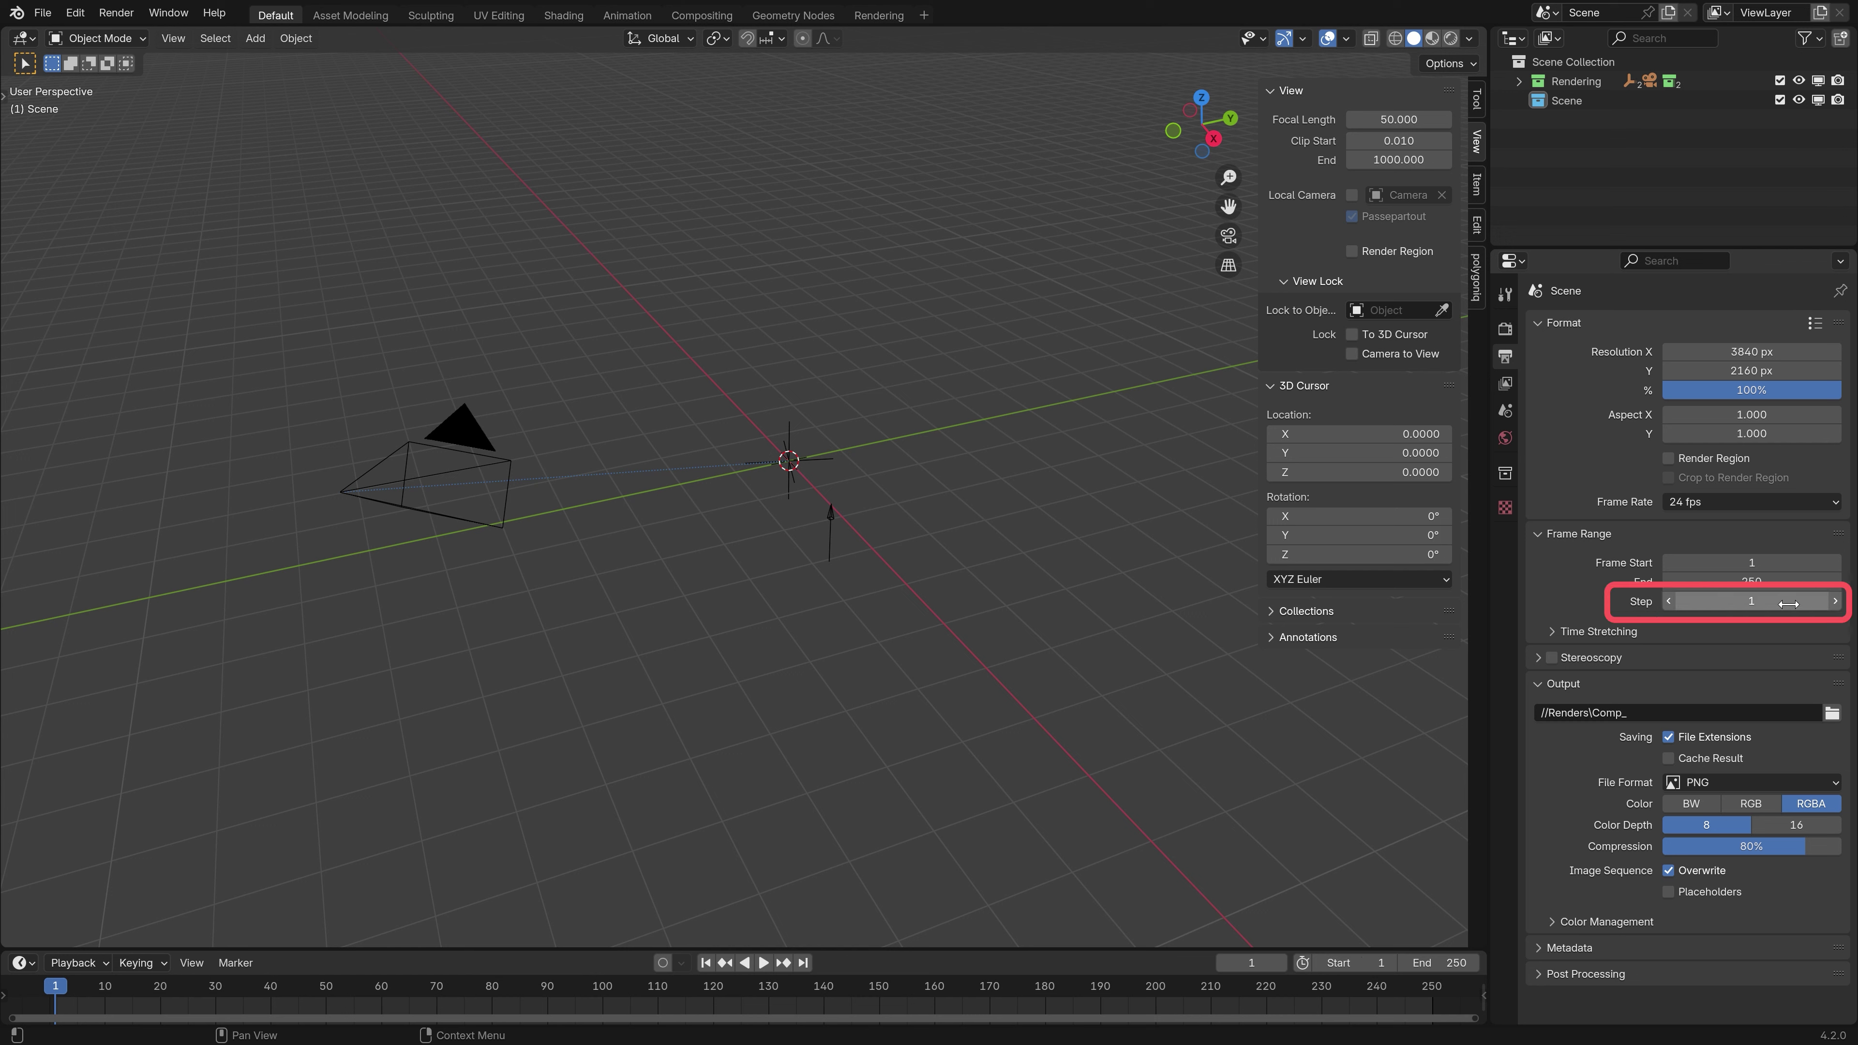
pyautogui.click(1834, 602)
pyautogui.click(1834, 601)
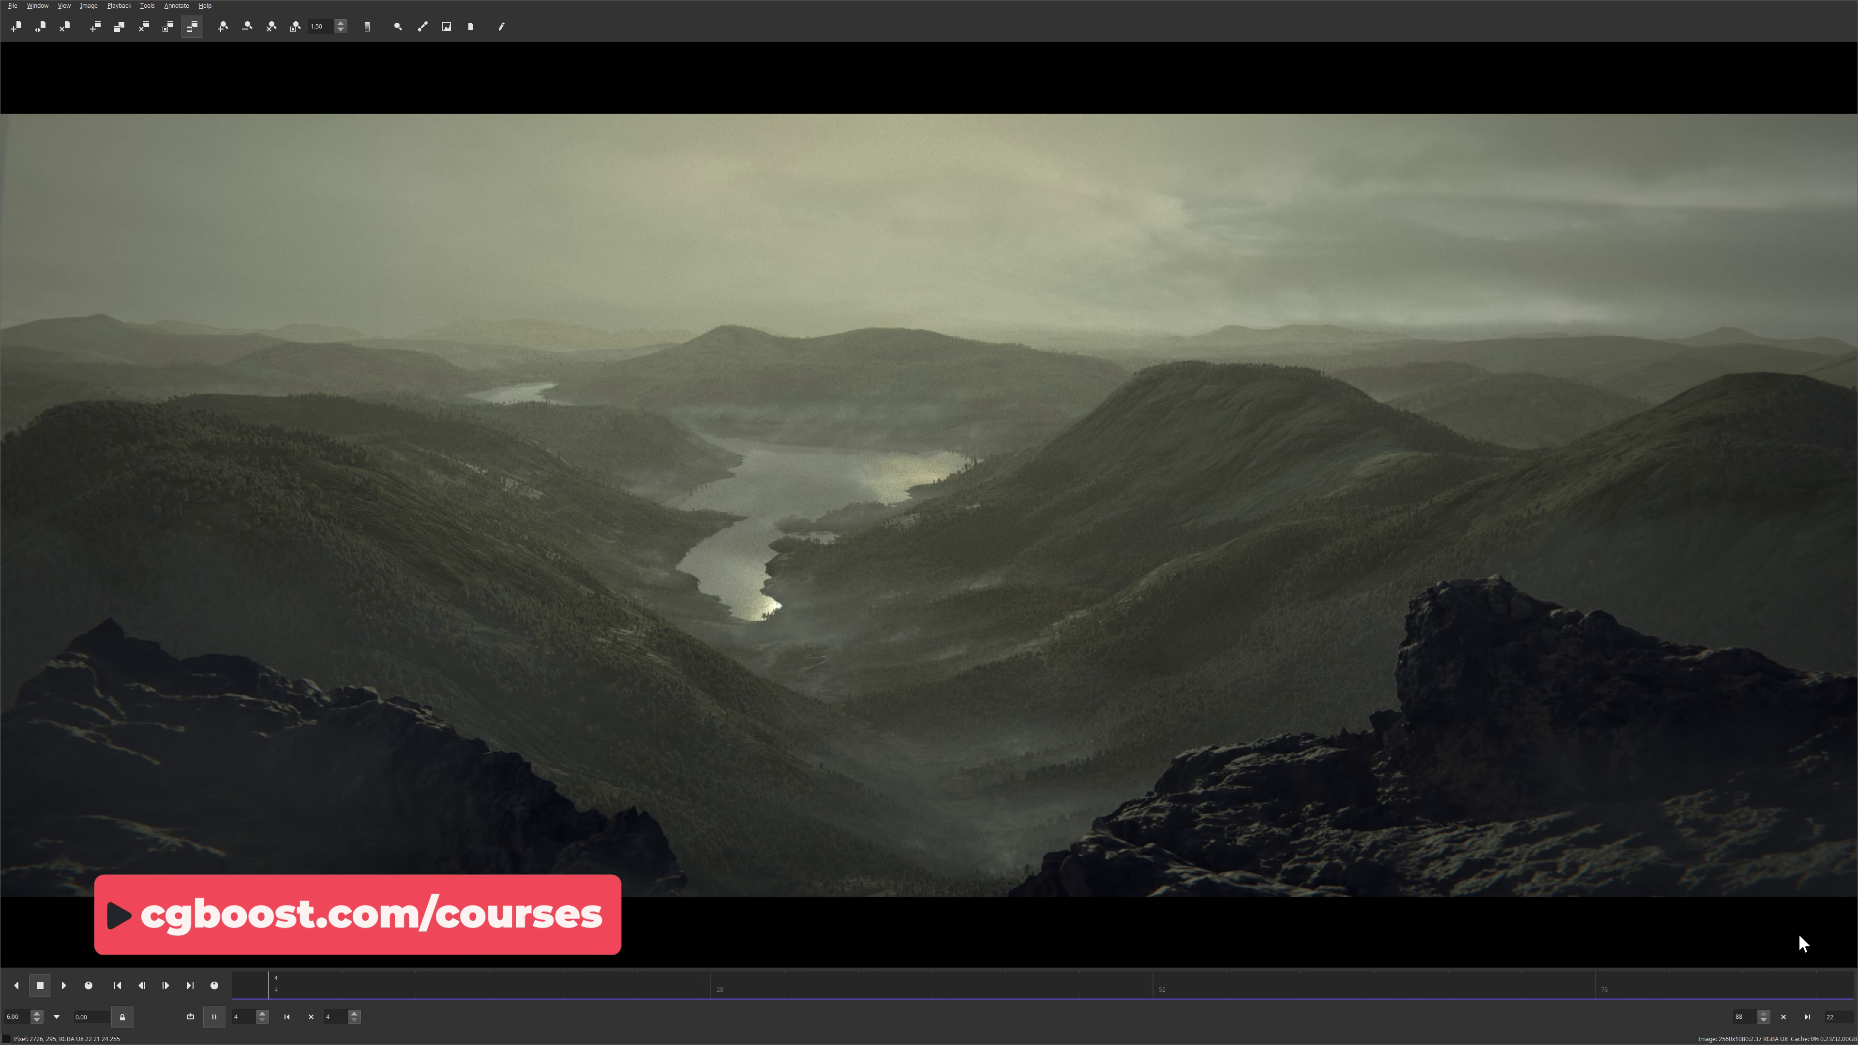
# Play the rendered valley sequence in DJV, then launch Flowframes.
pyautogui.press('space')
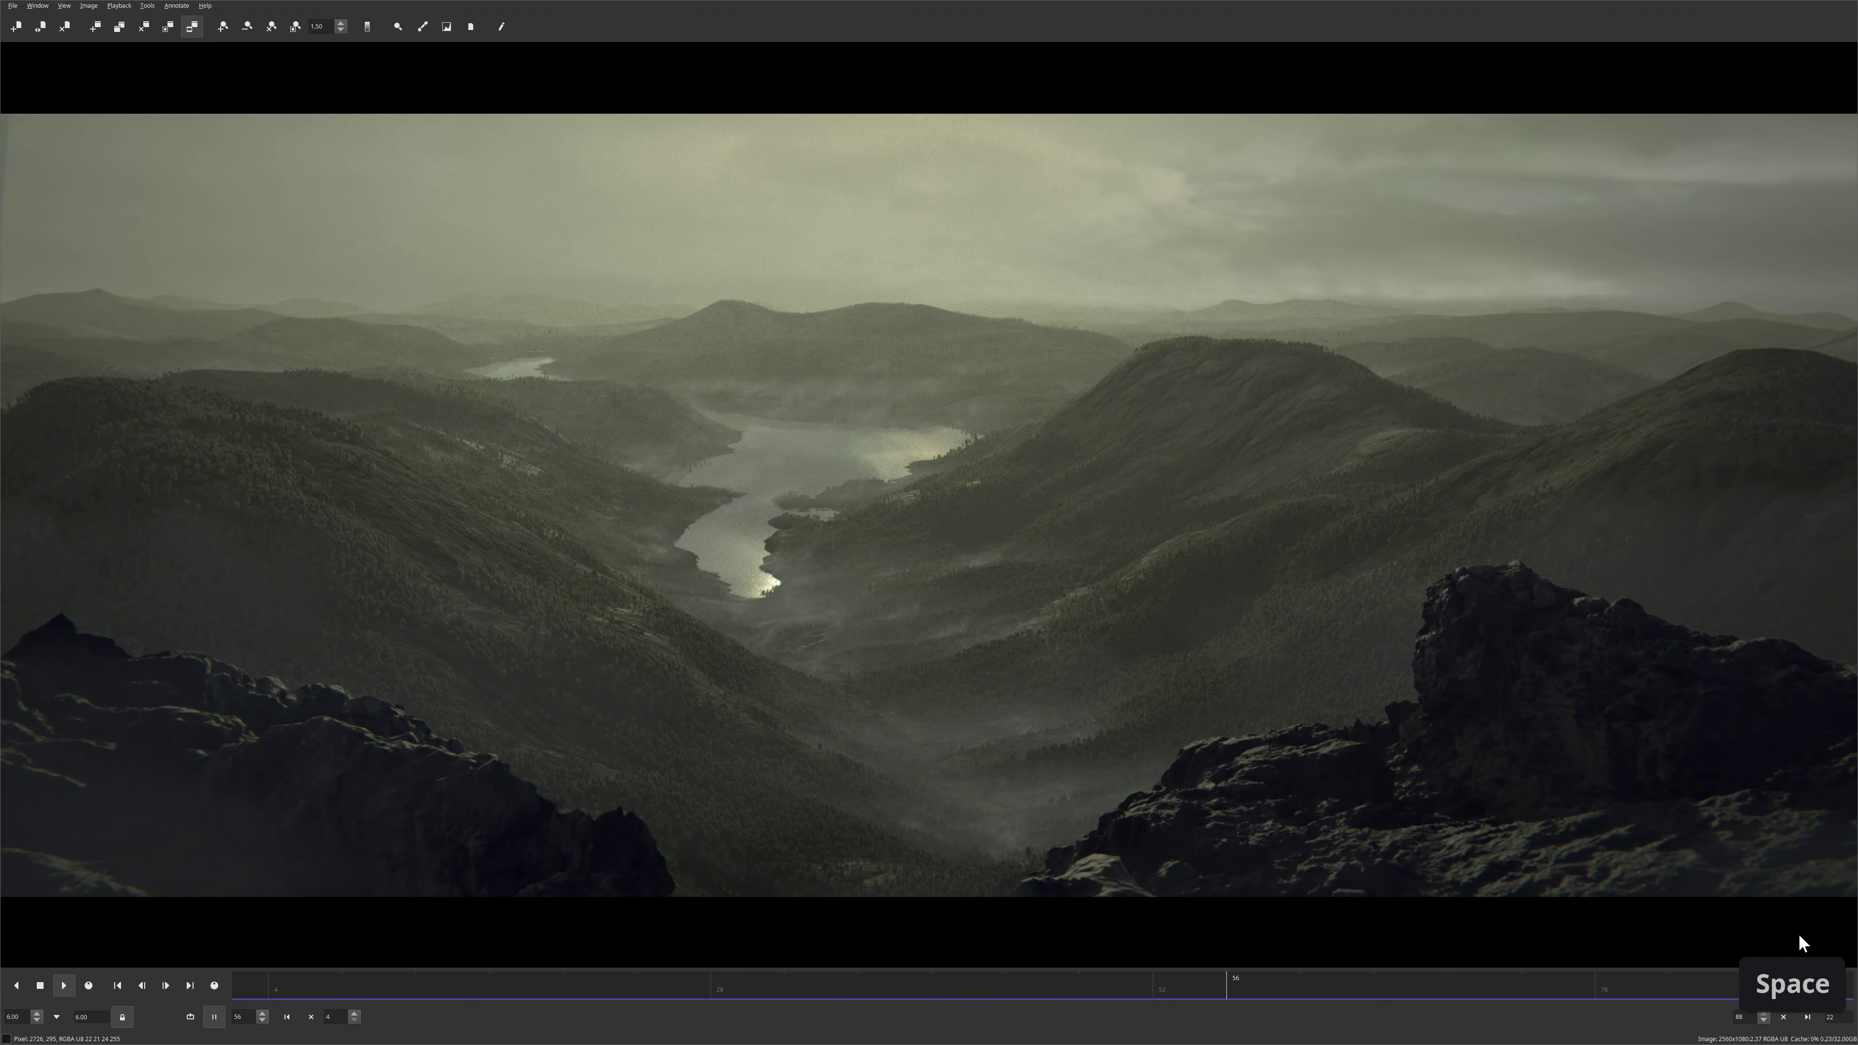
pyautogui.press('super')
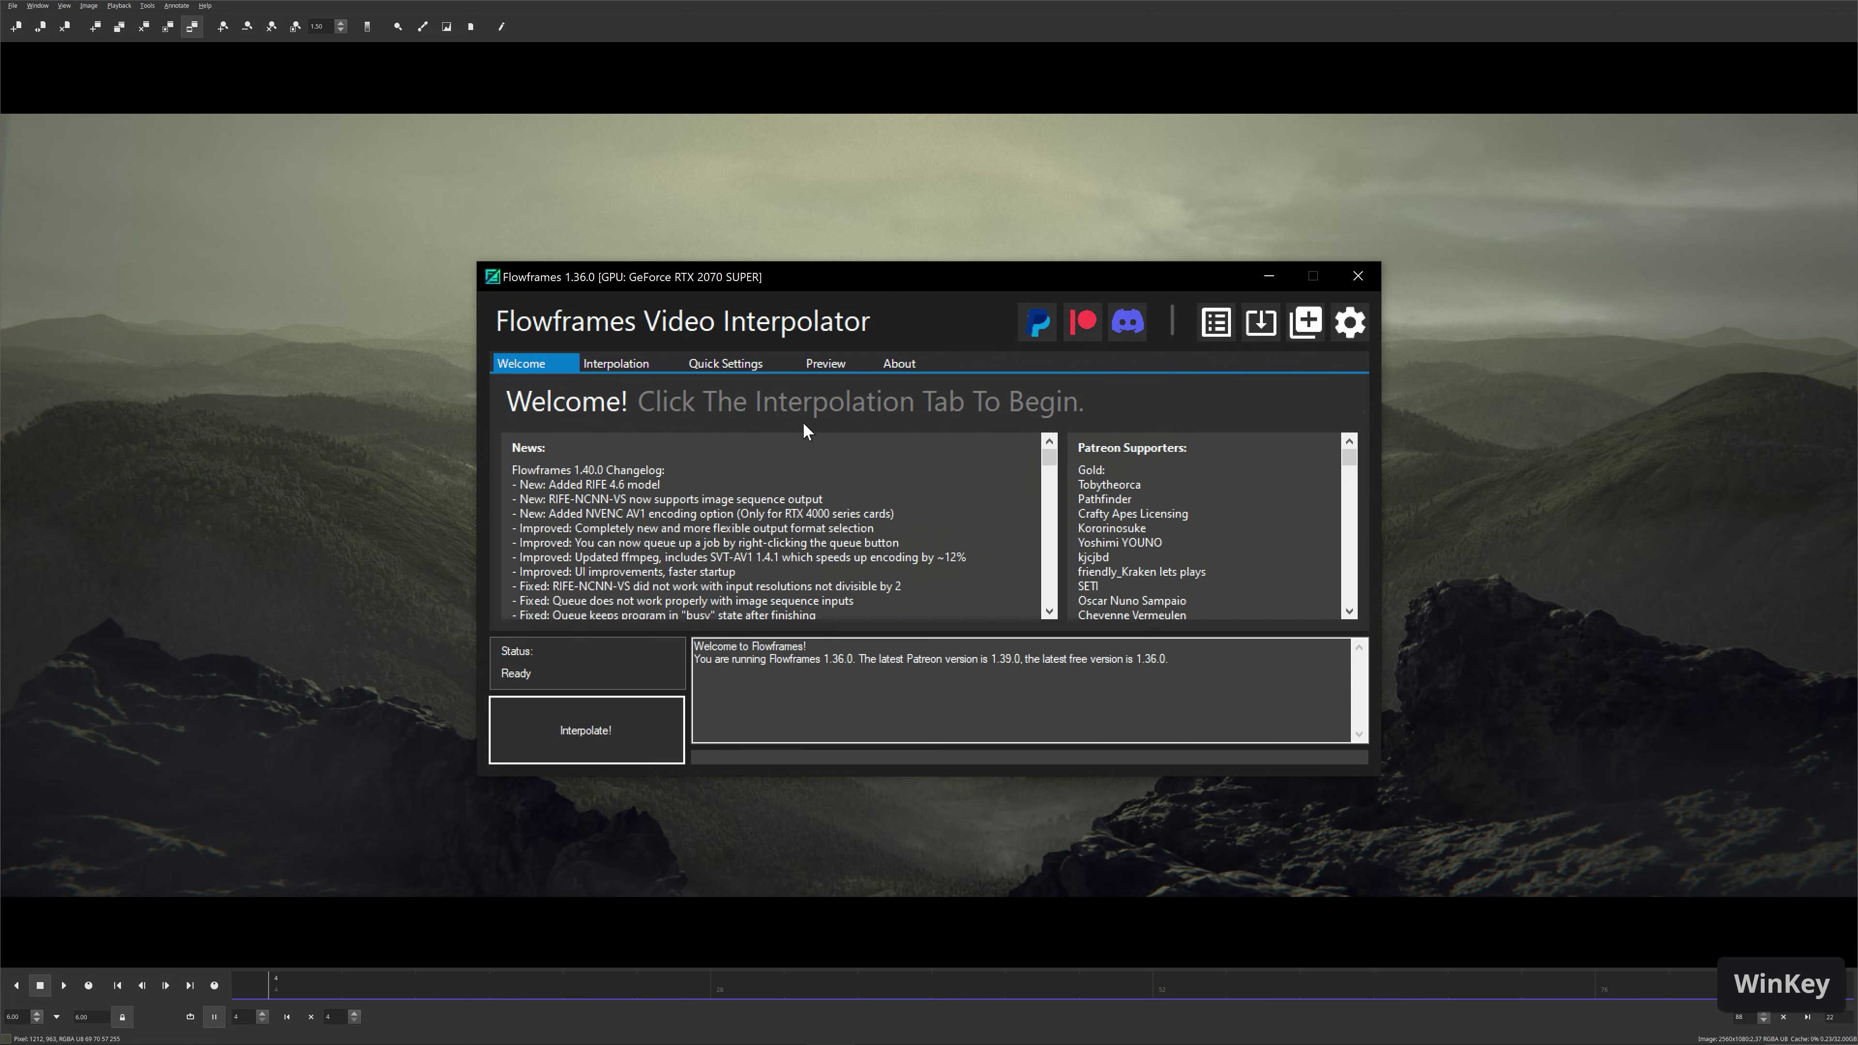
# Select the rendered frames folder as the Flowframes interpolation input.
pyautogui.click(645, 369)
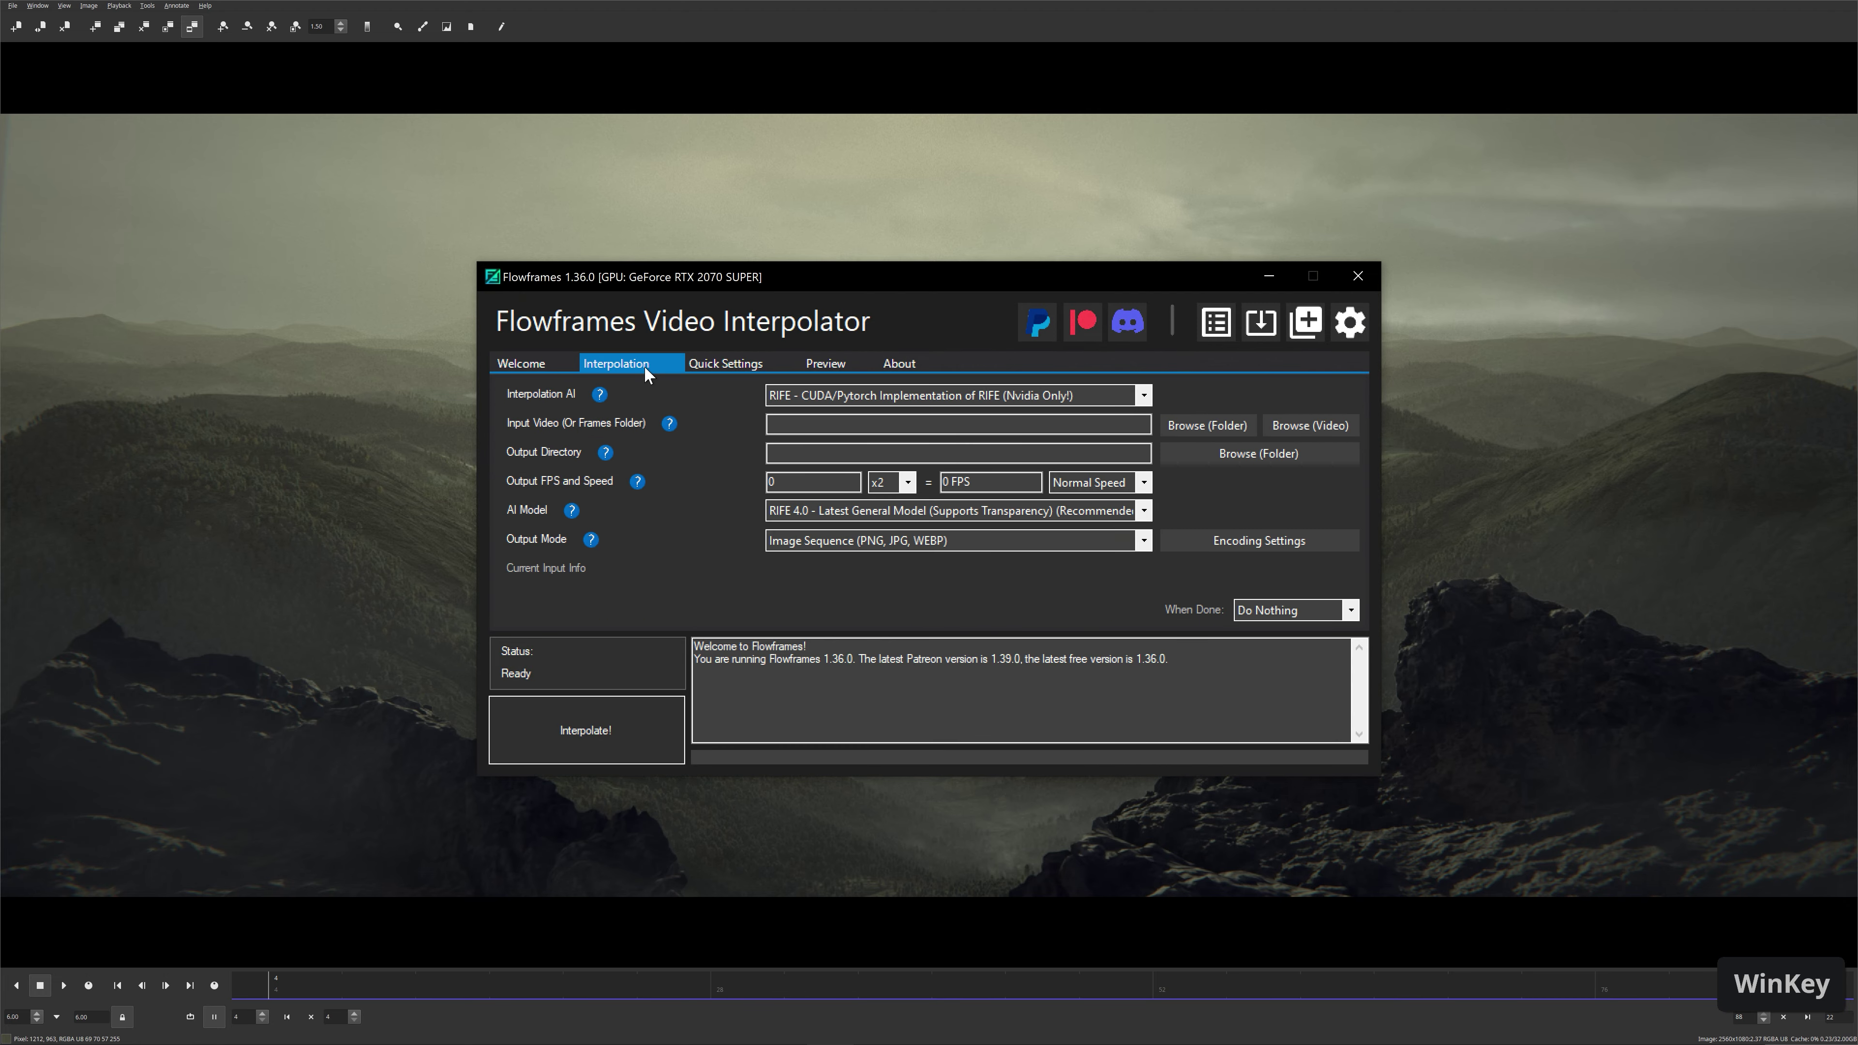
pyautogui.click(1207, 426)
pyautogui.click(1465, 955)
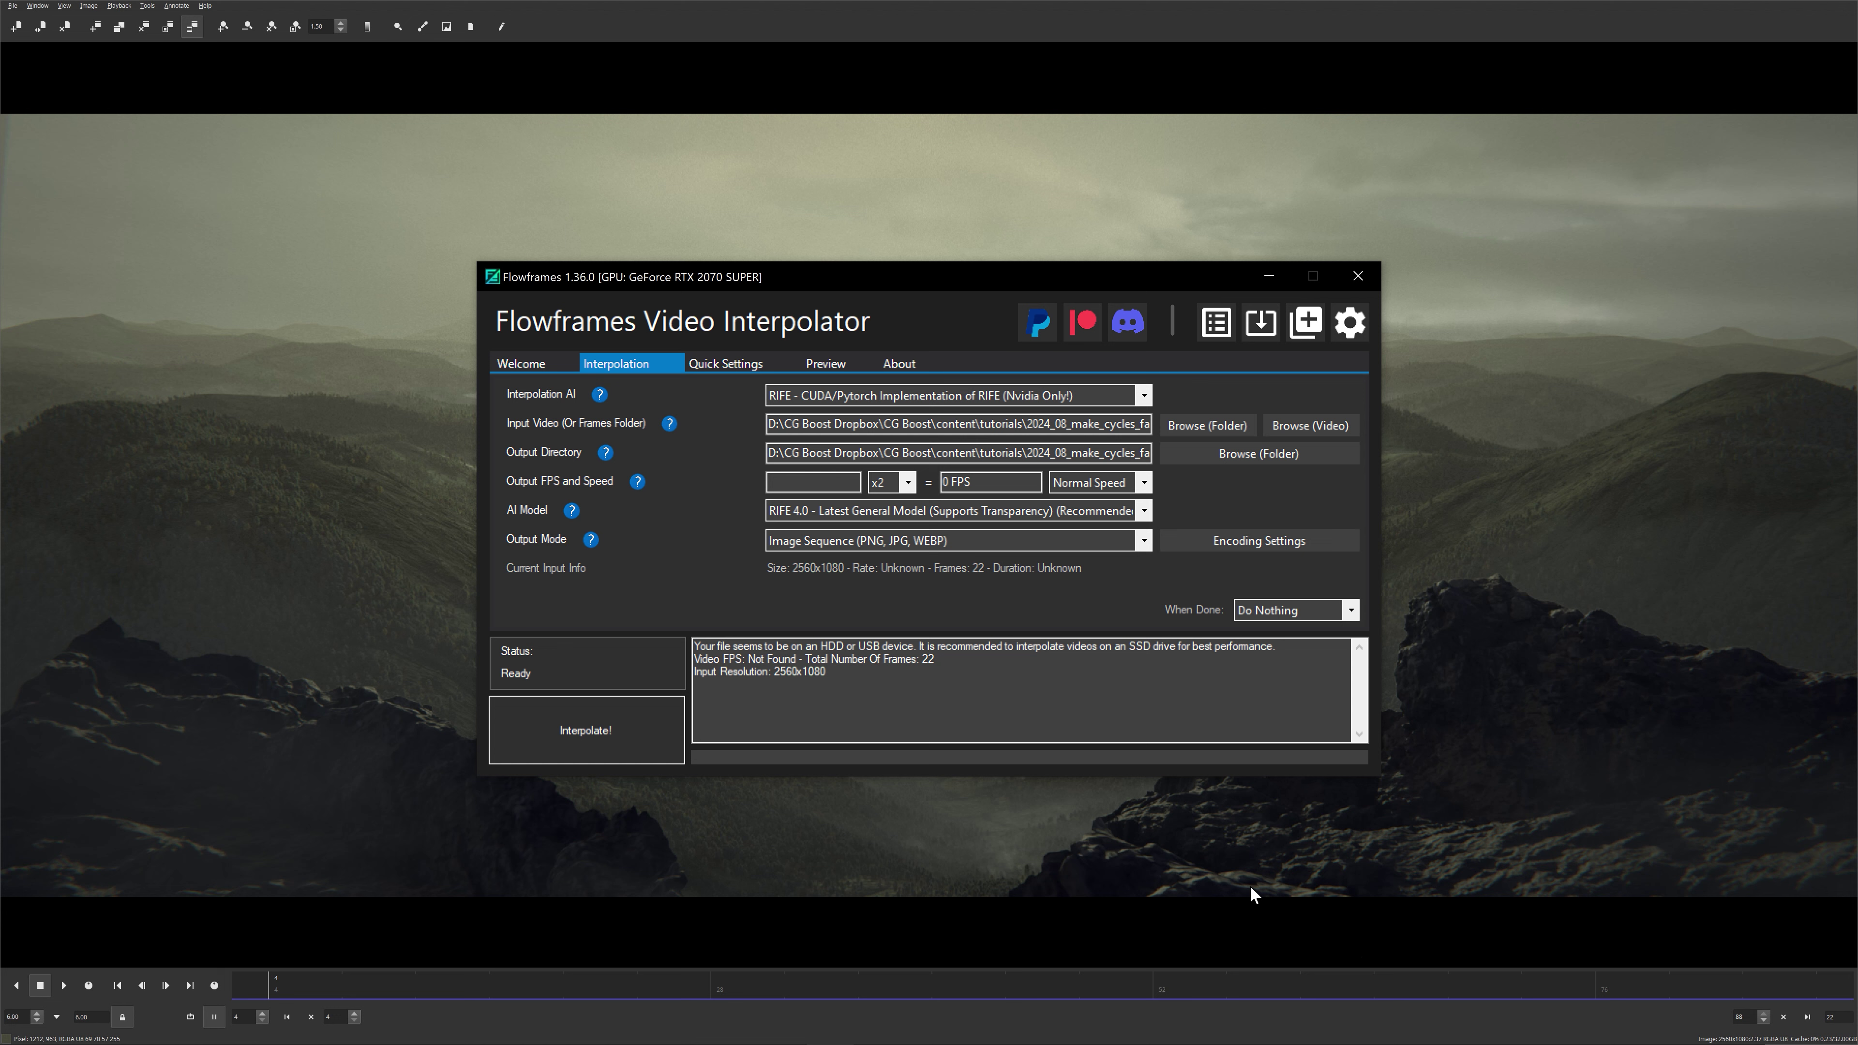
# Set the frame rate to 6 fps, multiply by x10 to 60 fps, and start interpolating.
pyautogui.click(827, 481)
pyautogui.write('6')
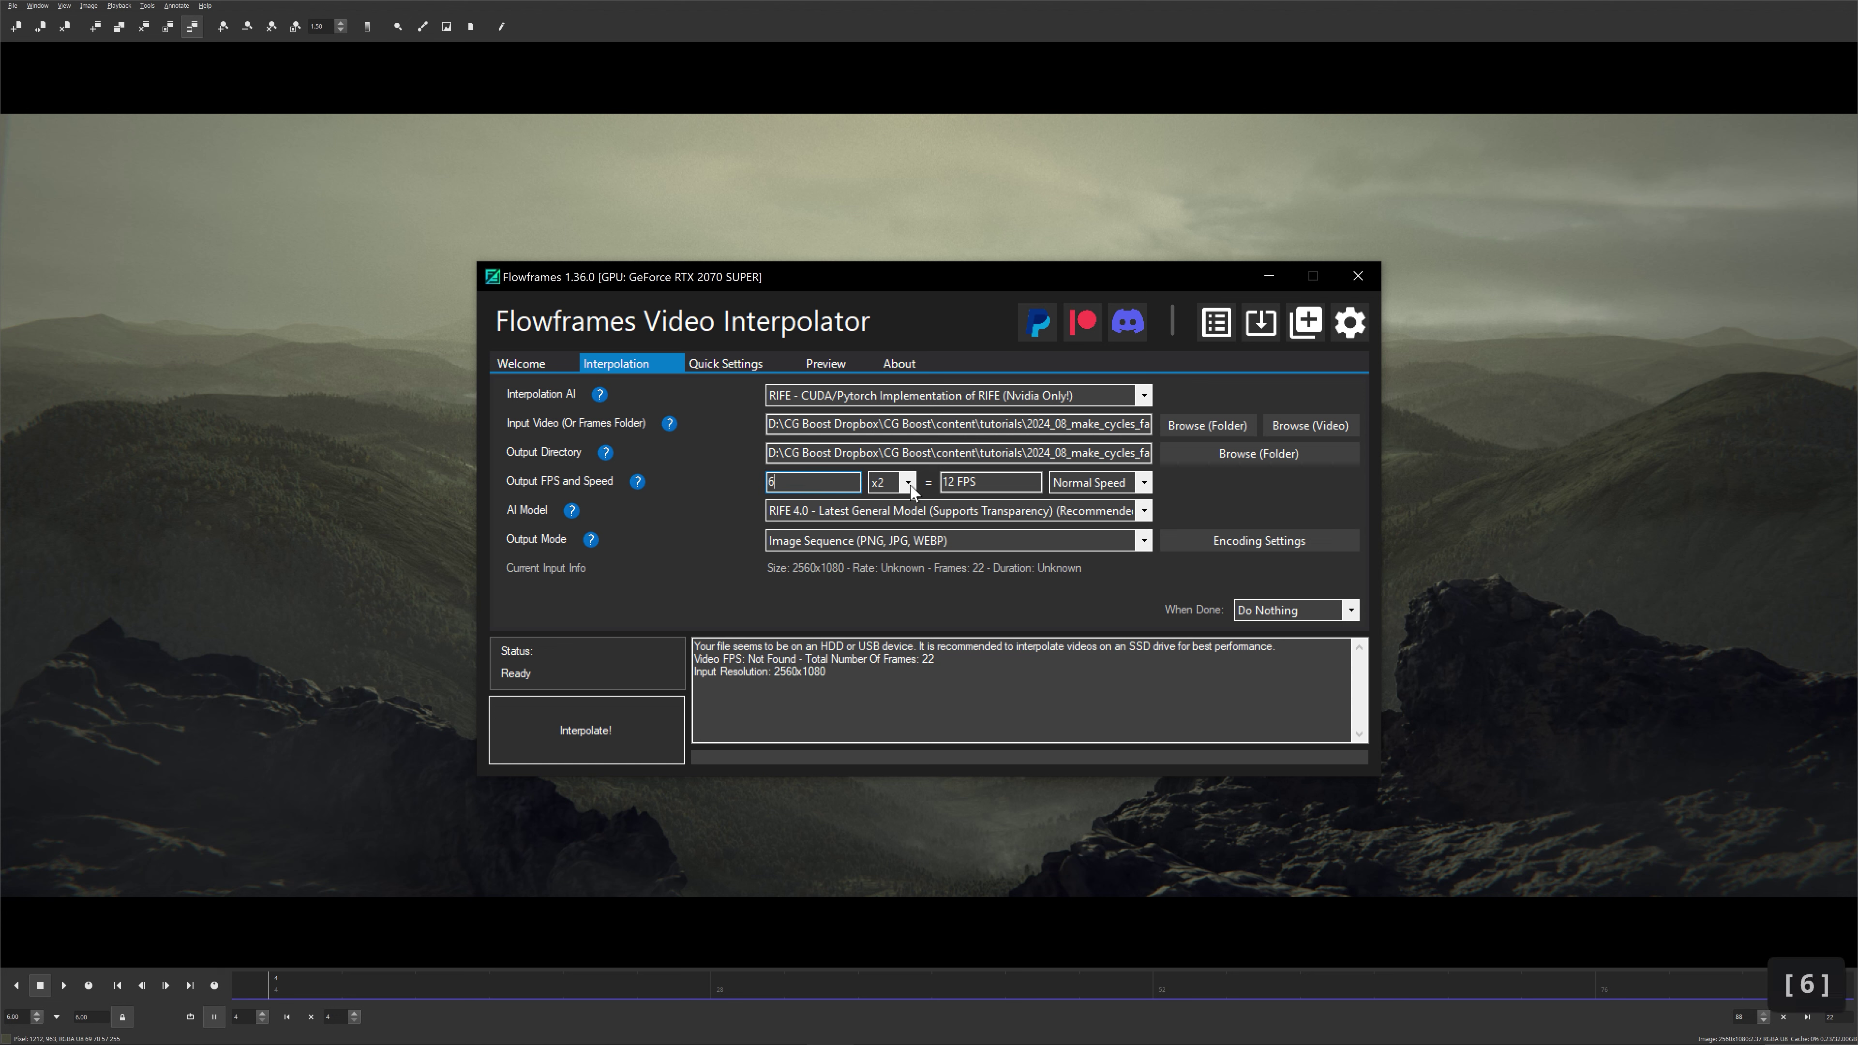
pyautogui.click(908, 483)
pyautogui.click(890, 618)
pyautogui.click(645, 723)
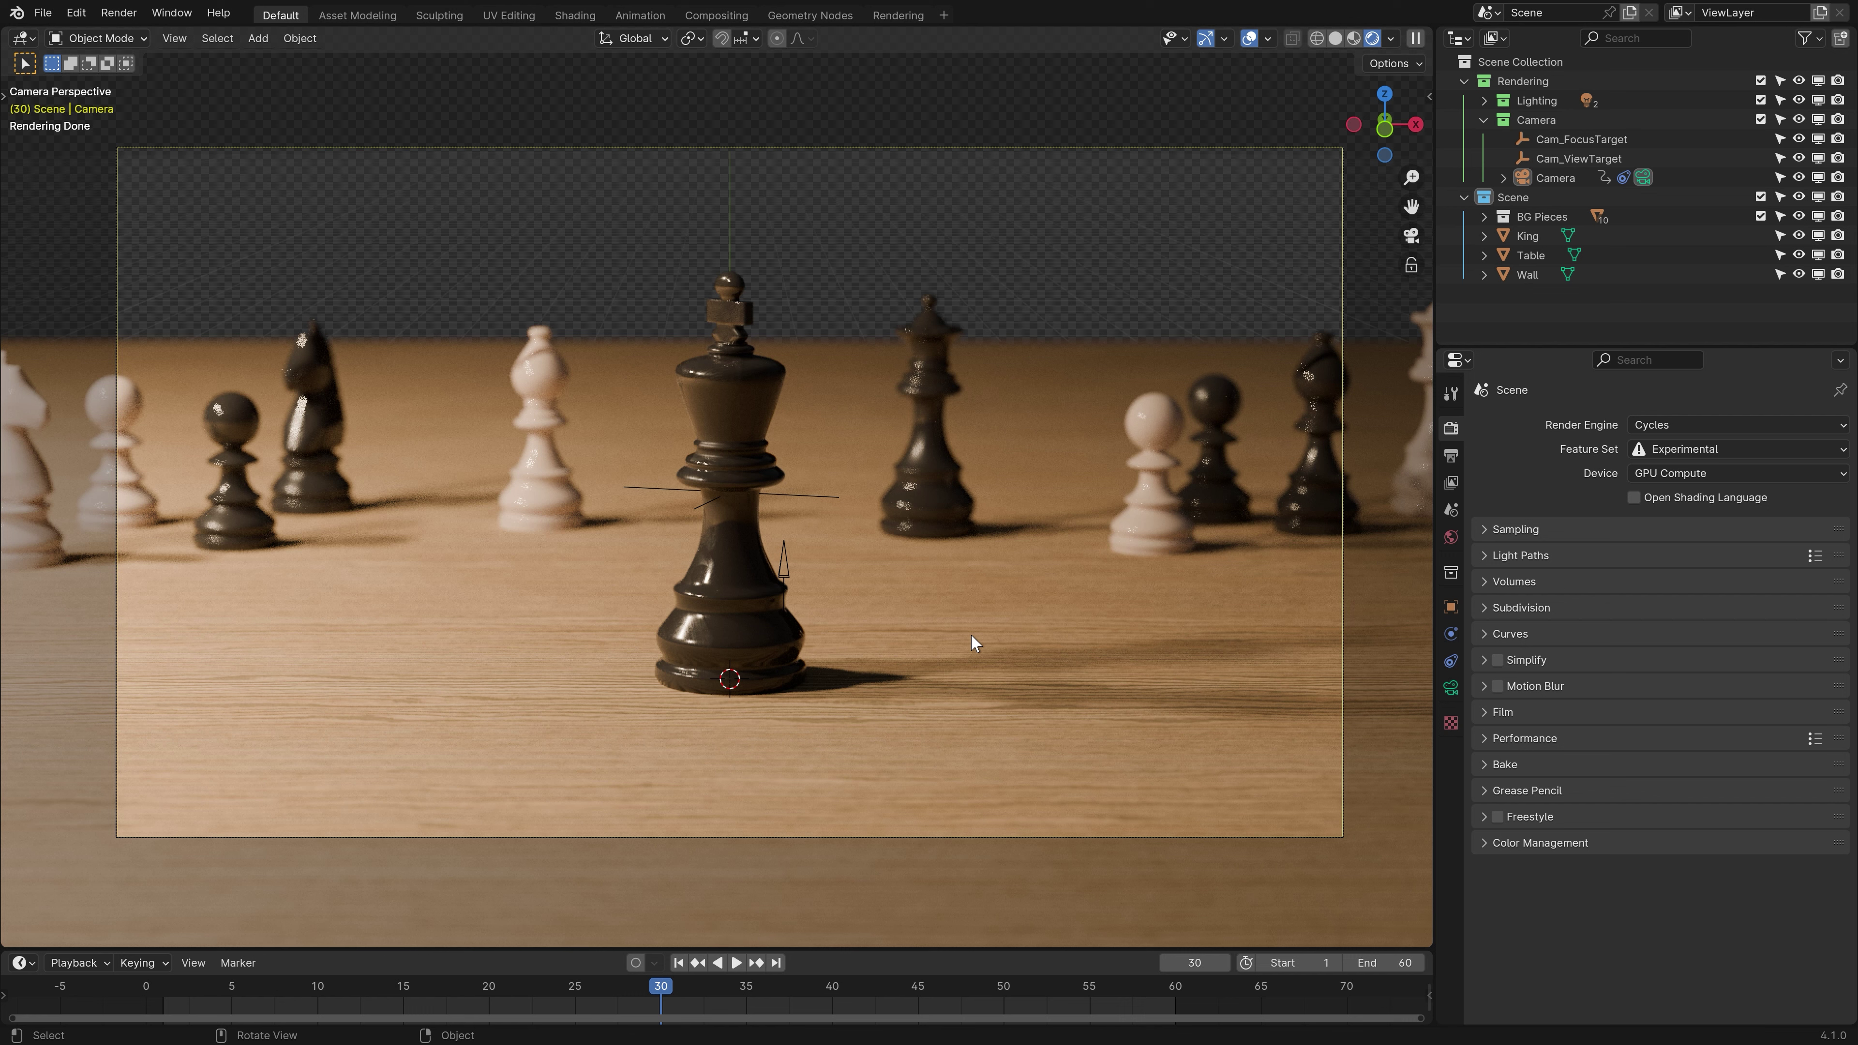
# Enable the Diffuse and Glossy Direct, Indirect and Color light passes in View Layer Properties.
pyautogui.click(1452, 483)
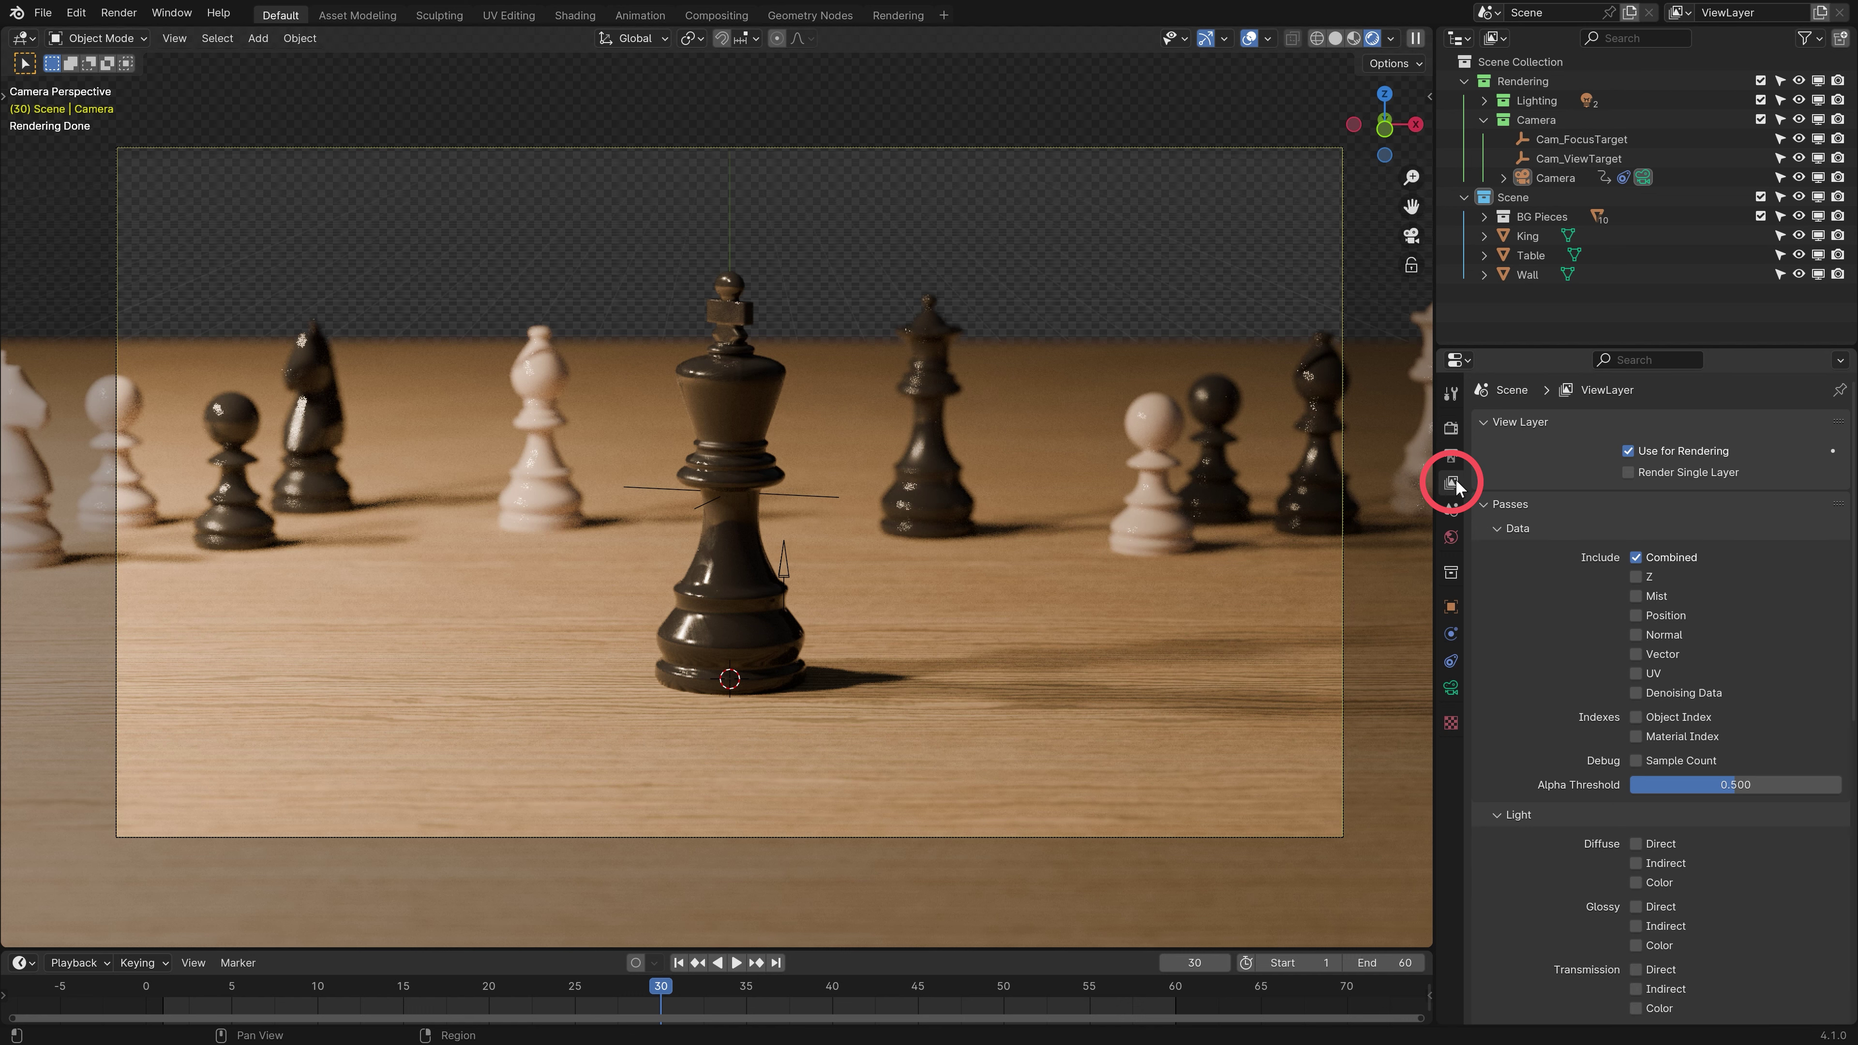
pyautogui.scroll(-8, 1529, 590)
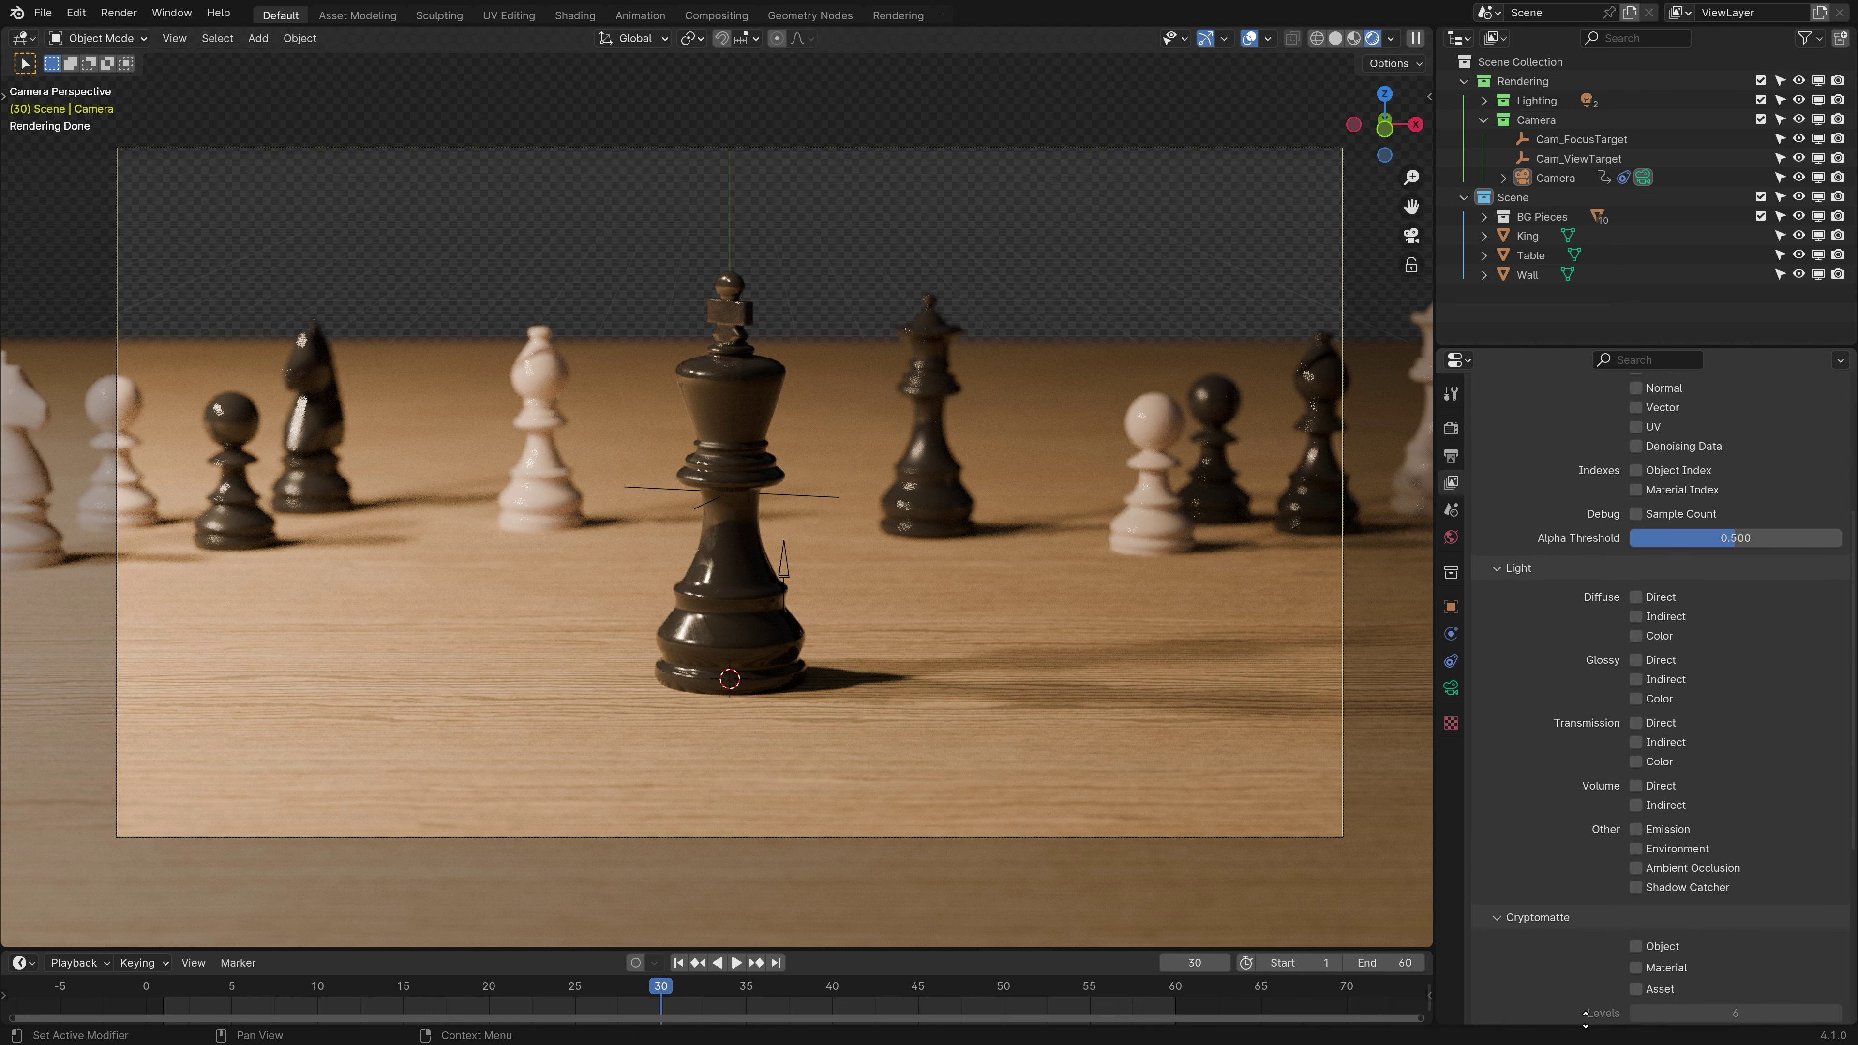
pyautogui.scroll(-1, 1530, 590)
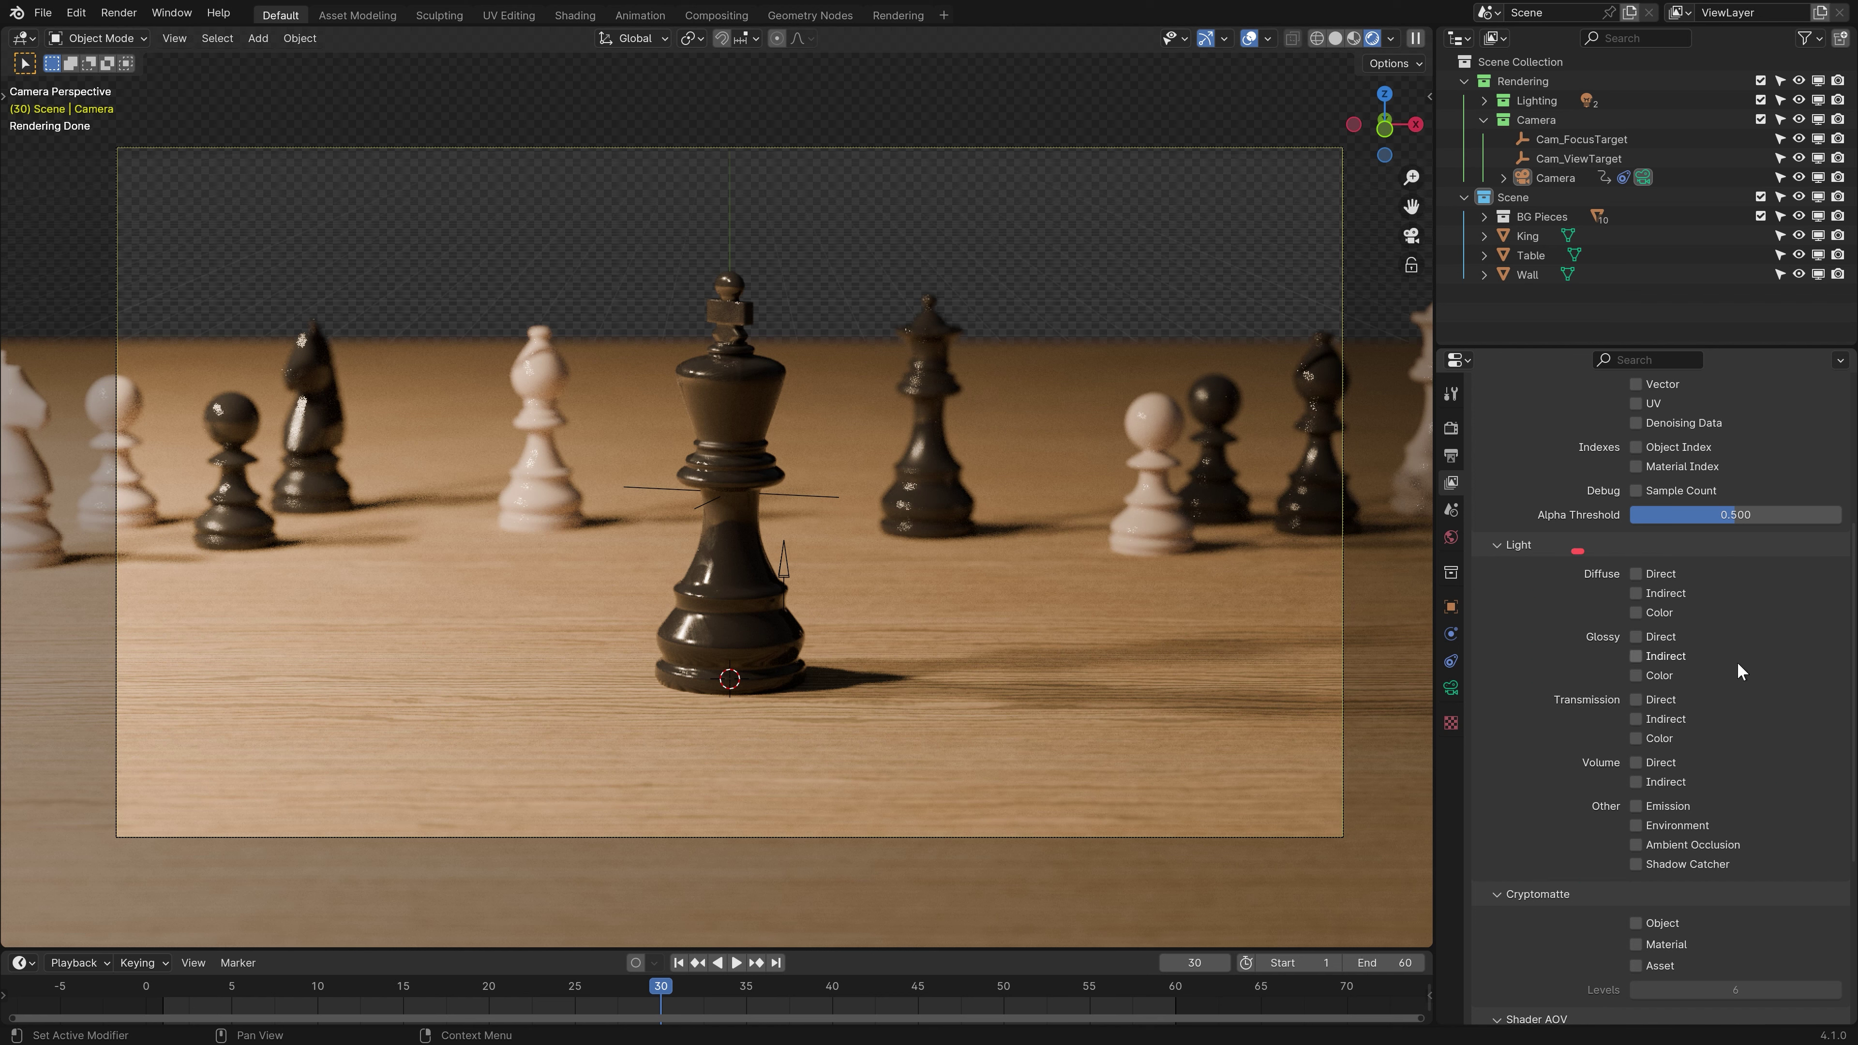
pyautogui.click(1636, 574)
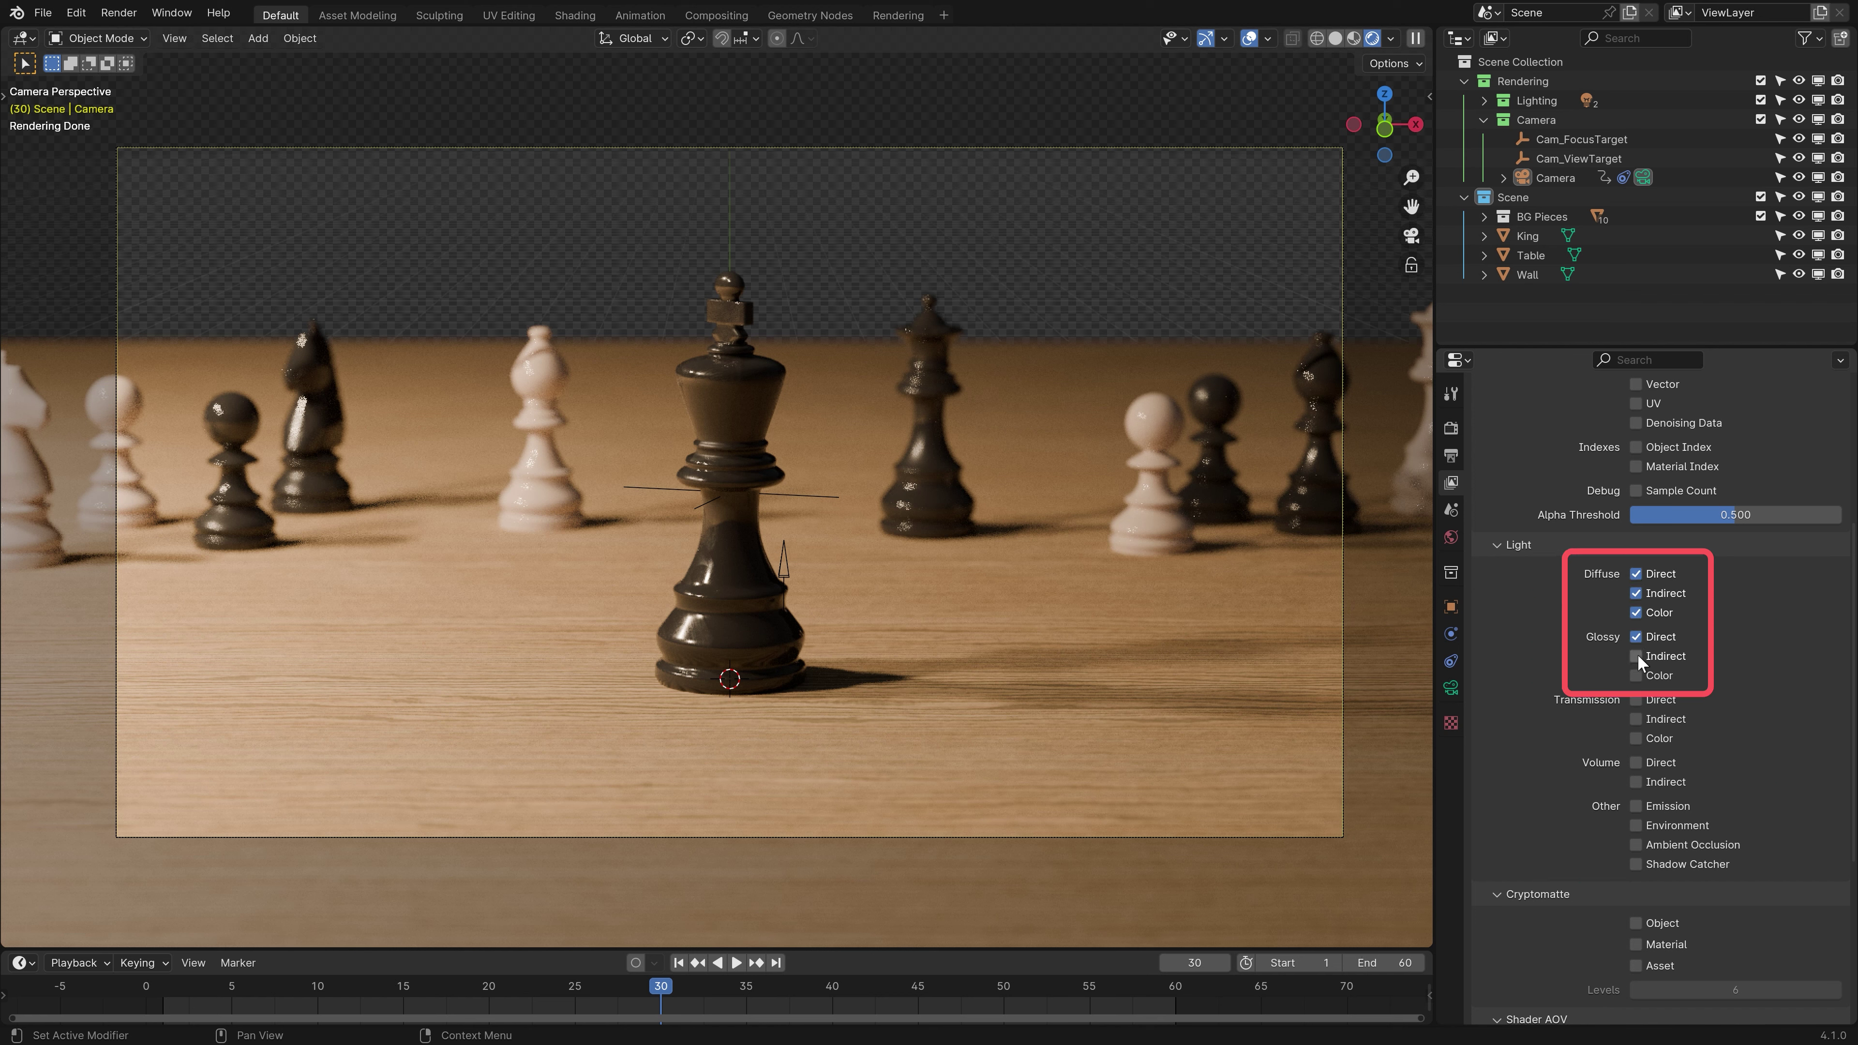
pyautogui.moveTo(1638, 654); pyautogui.dragTo(1636, 676)
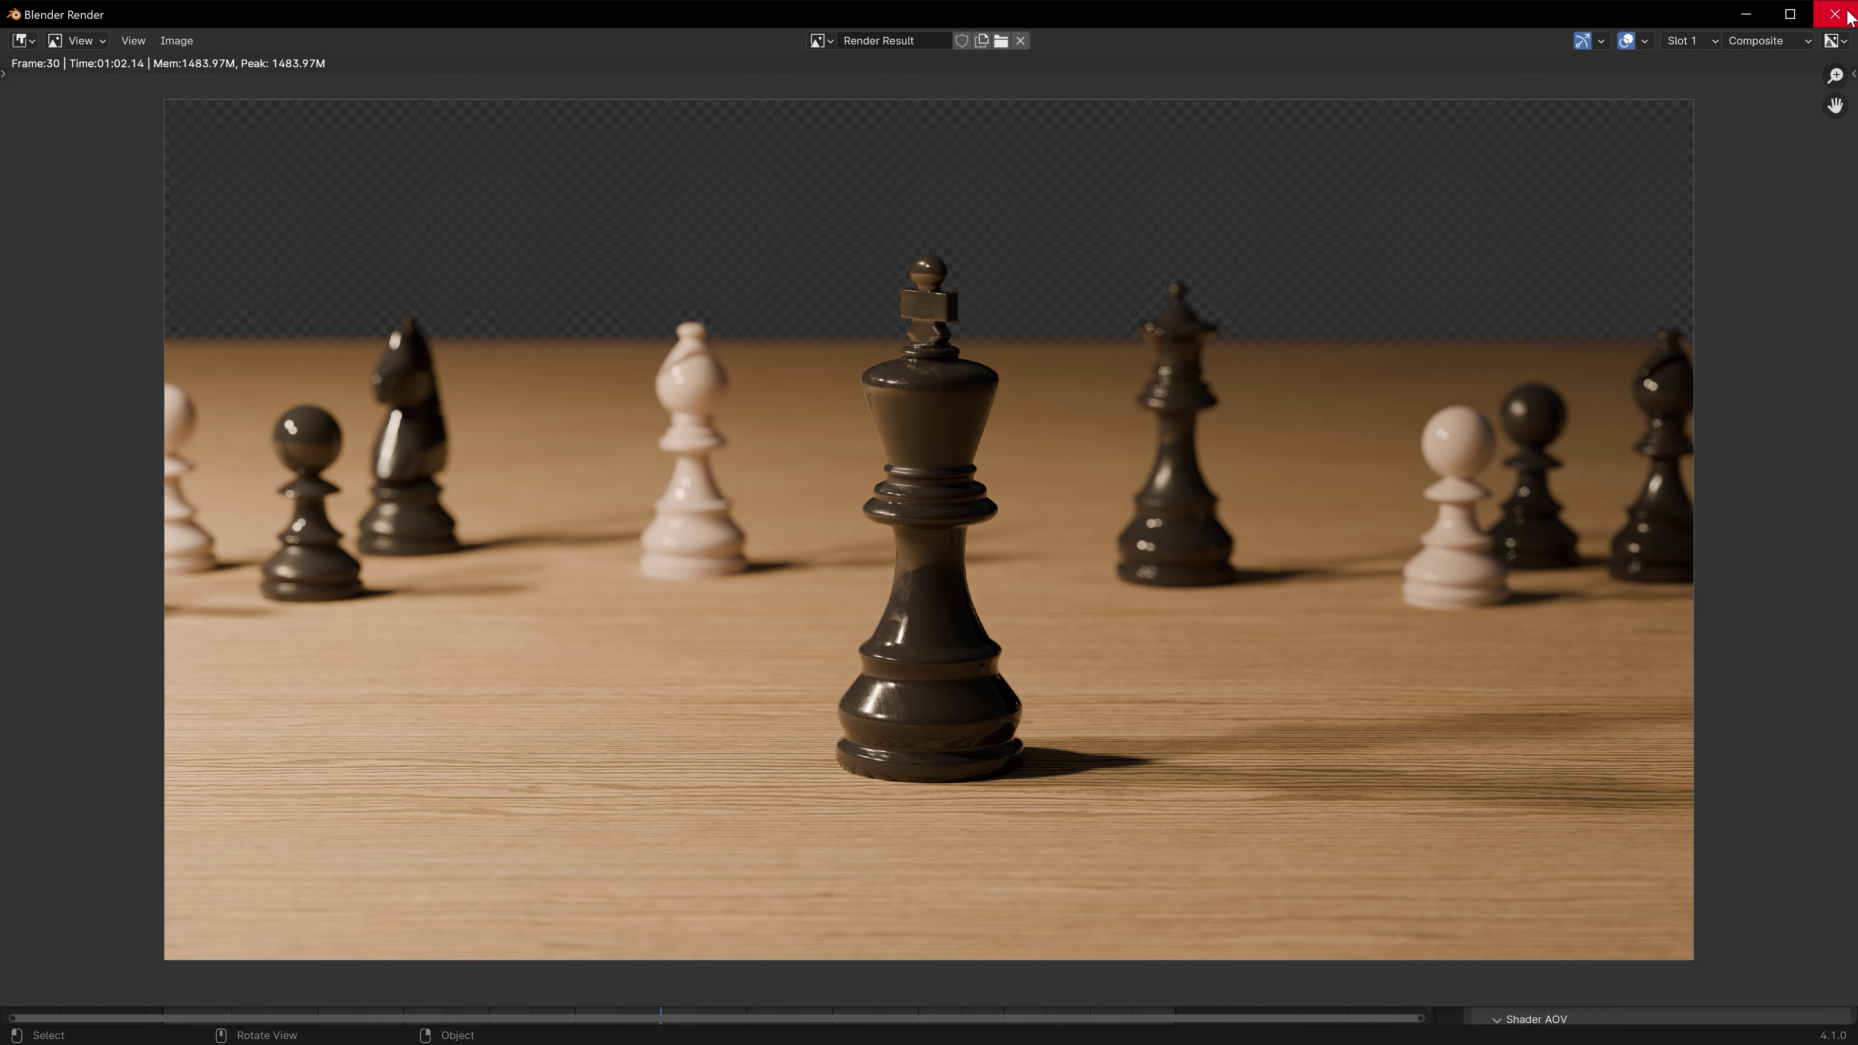
# In Compositing, preview the diffuse passes and add Diffuse Direct and Indirect with an Add node.
pyautogui.click(1835, 15)
pyautogui.click(725, 17)
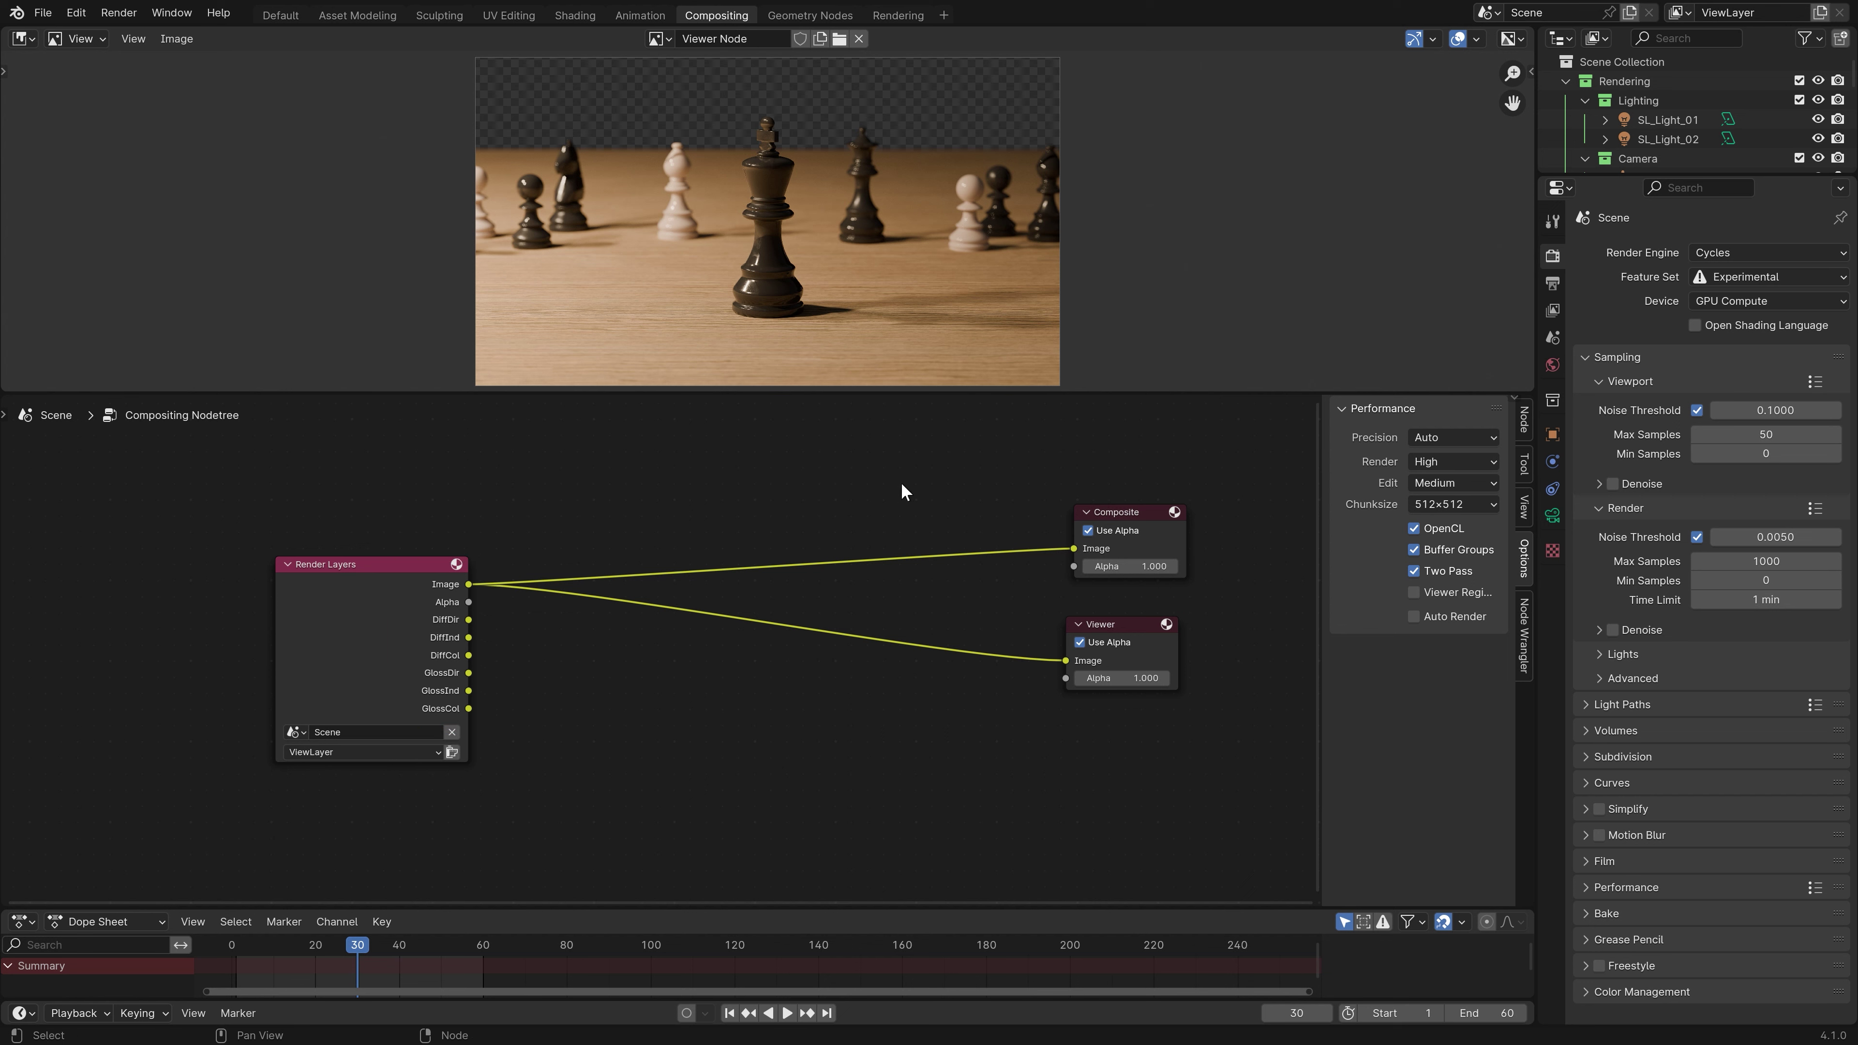
pyautogui.keyDown('ctrl'); pyautogui.keyDown('shift'); pyautogui.click(459, 582); pyautogui.keyUp('shift'); pyautogui.keyUp('ctrl')
pyautogui.keyDown('ctrl'); pyautogui.keyDown('shift'); pyautogui.click(474, 648); pyautogui.keyUp('shift'); pyautogui.keyUp('ctrl')
pyautogui.keyDown('ctrl'); pyautogui.keyDown('shift'); pyautogui.click(475, 663); pyautogui.keyUp('shift'); pyautogui.keyUp('ctrl')
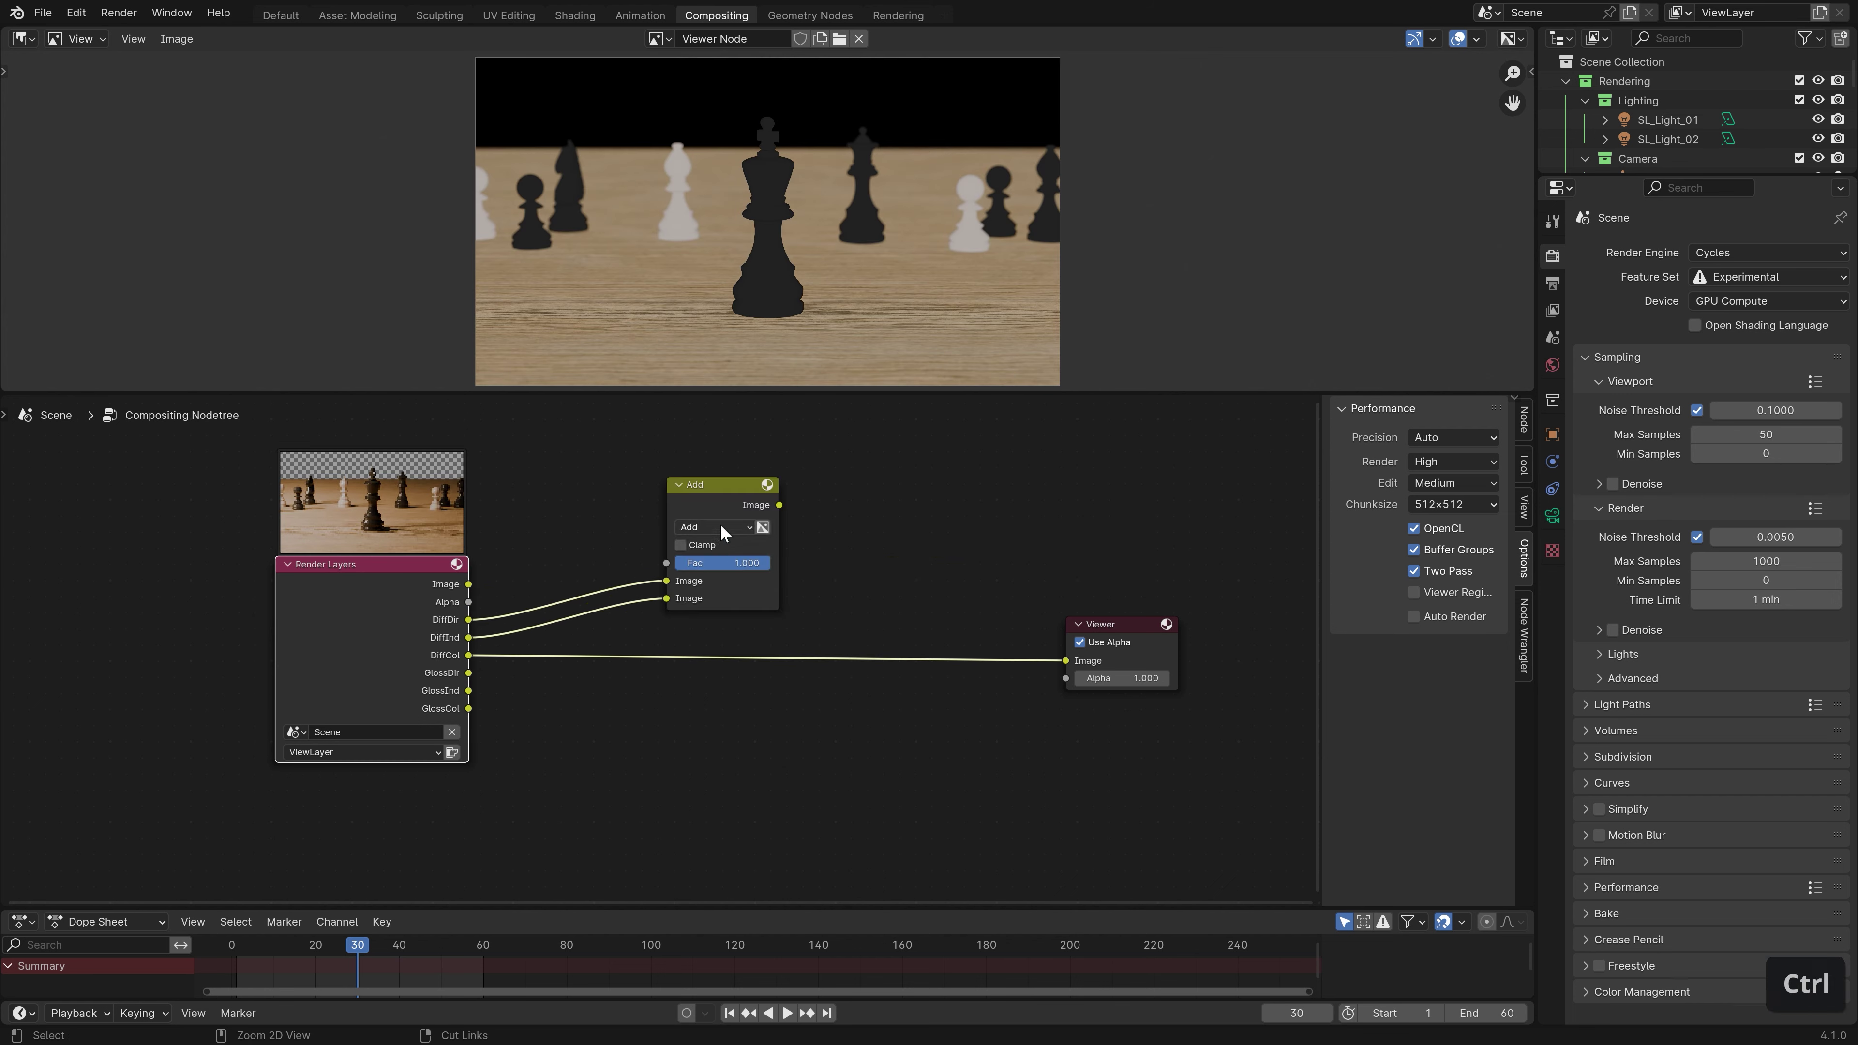
pyautogui.keyDown('ctrl'); pyautogui.keyDown('shift'); pyautogui.click(733, 504); pyautogui.keyUp('shift'); pyautogui.keyUp('ctrl')
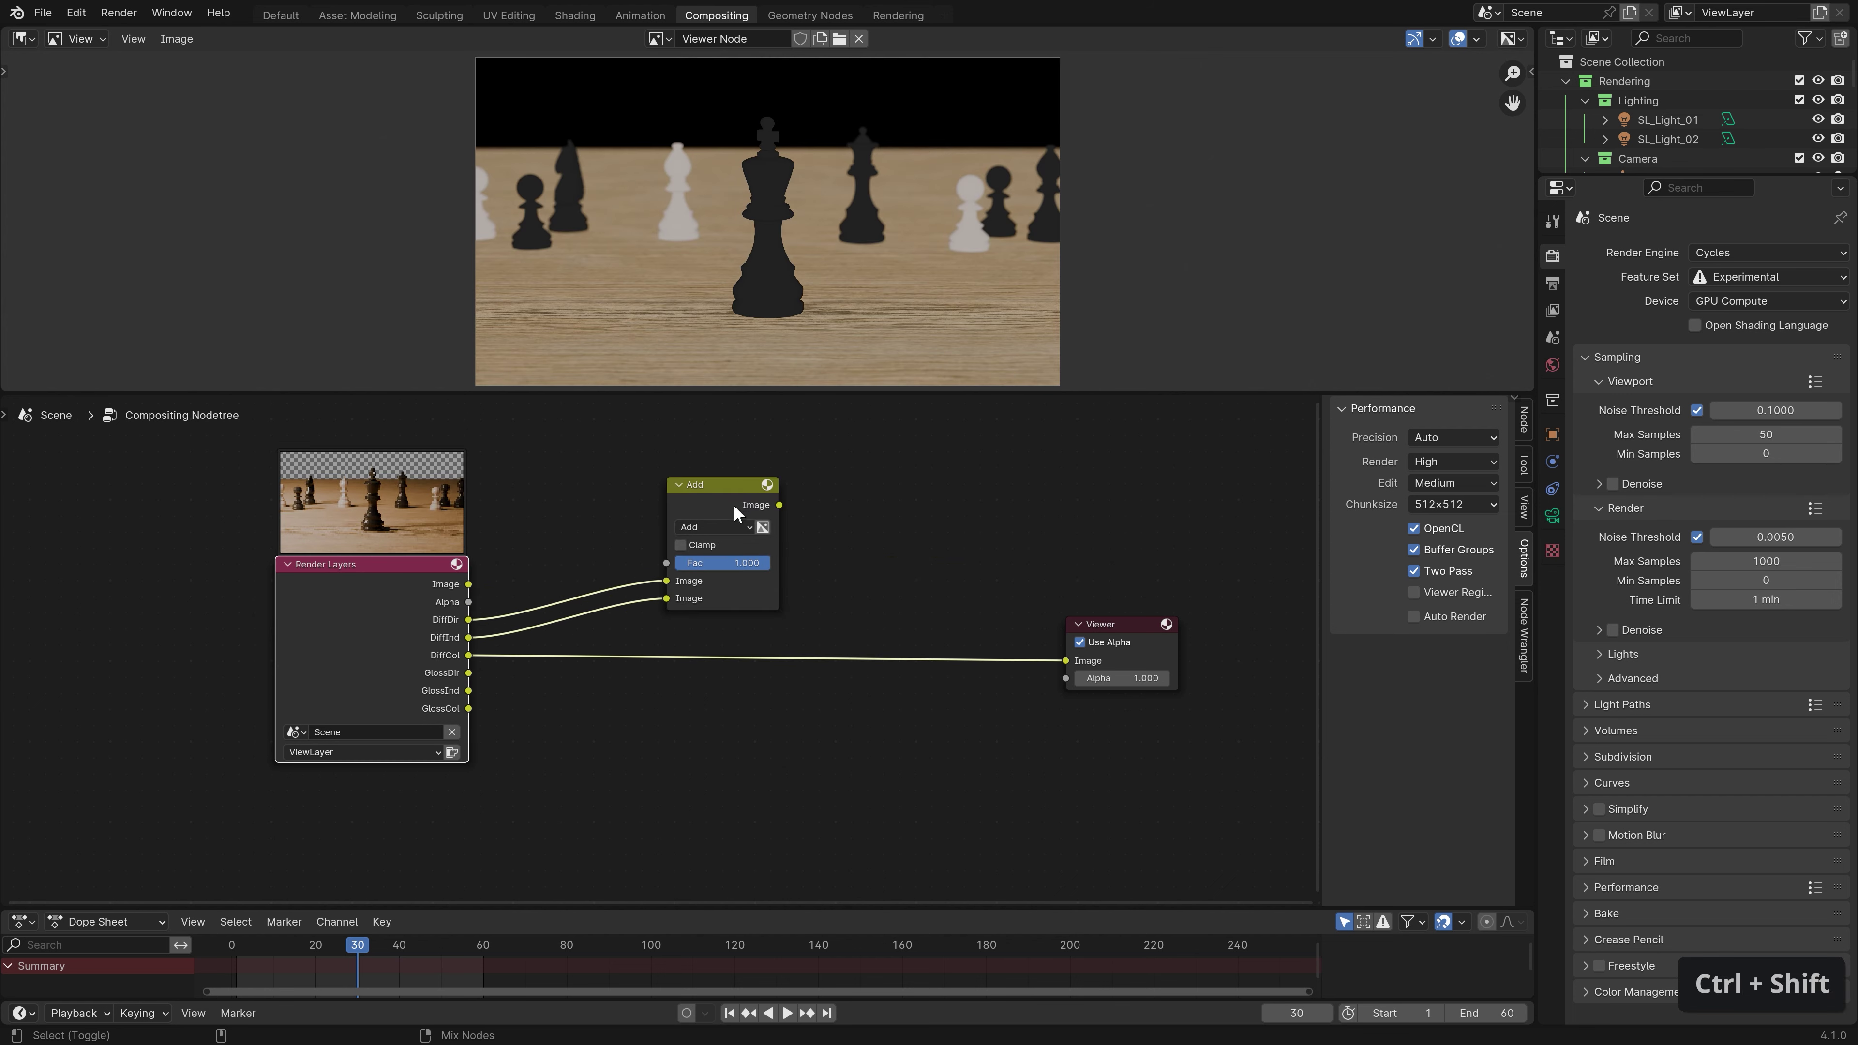
pyautogui.moveTo(742, 494); pyautogui.dragTo(652, 530)
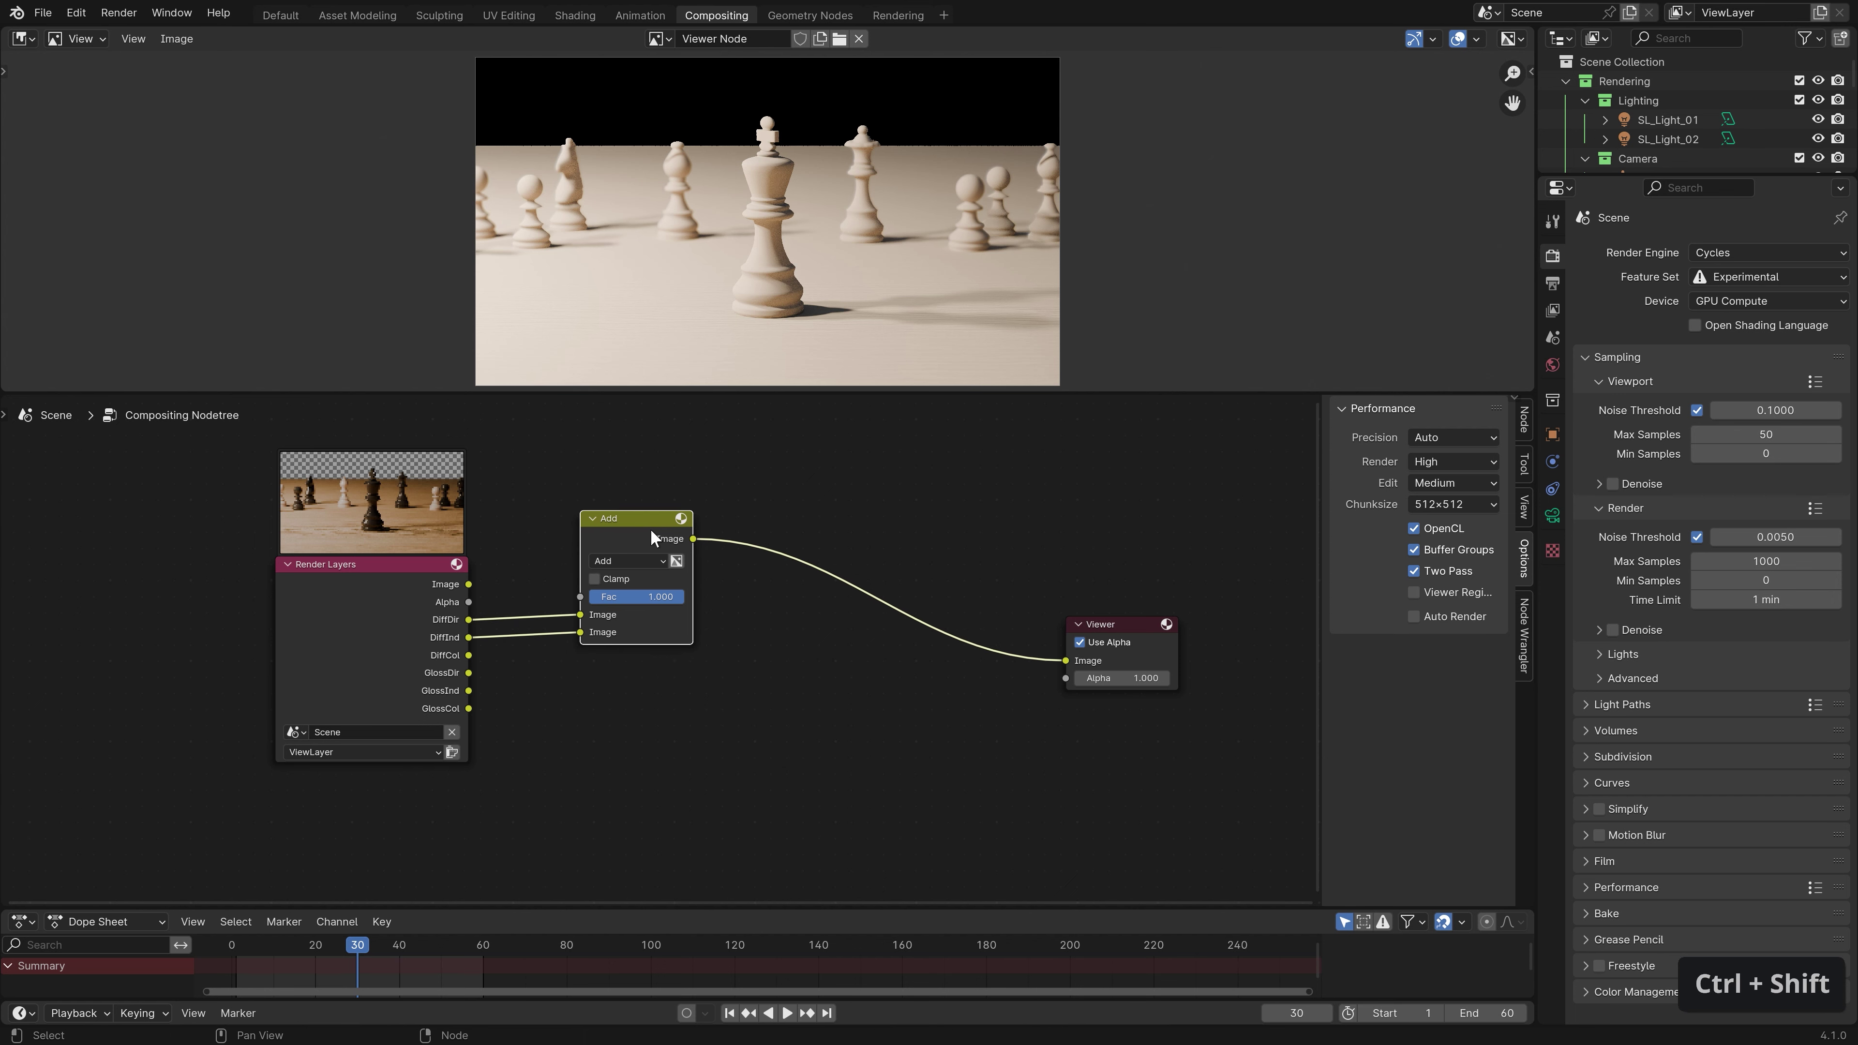
# Duplicate the Add node as a Multiply and multiply the diffuse light by DiffCol.
pyautogui.hotkey('shift', 'd')
pyautogui.click(880, 590)
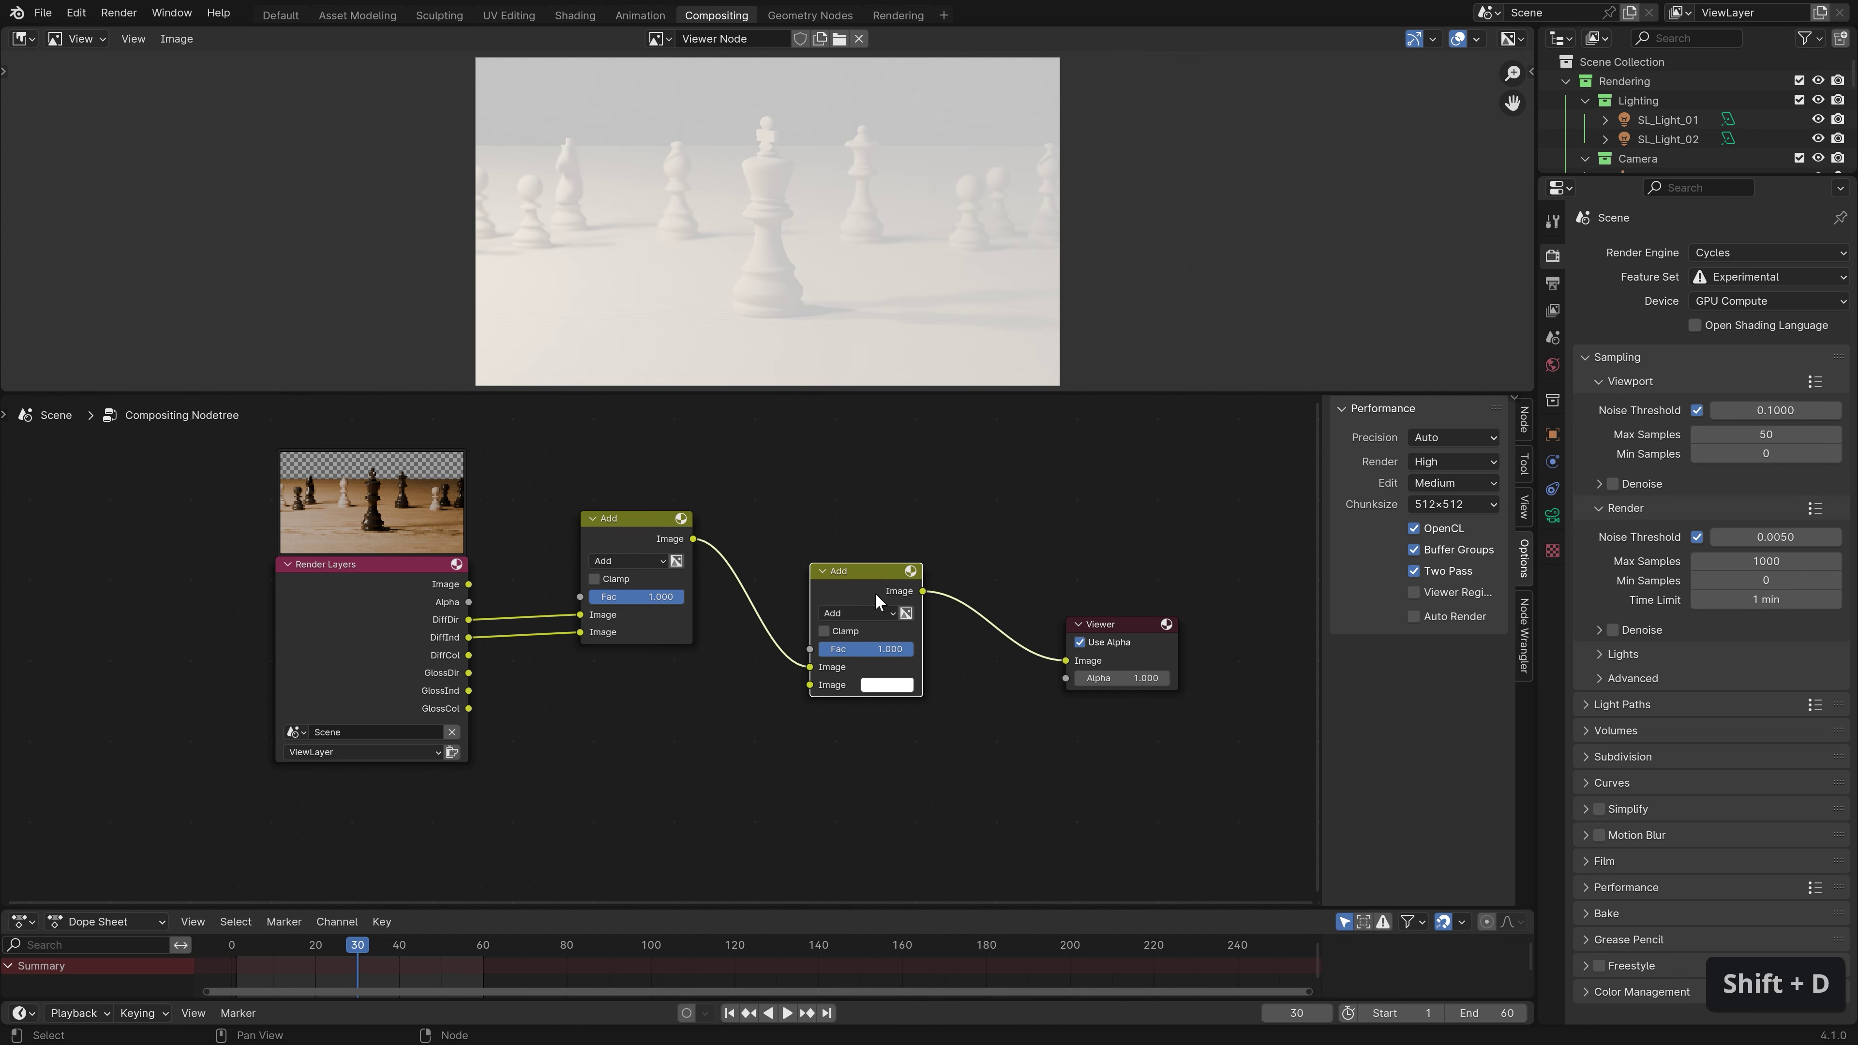
pyautogui.click(857, 612)
pyautogui.click(849, 696)
pyautogui.moveTo(469, 655); pyautogui.dragTo(805, 682)
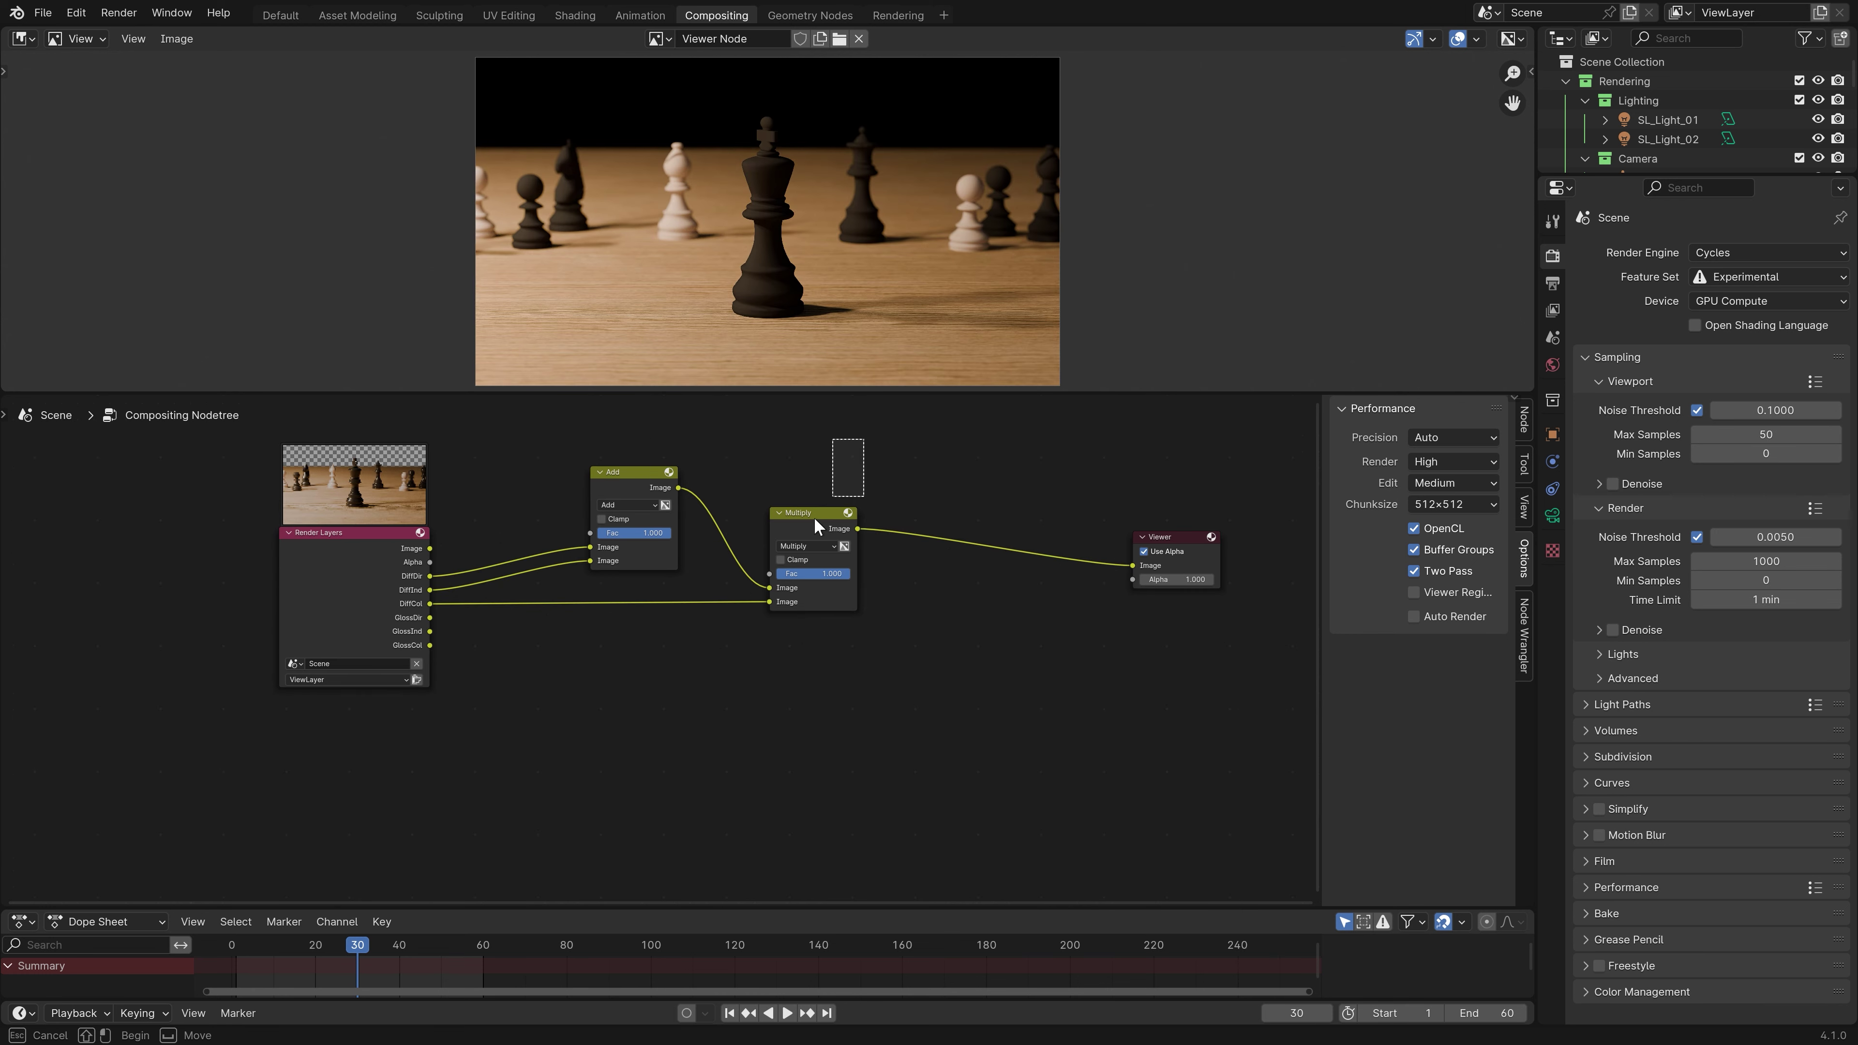
# Duplicate the Add/Multiply pair below and feed GlossDir and GlossInd into it.
pyautogui.hotkey('shift', 'd')
pyautogui.click(635, 818)
pyautogui.moveTo(433, 624); pyautogui.dragTo(769, 764)
# Multiply the glossy light by GlossCol and combine it with the diffuse result in the final Add.
pyautogui.keyDown('ctrl'); pyautogui.keyDown('shift'); pyautogui.click(824, 677); pyautogui.keyUp('shift'); pyautogui.keyUp('ctrl')
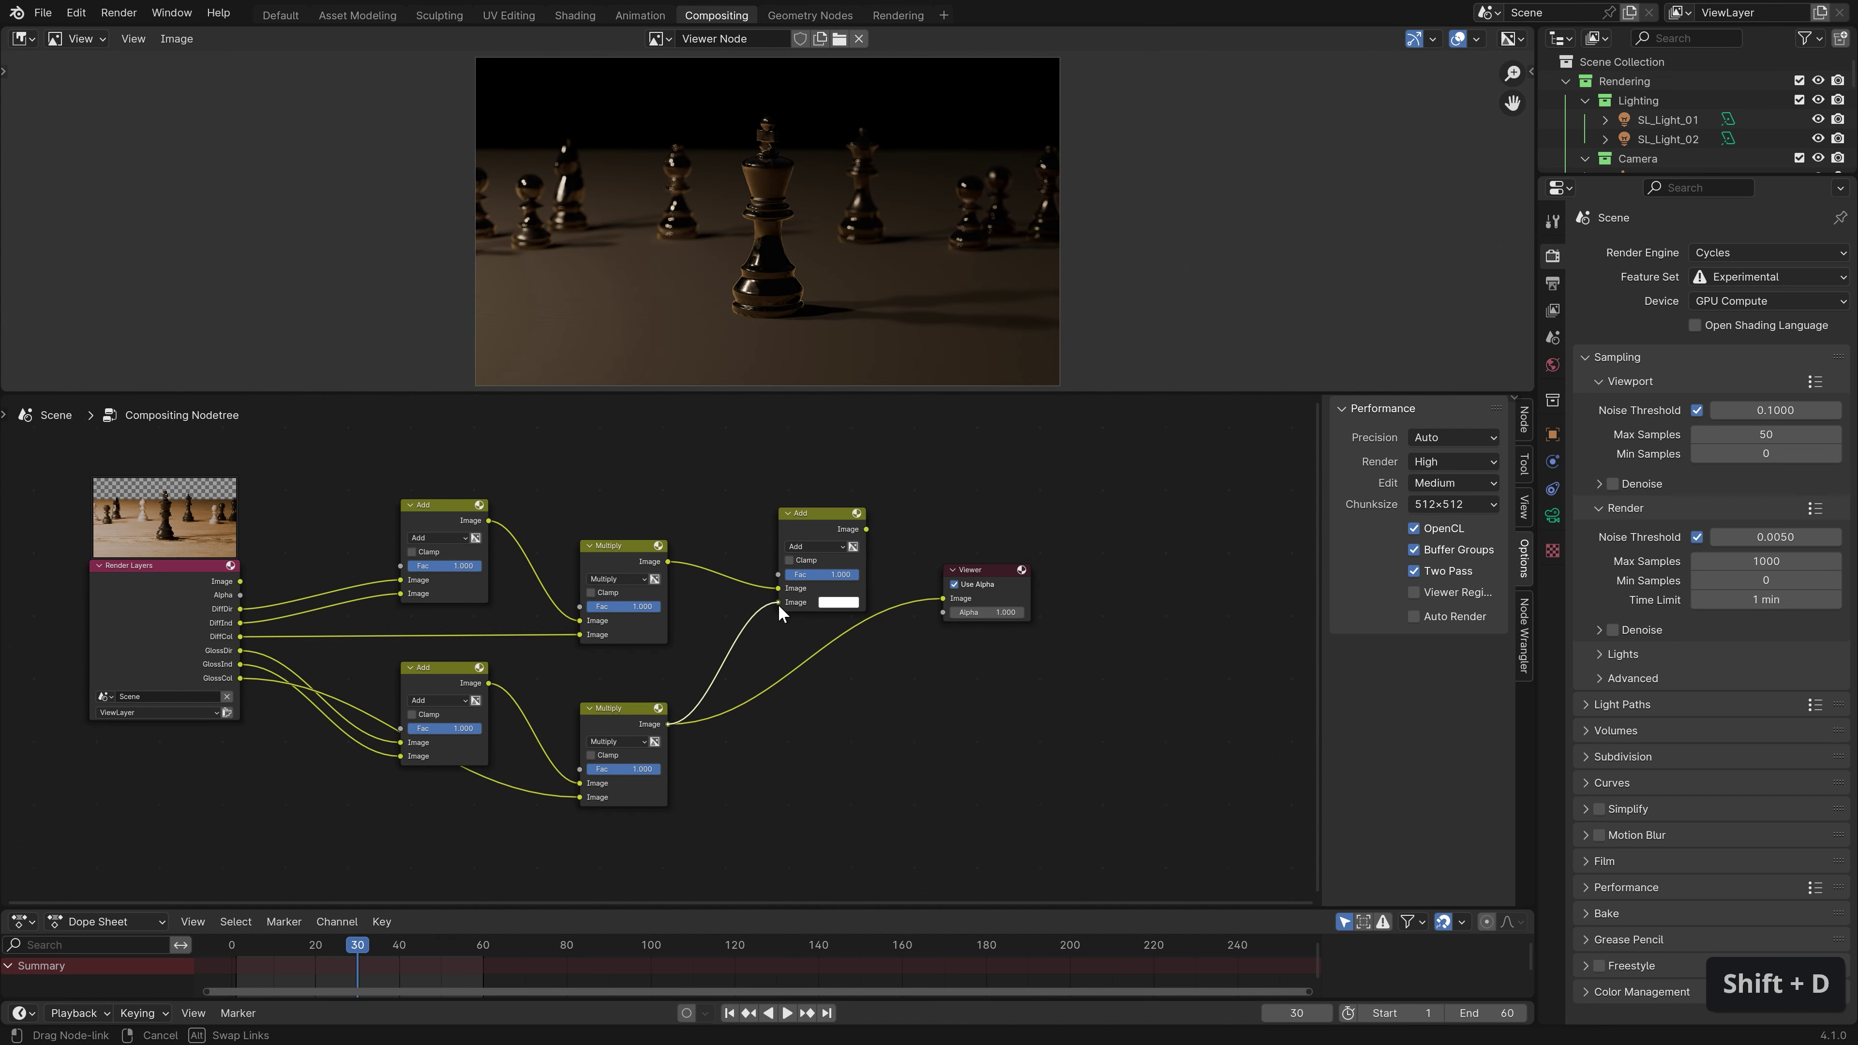
pyautogui.moveTo(784, 594); pyautogui.dragTo(780, 601)
pyautogui.keyDown('ctrl'); pyautogui.keyDown('shift'); pyautogui.click(832, 514); pyautogui.keyUp('shift'); pyautogui.keyUp('ctrl')
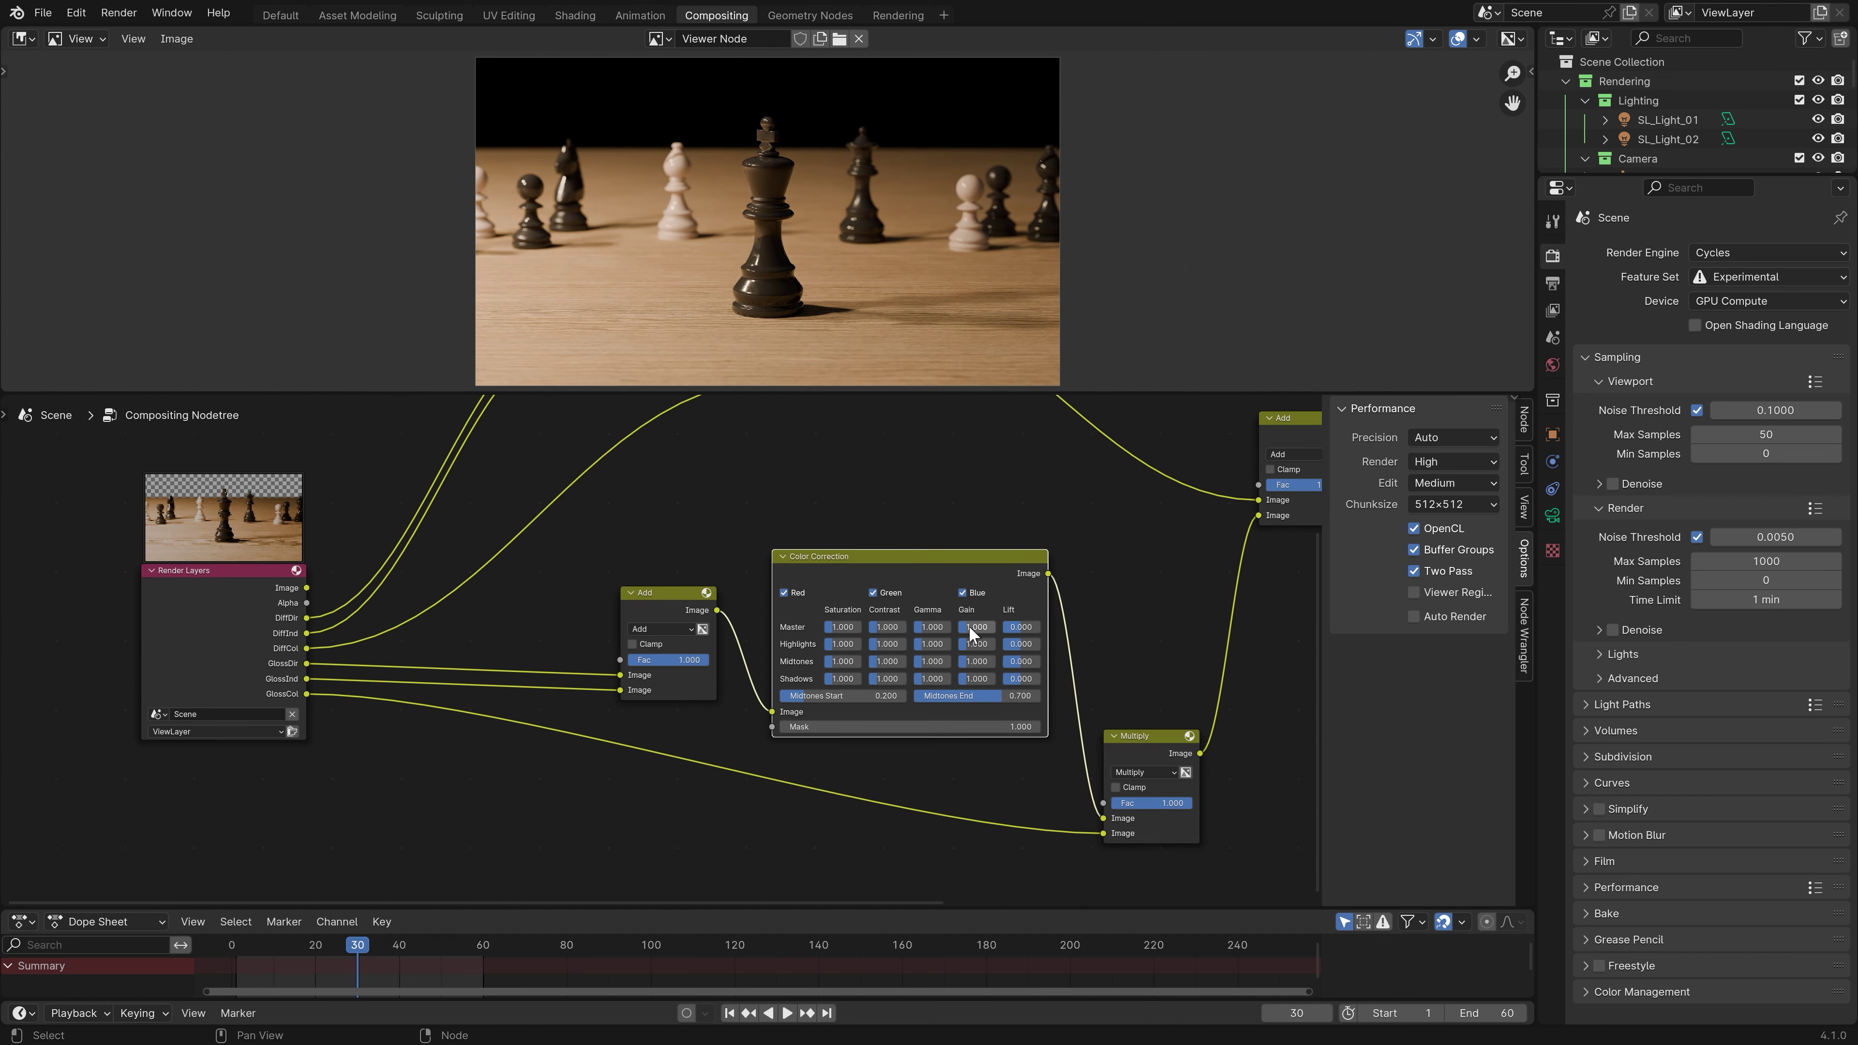
# Set the Color Correction Master Gain to 4 and Master Gamma to 0.8.
pyautogui.click(971, 627)
pyautogui.write('4')
pyautogui.press('Return')
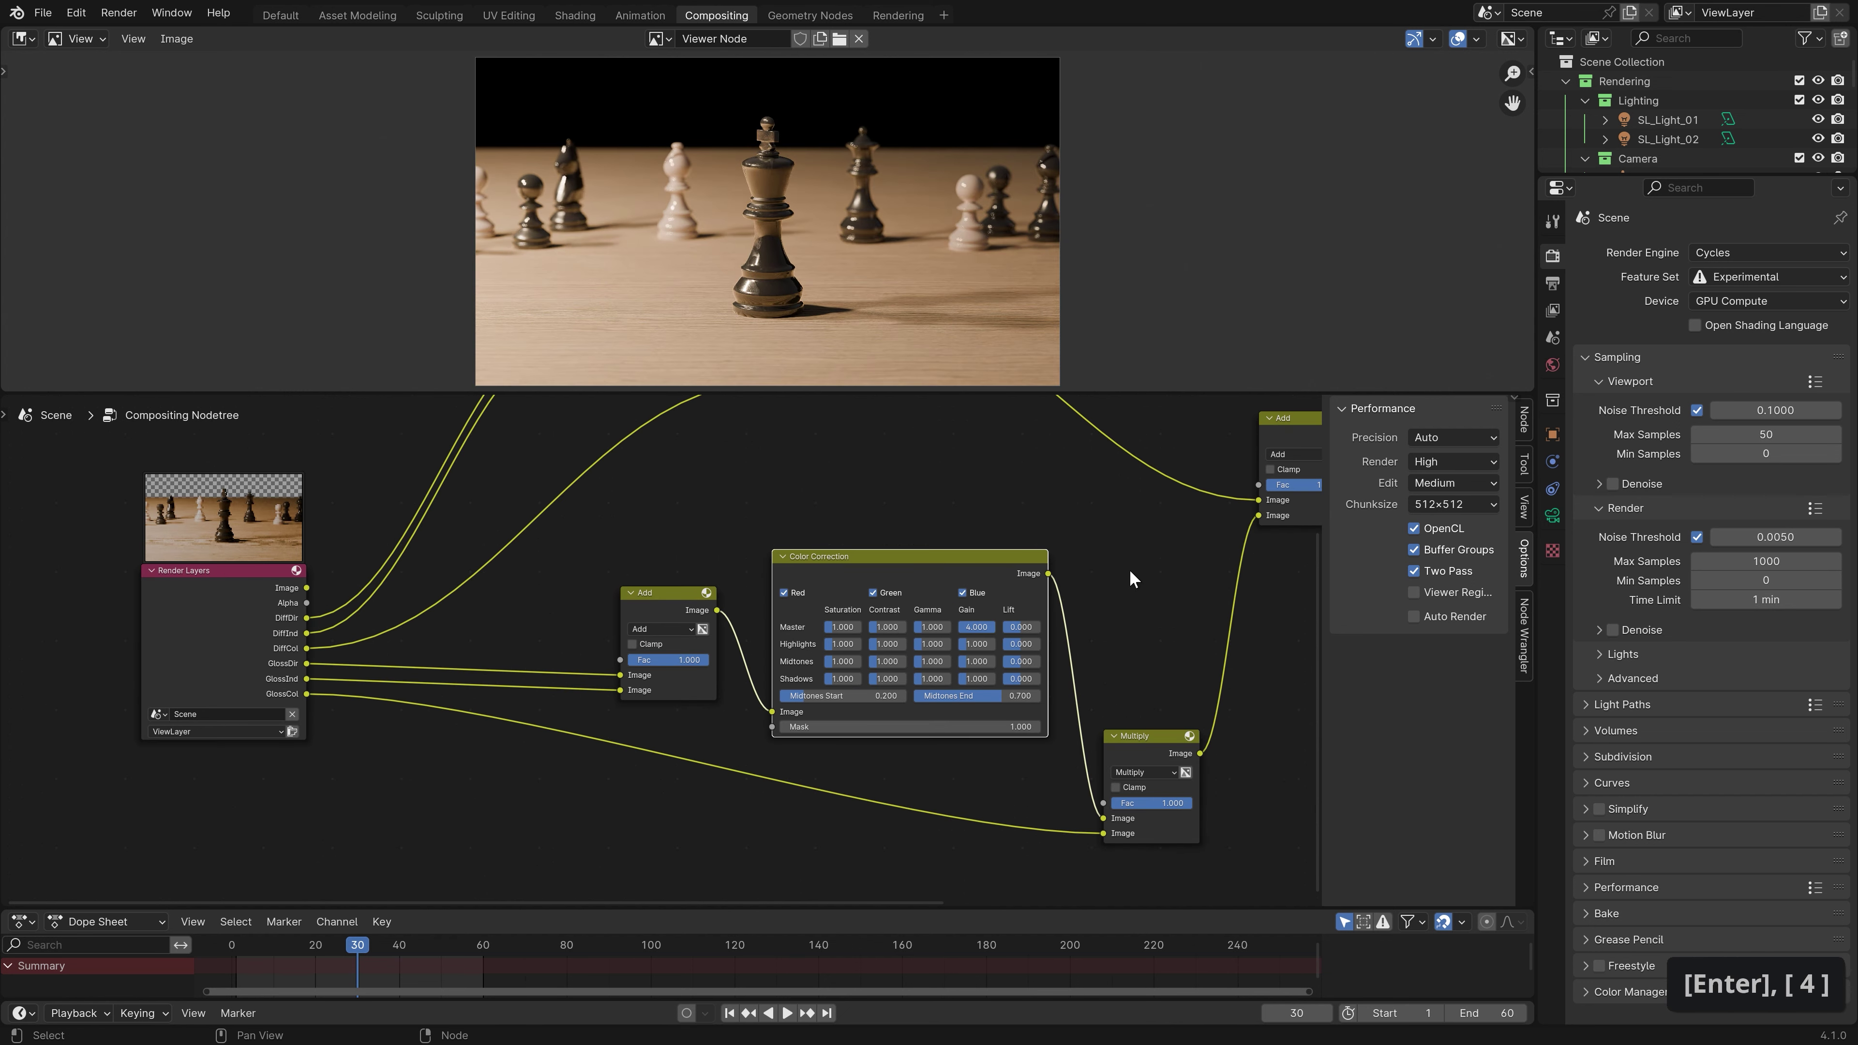
pyautogui.click(932, 627)
pyautogui.write('.8')
pyautogui.press('Return')
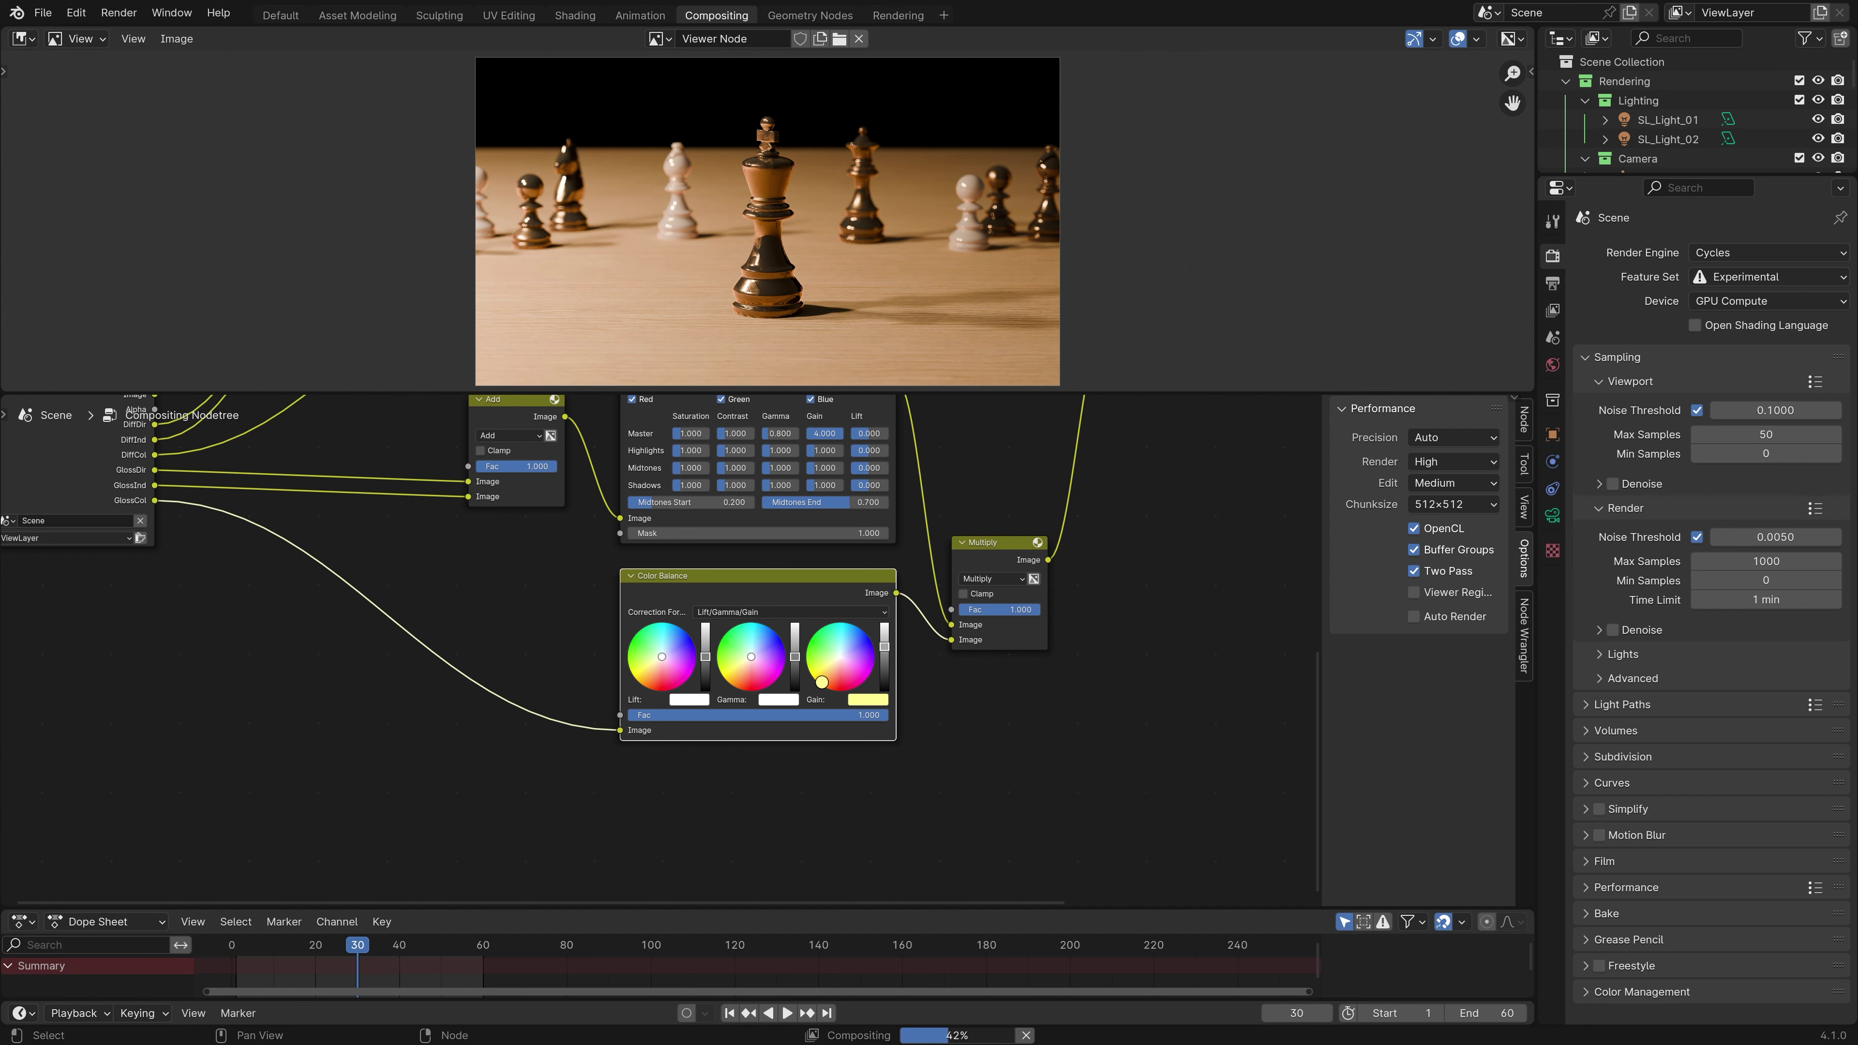
# Tint the glossy Color Balance gain toward yellow and raise its brightness slightly.
pyautogui.moveTo(822, 682); pyautogui.dragTo(820, 680)
pyautogui.keyDown('ctrl'); pyautogui.scroll(2, 821, 680); pyautogui.keyUp('ctrl')
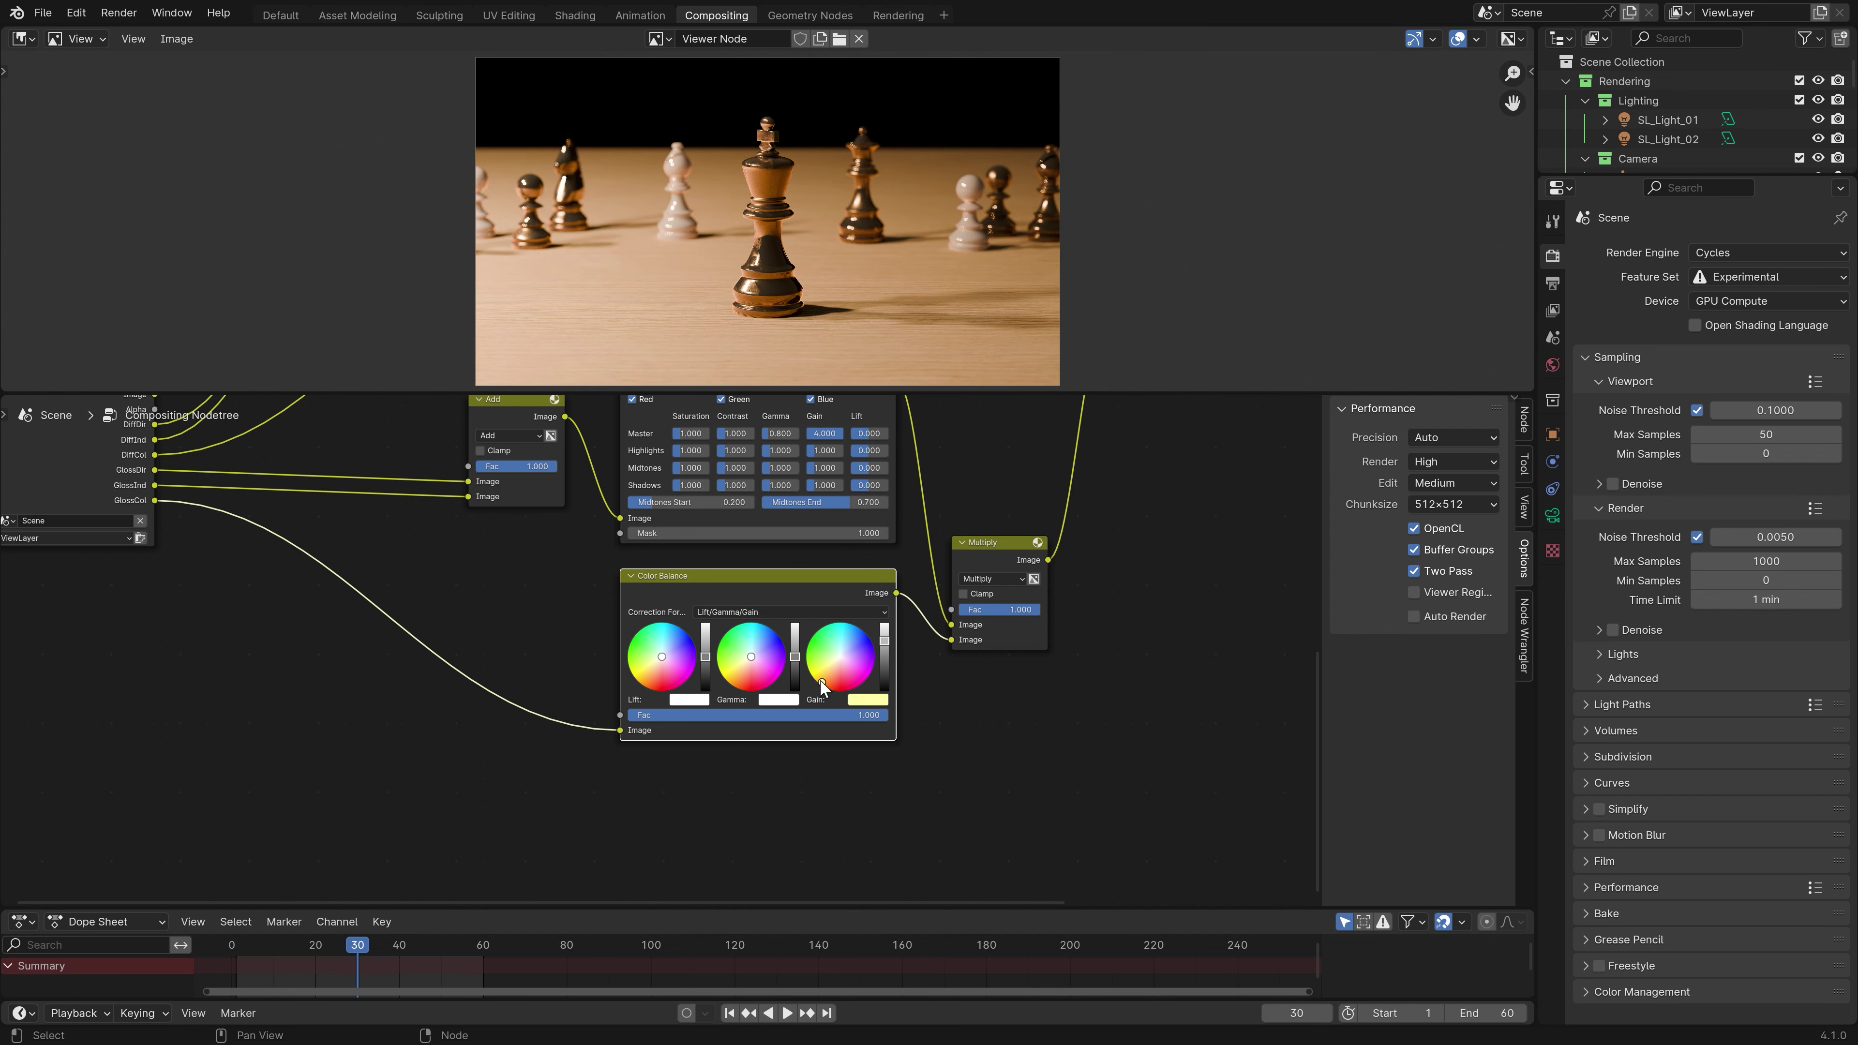
pyautogui.keyDown('ctrl'); pyautogui.scroll(3, 821, 680); pyautogui.keyUp('ctrl')
pyautogui.moveTo(864, 610); pyautogui.dragTo(859, 621)
pyautogui.keyDown('ctrl'); pyautogui.scroll(-5, 859, 621); pyautogui.keyUp('ctrl')
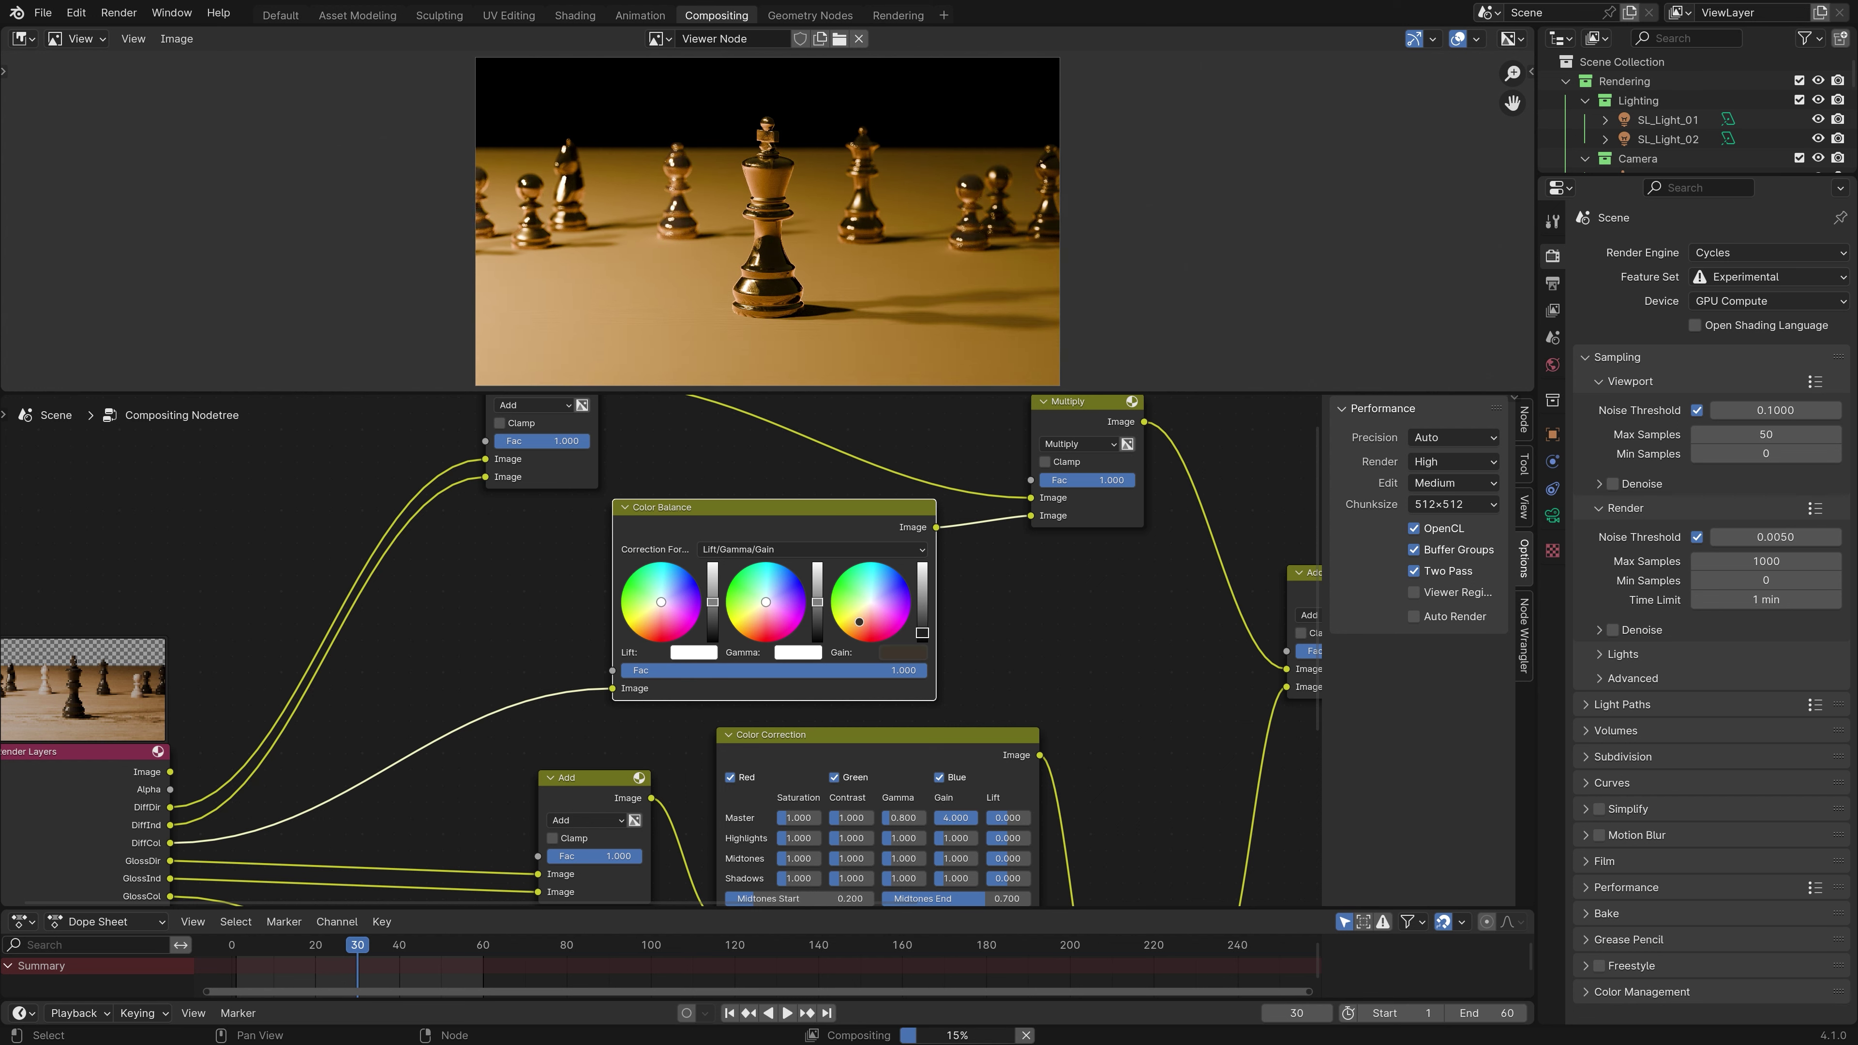
pyautogui.keyDown('ctrl'); pyautogui.scroll(3, 859, 622); pyautogui.keyUp('ctrl')
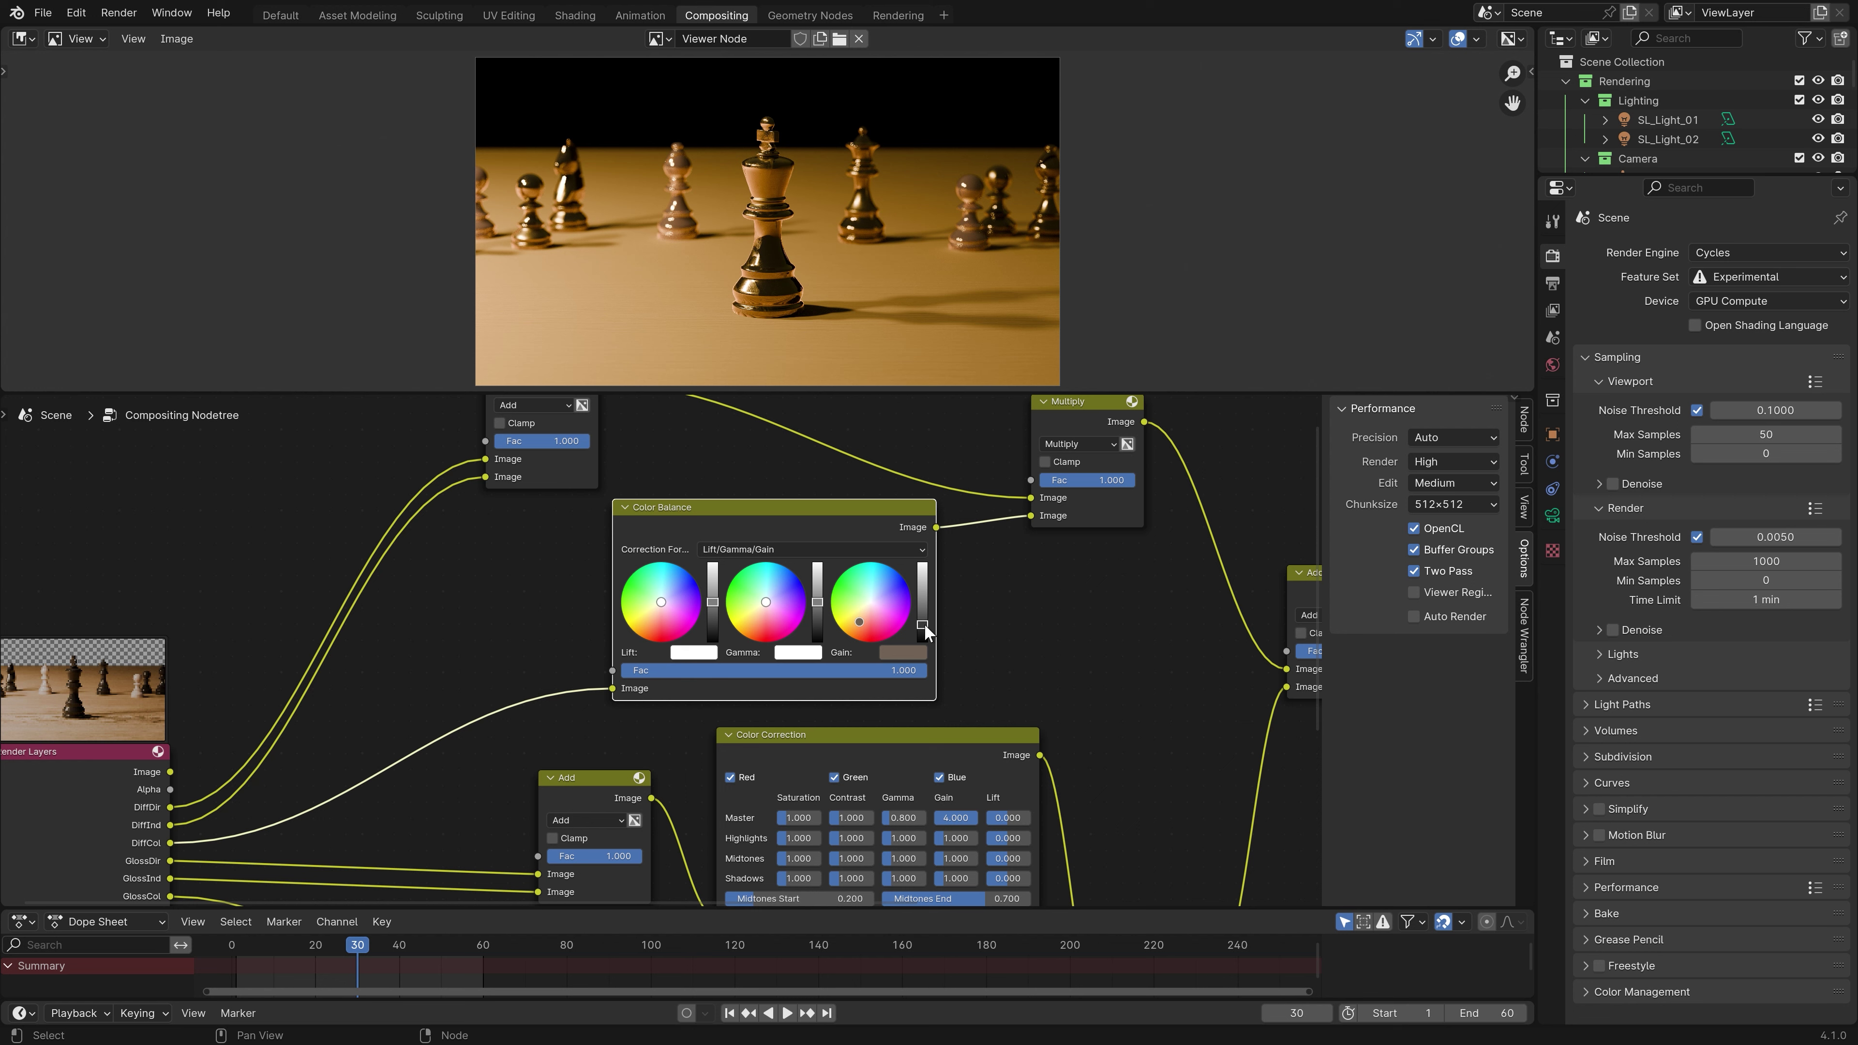
pyautogui.moveTo(922, 624); pyautogui.dragTo(922, 621)
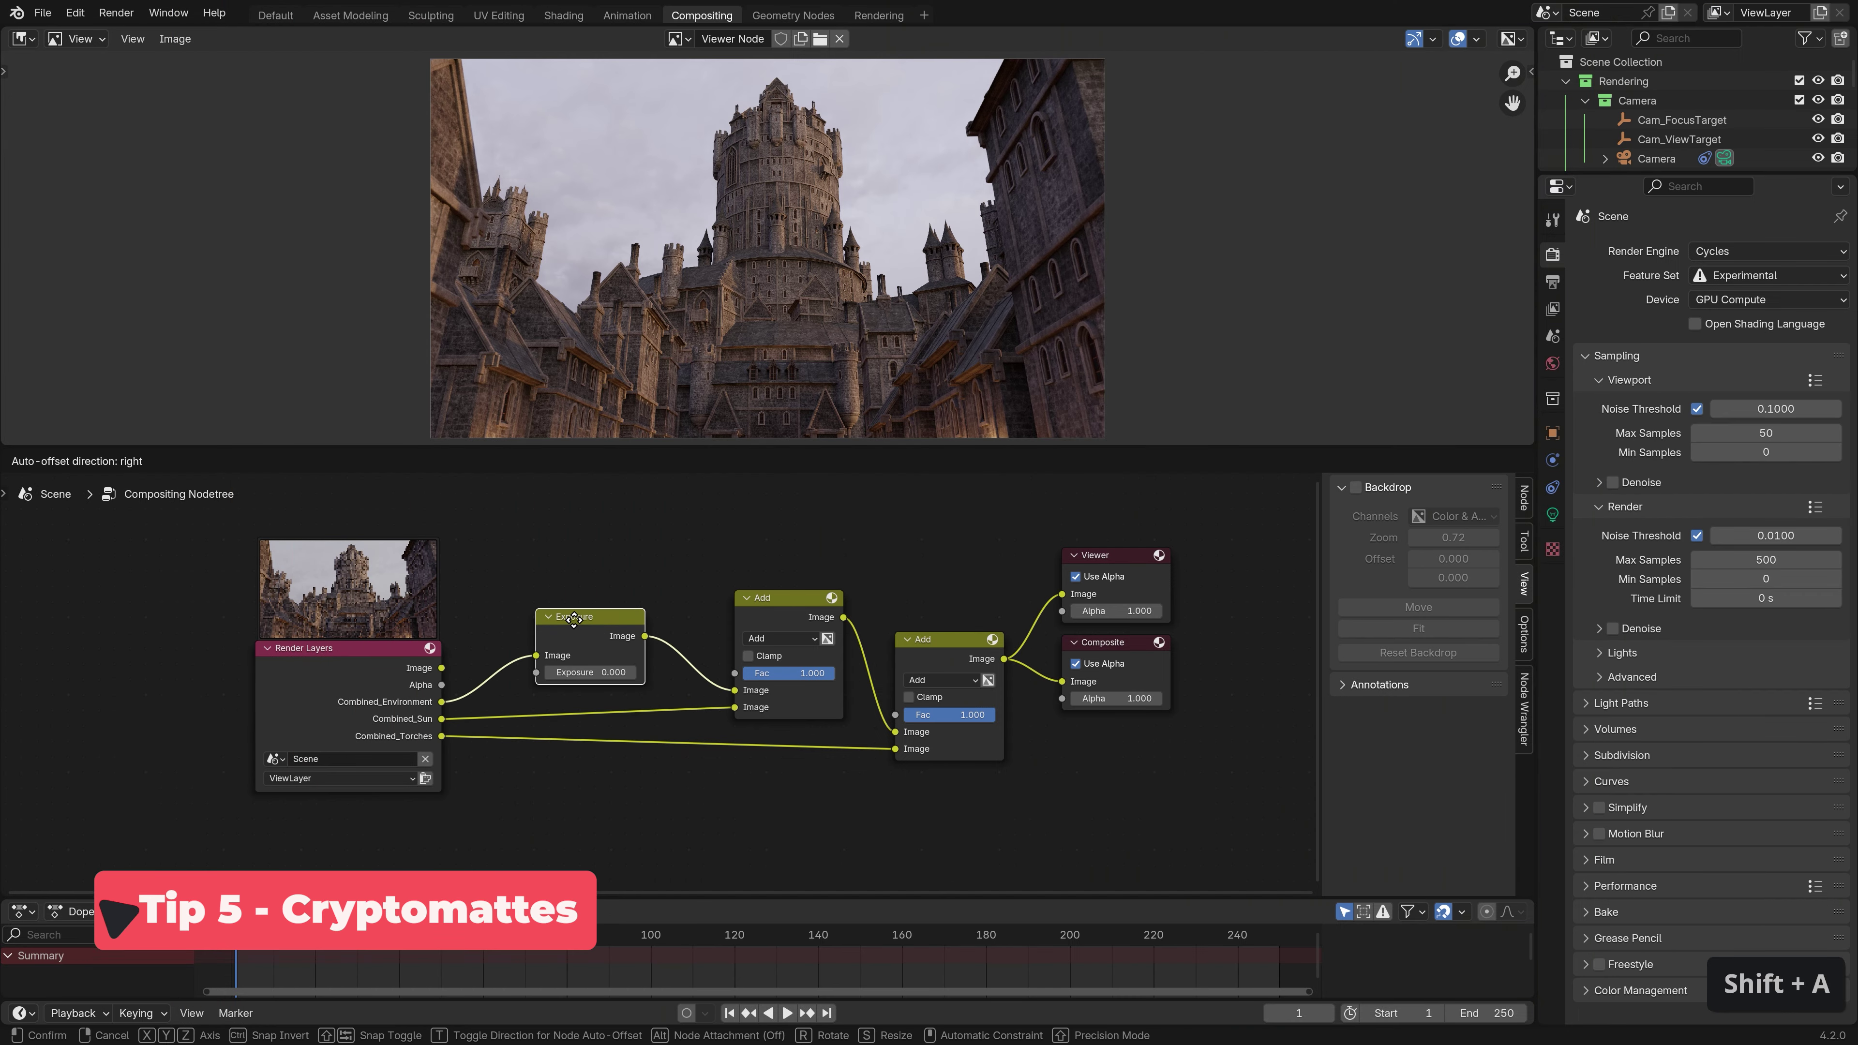
# Set Exposure to -3.14, darken the gain, and use the Ellipse Mask as Alpha Over factor.
pyautogui.click(574, 620)
pyautogui.moveTo(590, 673)
pyautogui.mouseDown()
pyautogui.moveTo(545, 672)
pyautogui.moveTo(600, 672)
pyautogui.mouseUp()
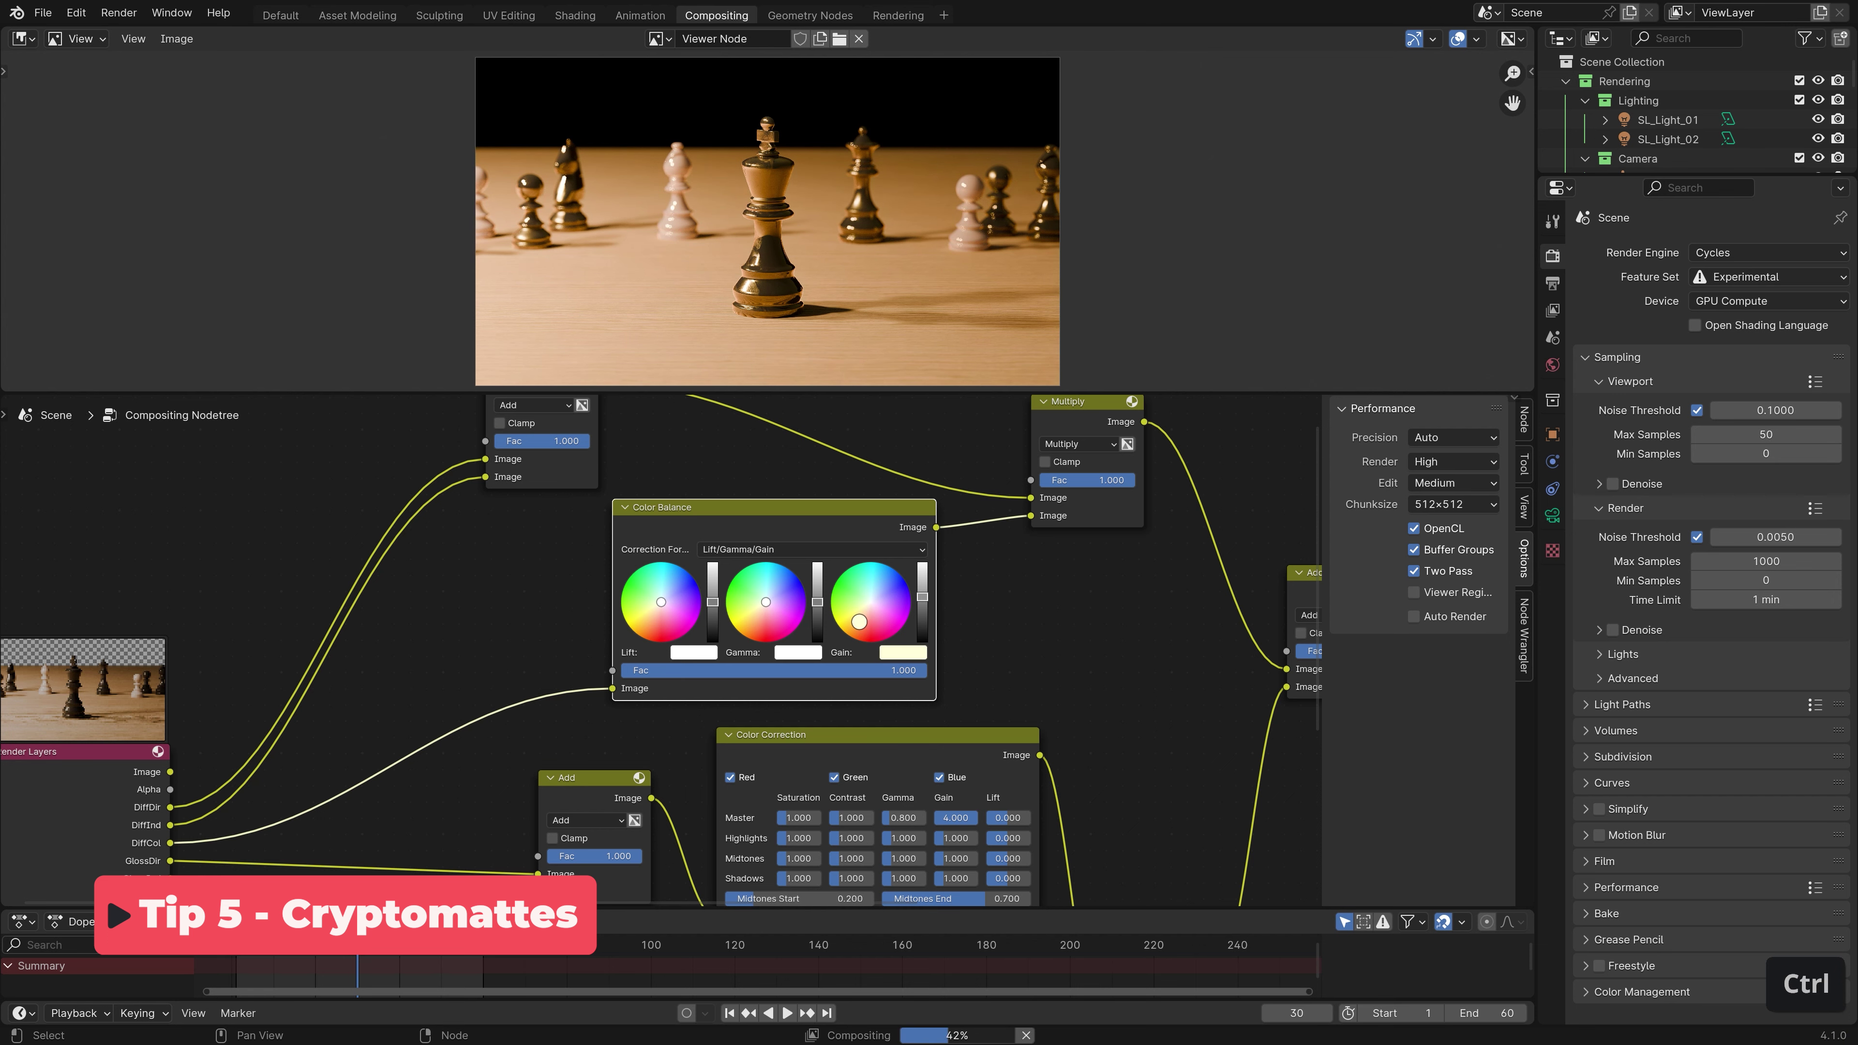
pyautogui.moveTo(921, 599); pyautogui.dragTo(922, 634)
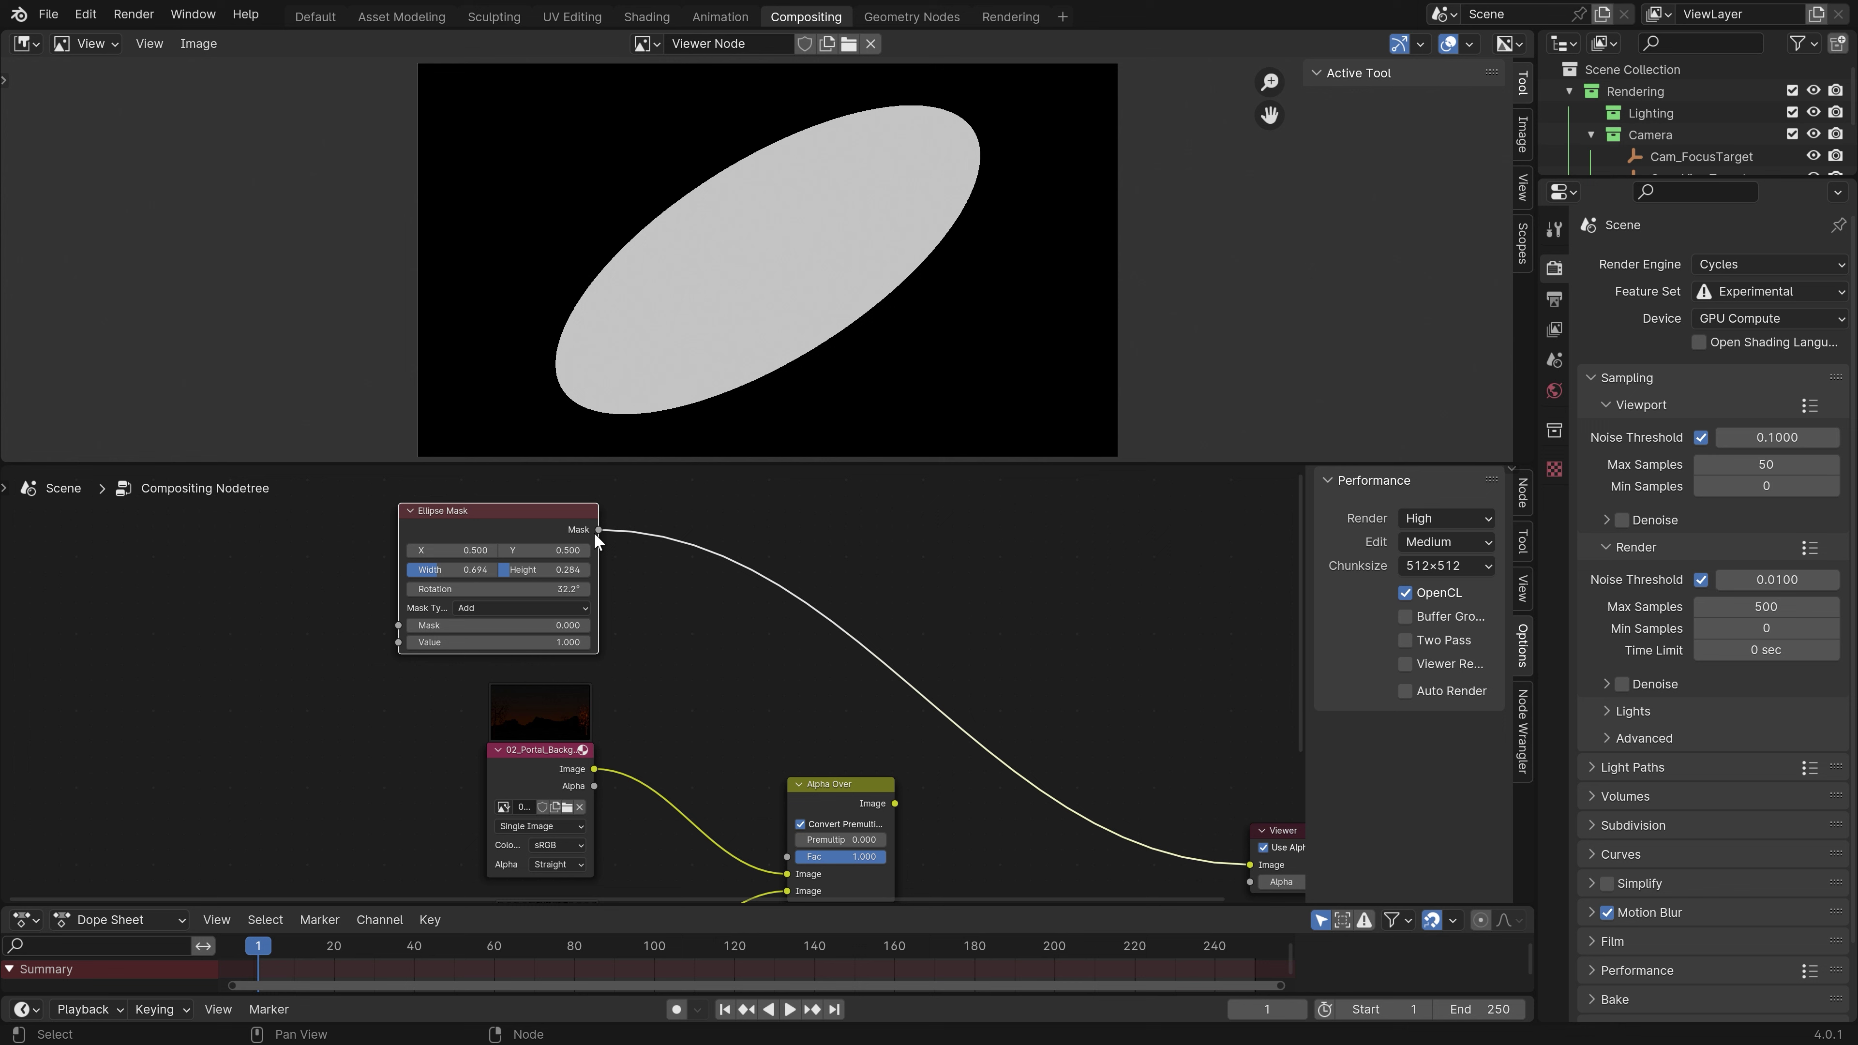
pyautogui.moveTo(599, 529); pyautogui.dragTo(779, 852)
pyautogui.keyDown('ctrl'); pyautogui.keyDown('shift'); pyautogui.click(870, 788); pyautogui.keyUp('shift'); pyautogui.keyUp('ctrl')
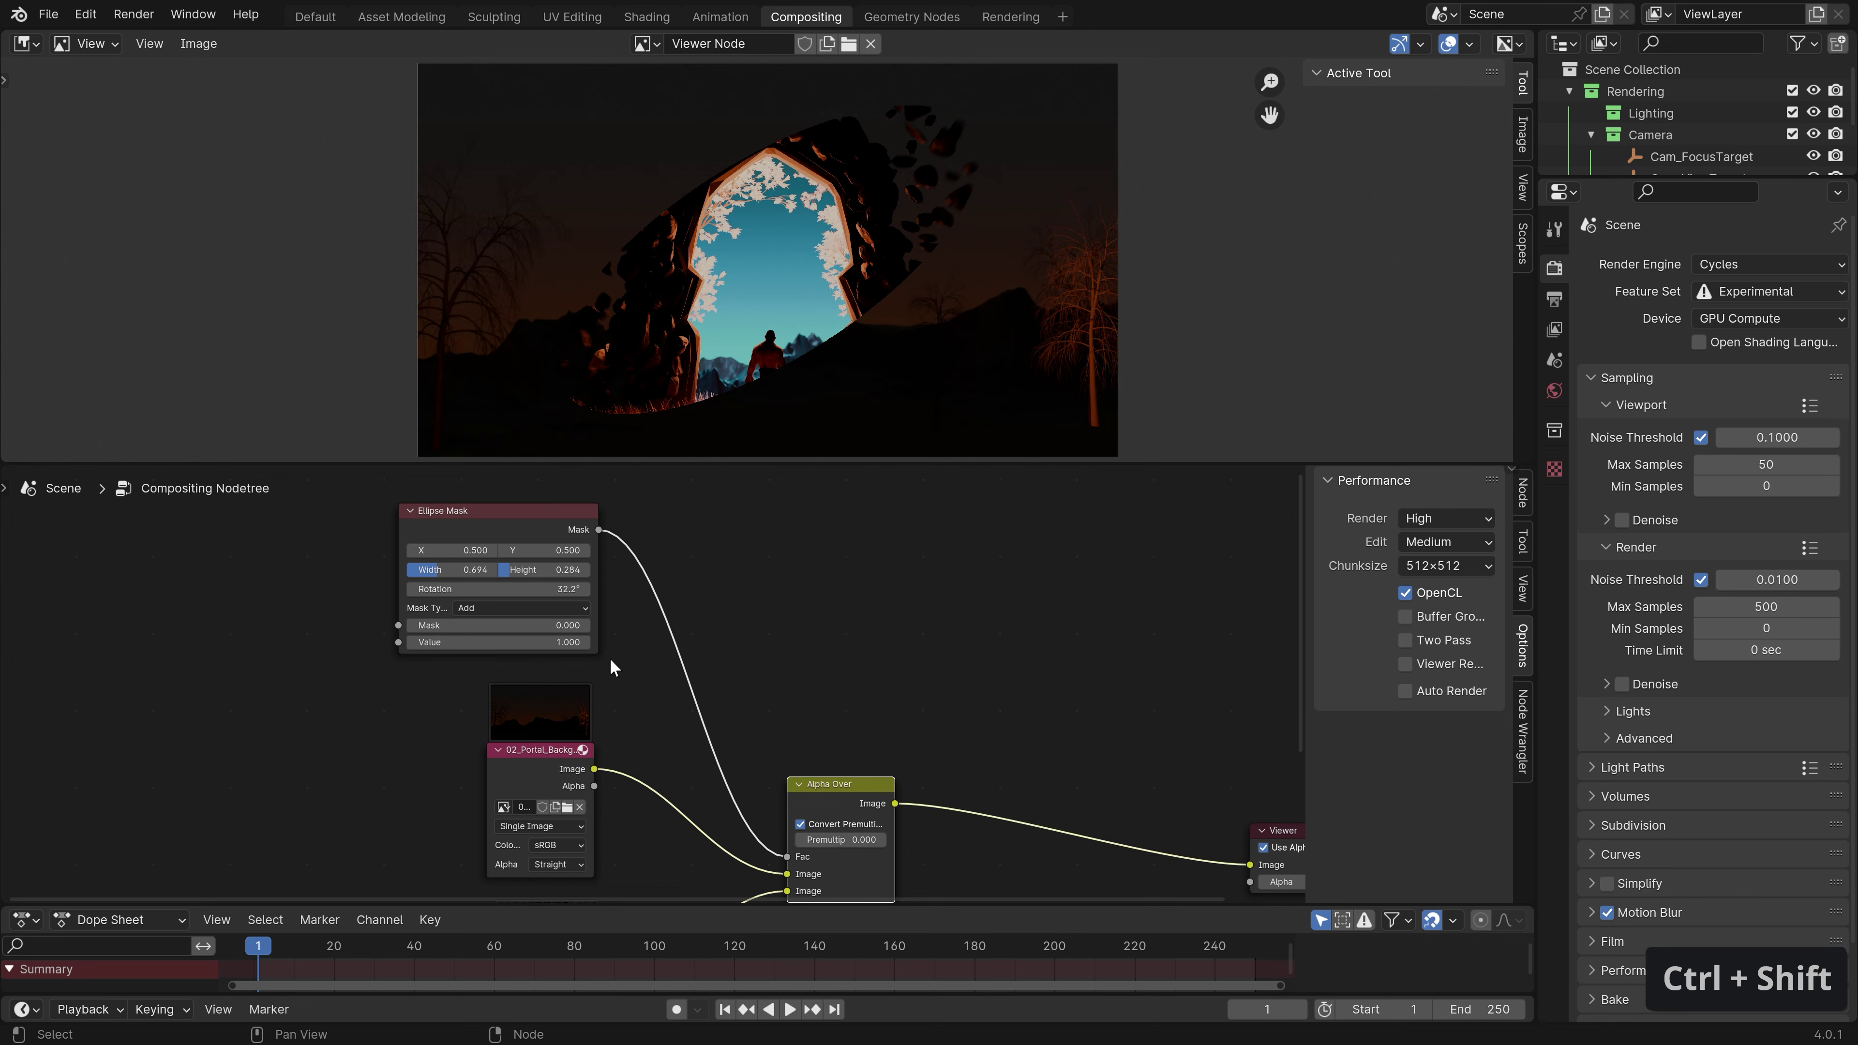
# Add mask points from the arch top down its left side and across the base.
pyautogui.keyDown('shift'); pyautogui.moveTo(549, 550); pyautogui.dragTo(494, 589); pyautogui.keyUp('shift')
pyautogui.hotkey('ctrl', 'z')
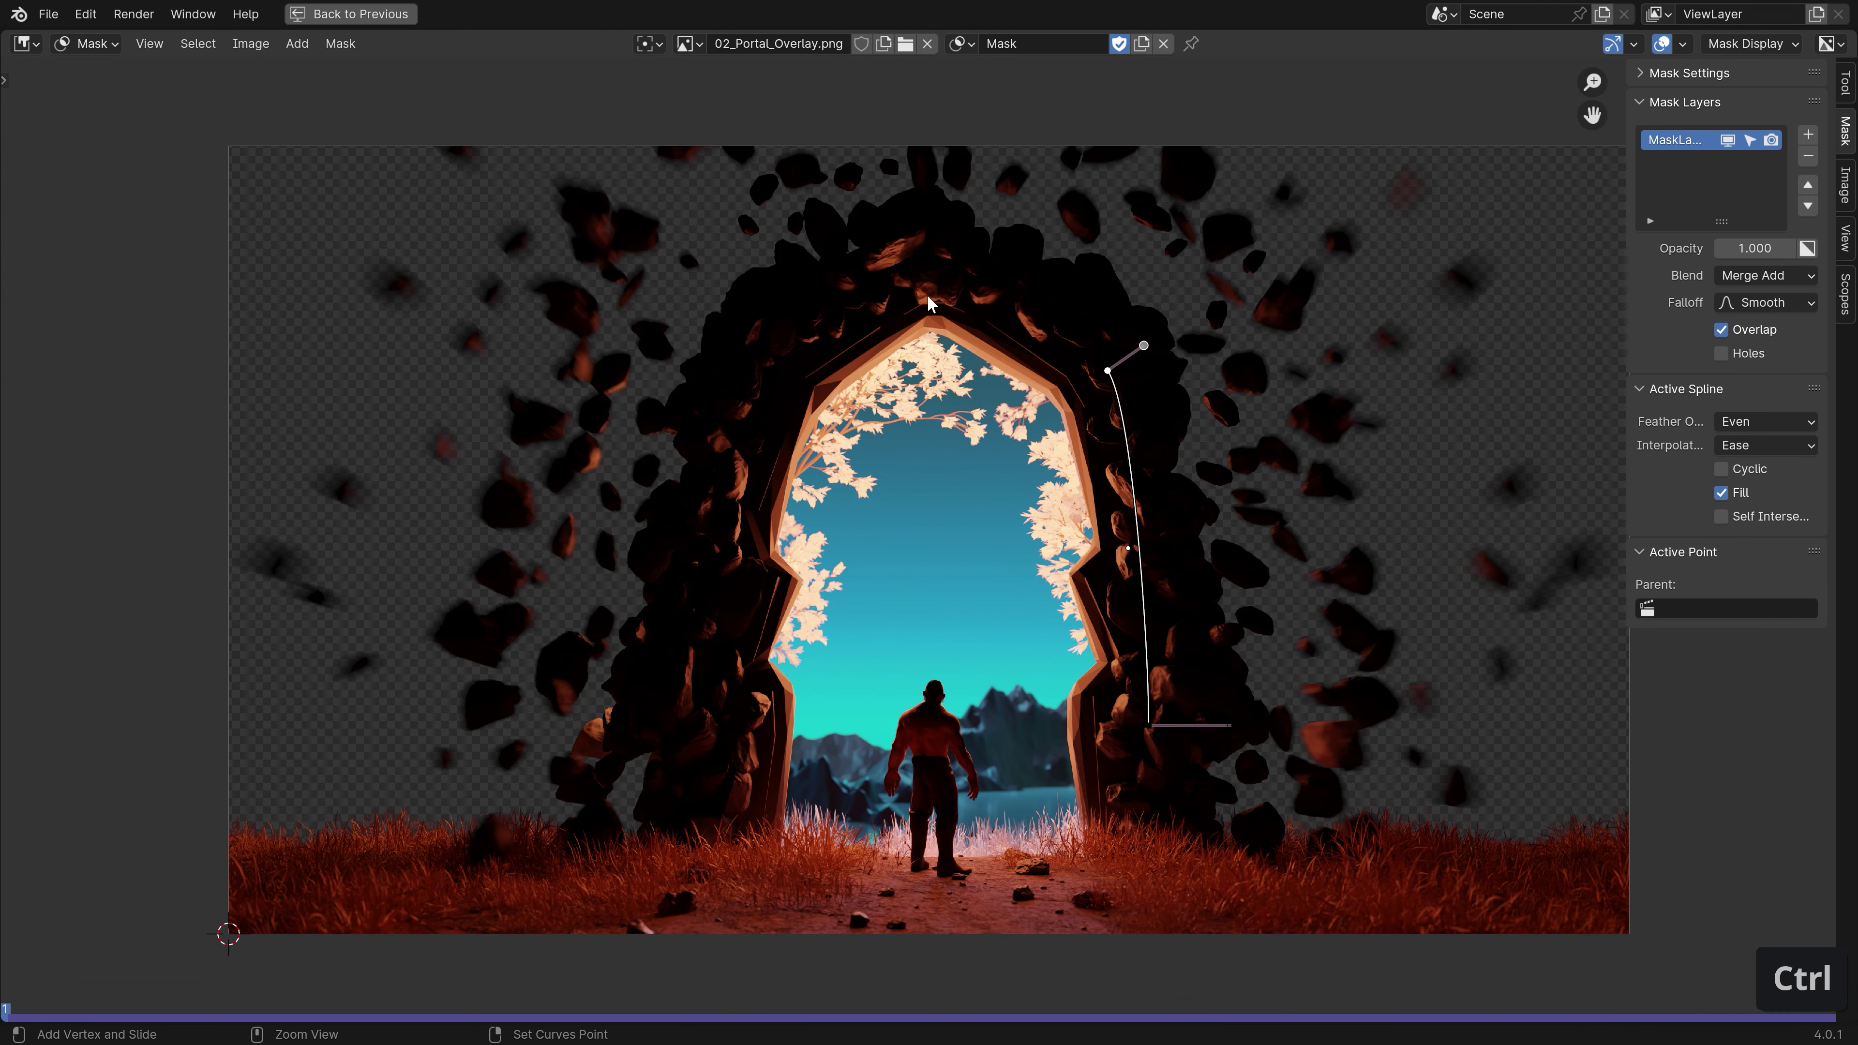
pyautogui.keyDown('ctrl'); pyautogui.click(931, 287); pyautogui.keyUp('ctrl')
pyautogui.keyDown('ctrl'); pyautogui.moveTo(869, 297); pyautogui.dragTo(879, 297); pyautogui.keyUp('ctrl')
pyautogui.keyDown('ctrl'); pyautogui.click(761, 358); pyautogui.keyUp('ctrl')
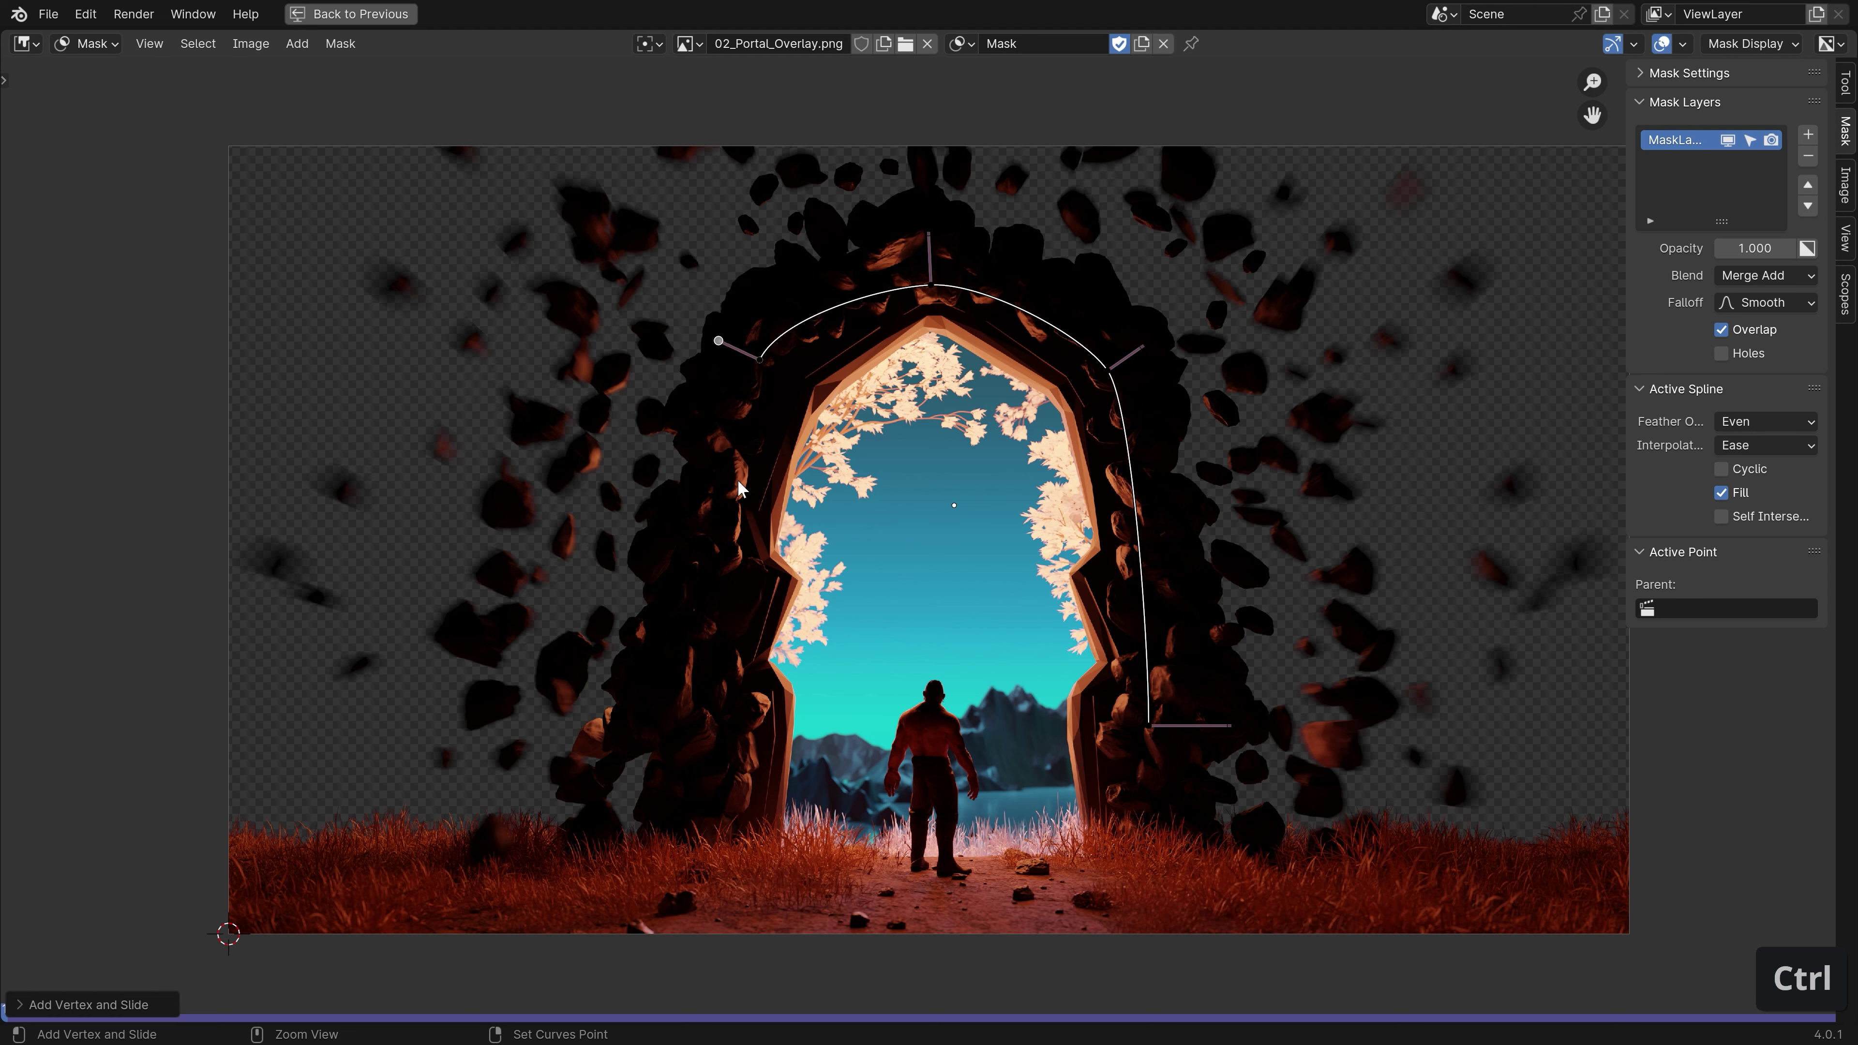
pyautogui.keyDown('ctrl'); pyautogui.click(706, 742); pyautogui.keyUp('ctrl')
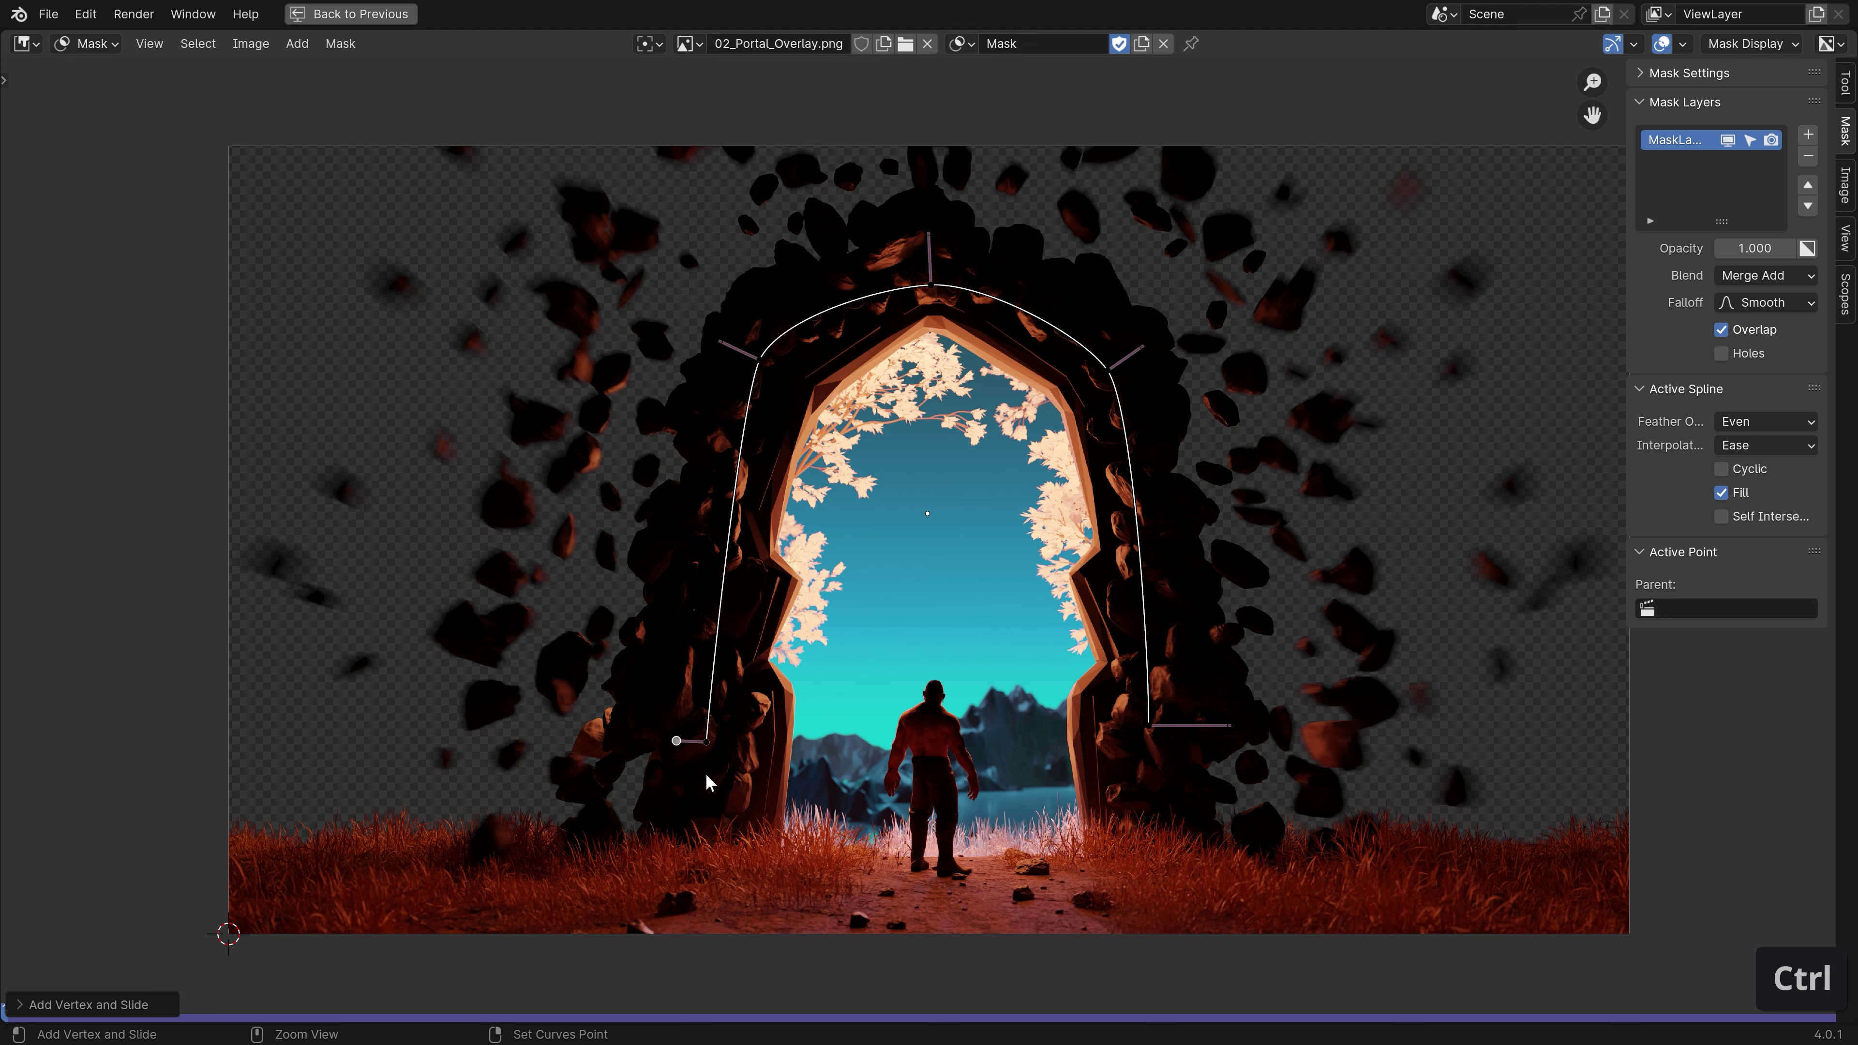
pyautogui.keyDown('ctrl'); pyautogui.click(789, 888); pyautogui.keyUp('ctrl')
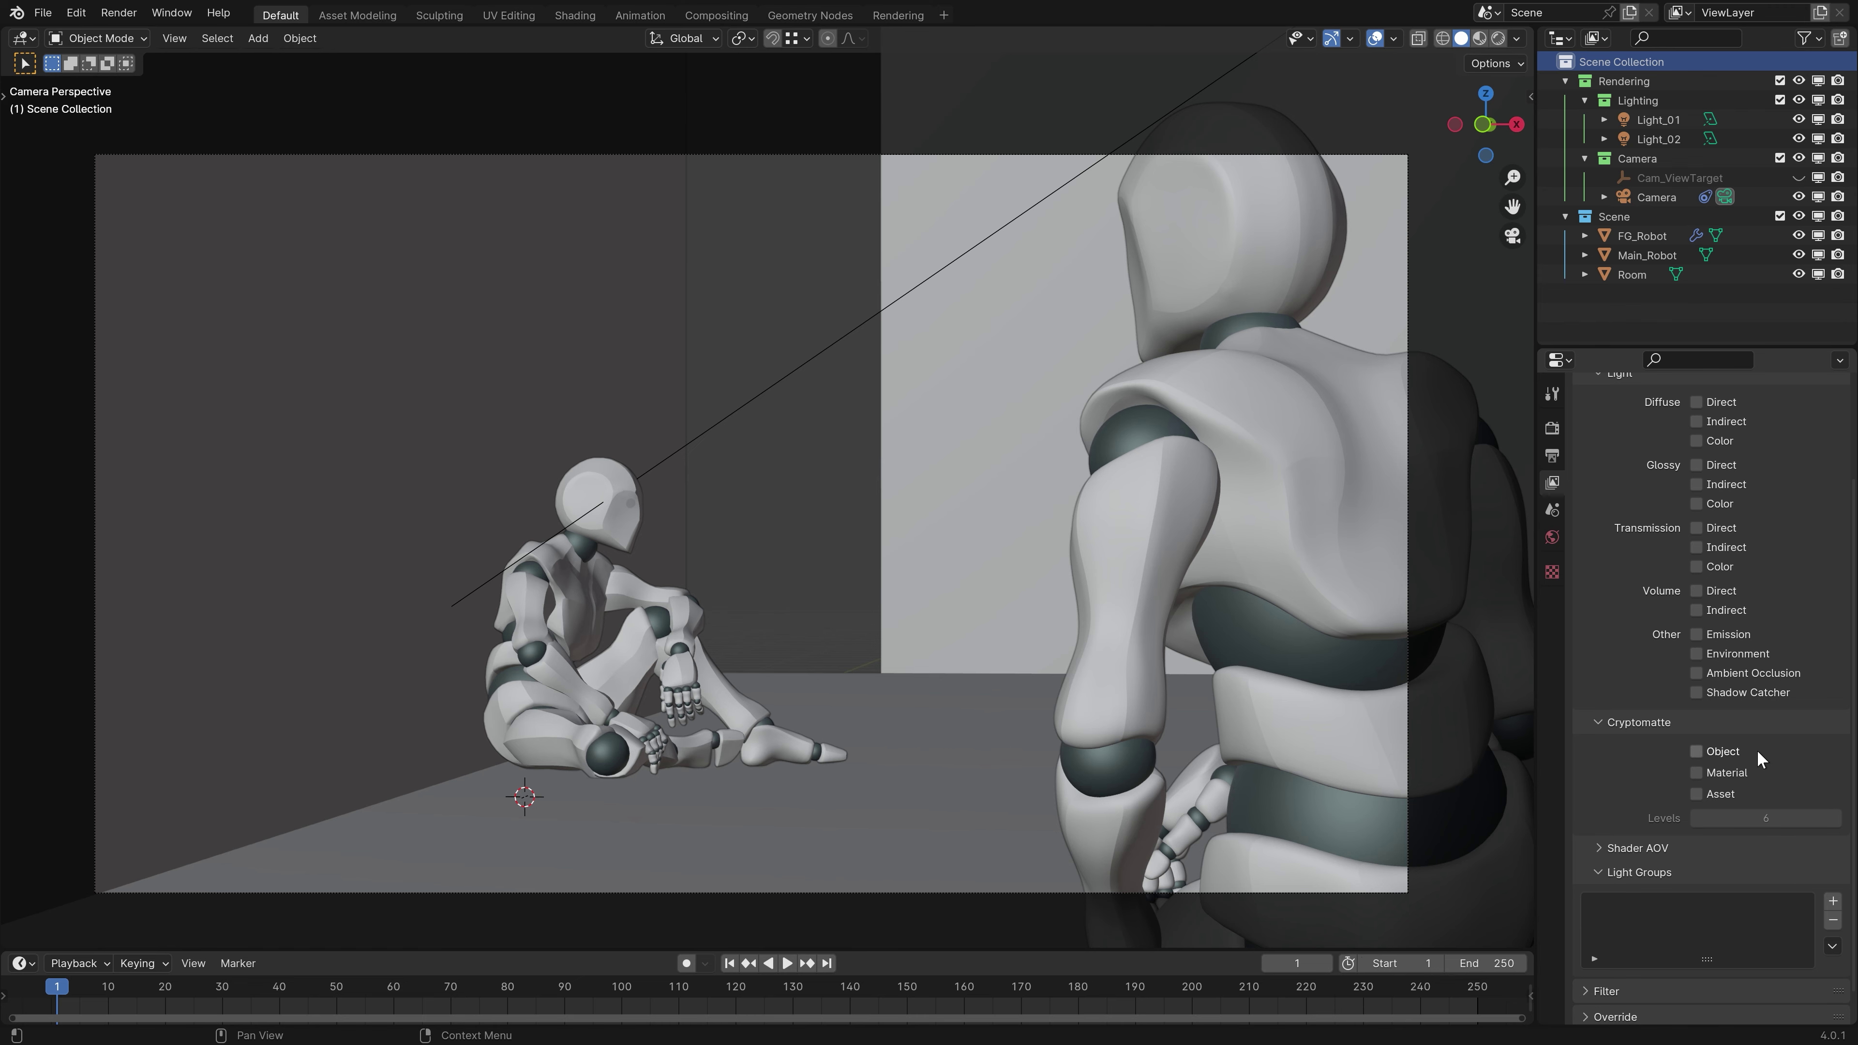
# Enable the Cryptomatte Object pass and feed the render image into the Cryptomatte node.
pyautogui.click(1754, 753)
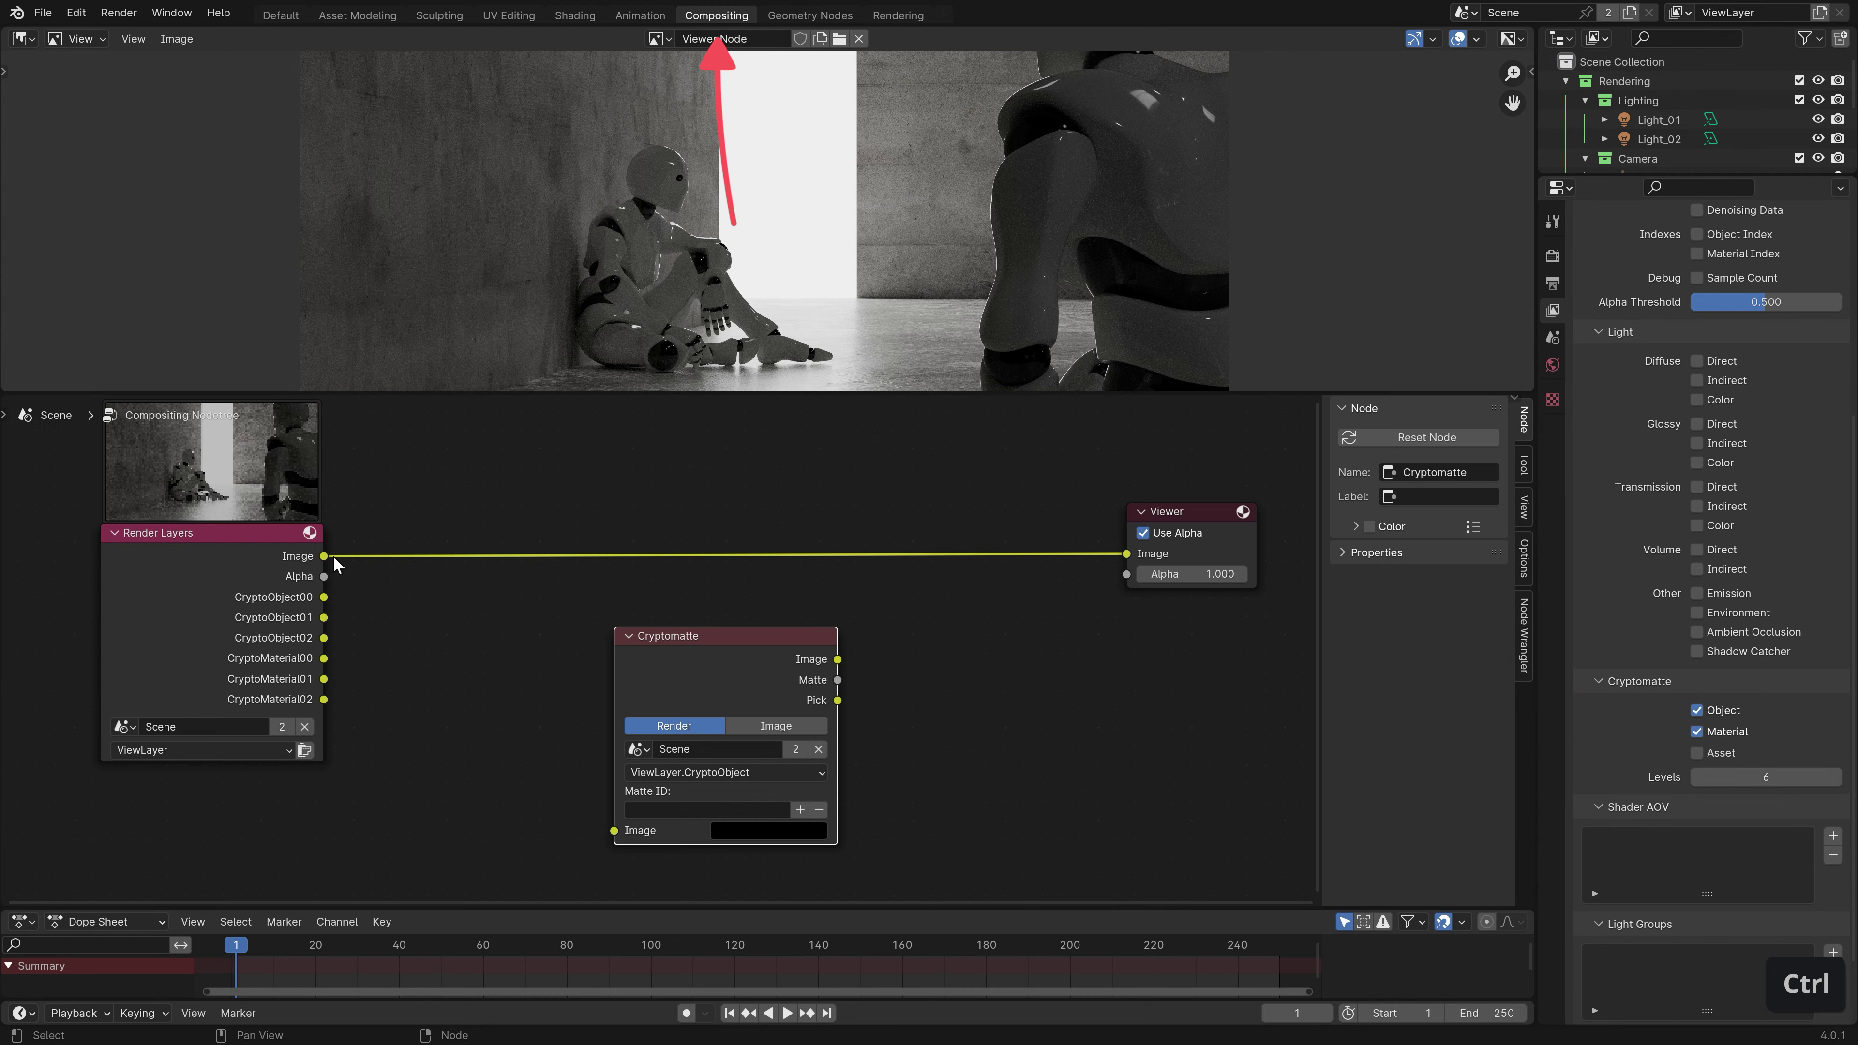
pyautogui.moveTo(327, 556); pyautogui.dragTo(615, 827)
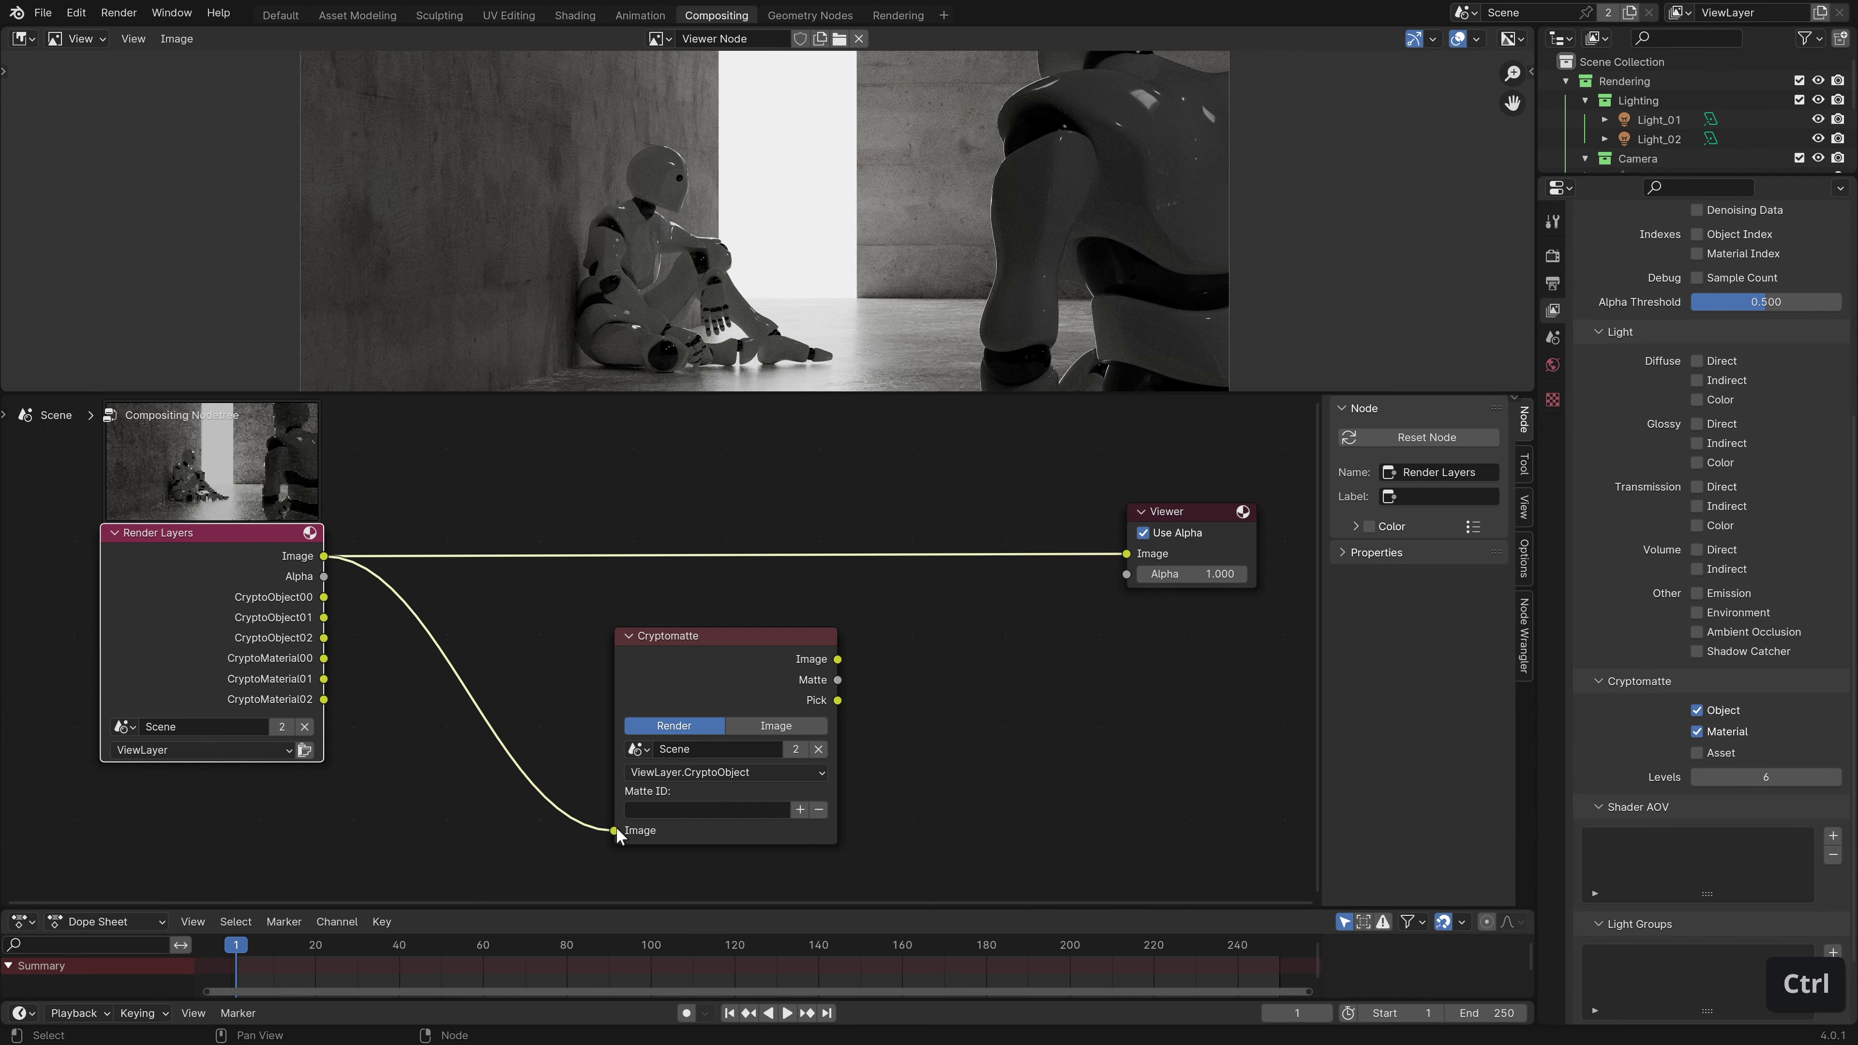
pyautogui.keyDown('ctrl'); pyautogui.keyDown('shift'); pyautogui.click(615, 826); pyautogui.keyUp('shift'); pyautogui.keyUp('ctrl')
pyautogui.hotkey('shift', 'Home')
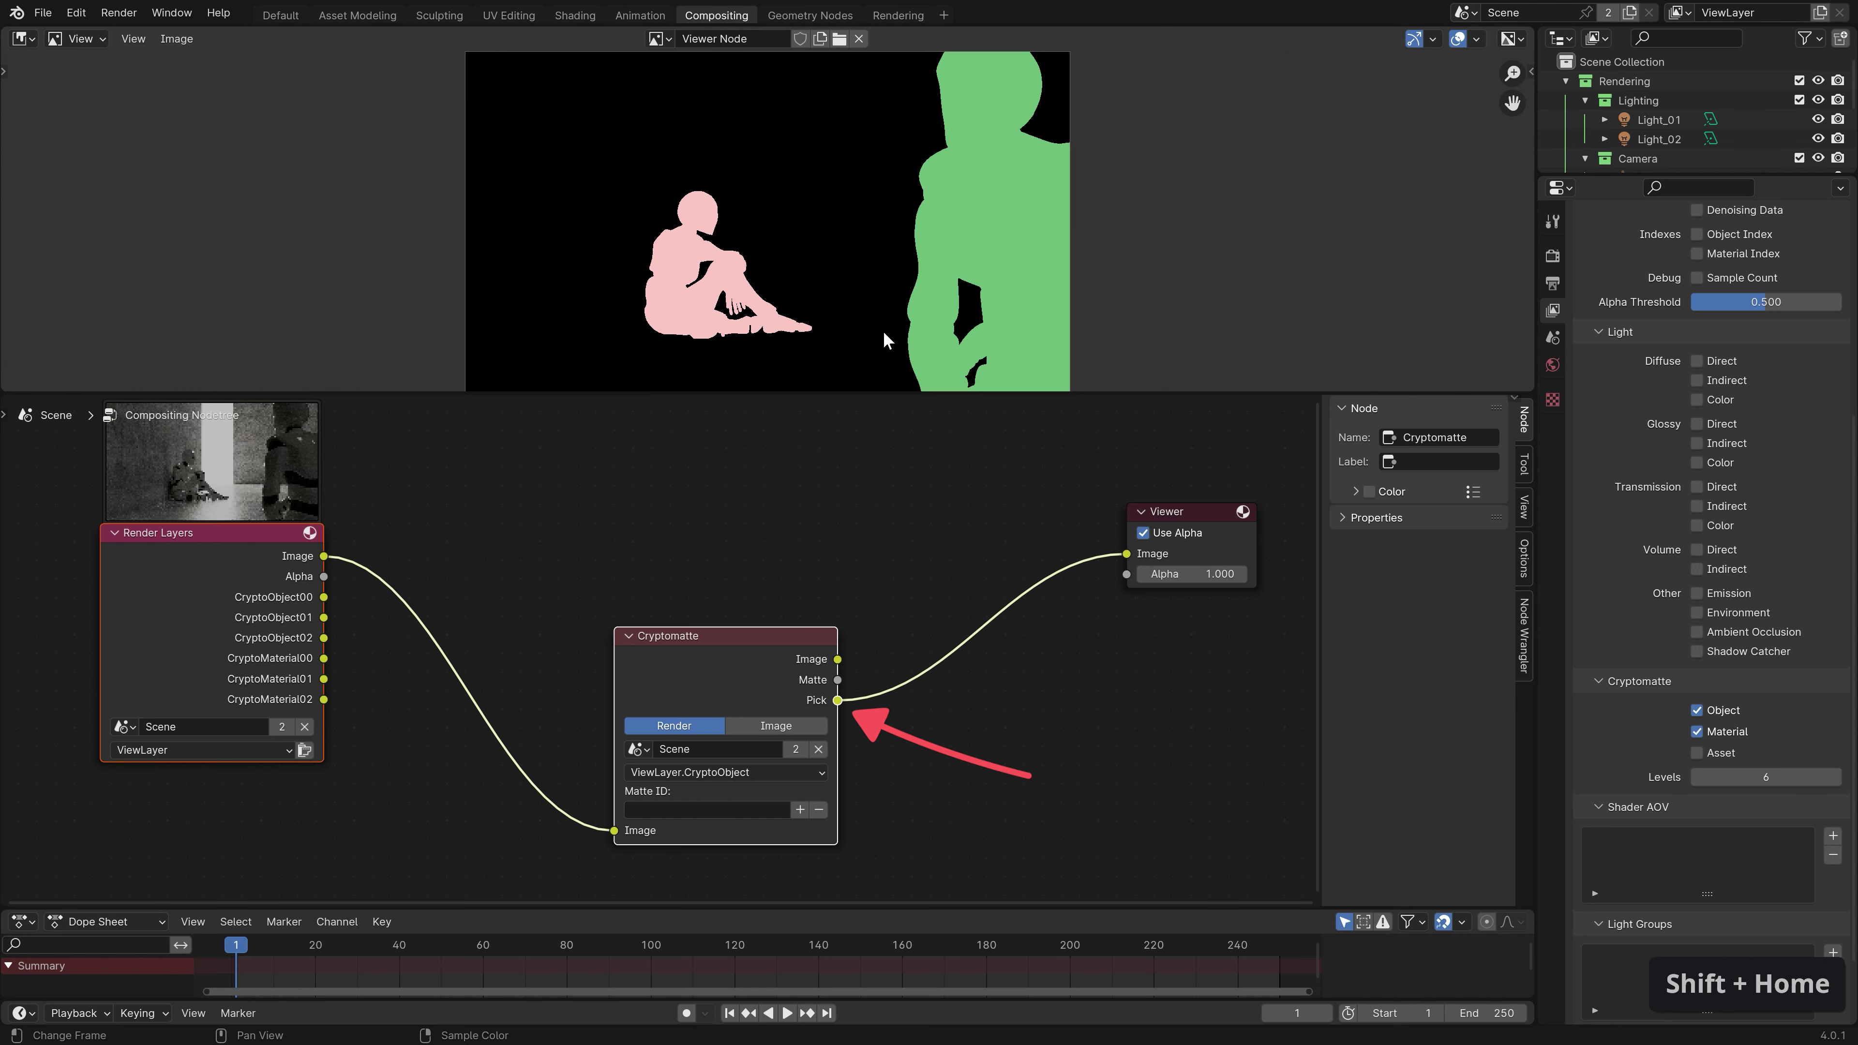
# Pick Main_Robot and FG_Robot, then remove FG_Robot so the matte shows only Main_Robot.
pyautogui.click(800, 809)
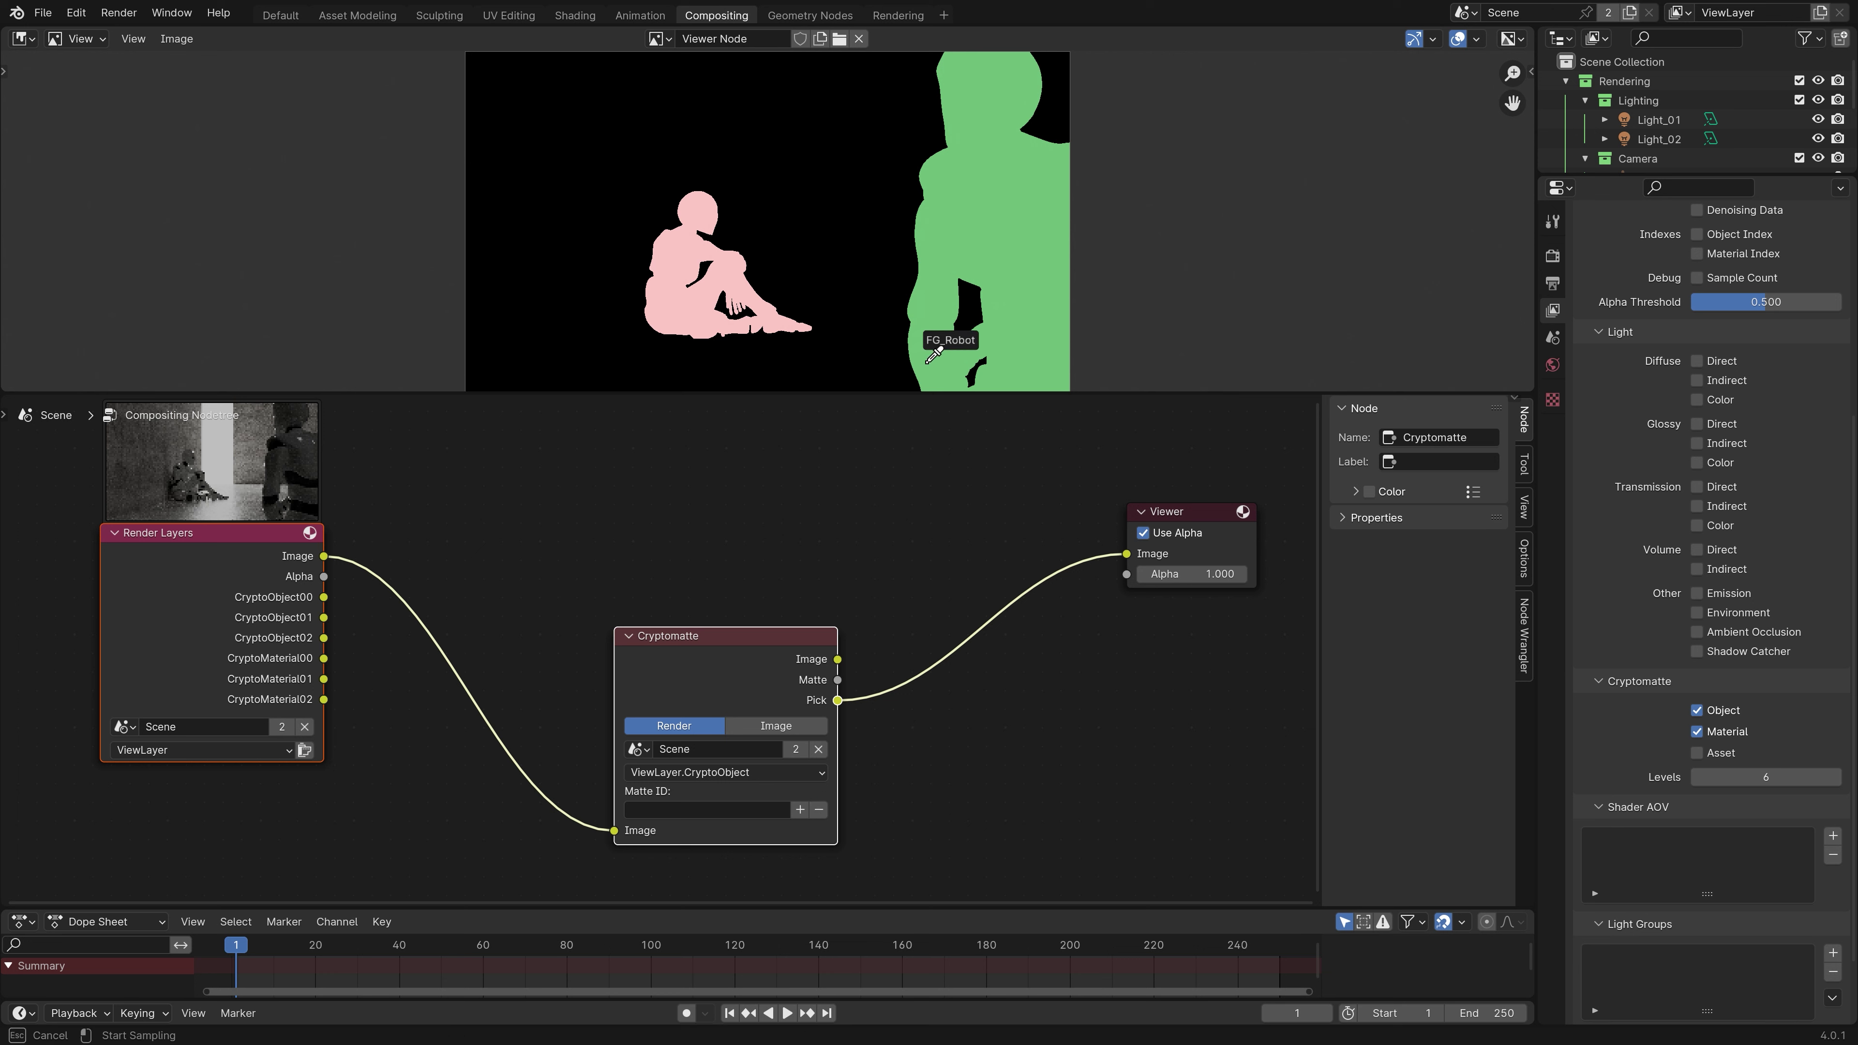
pyautogui.click(688, 321)
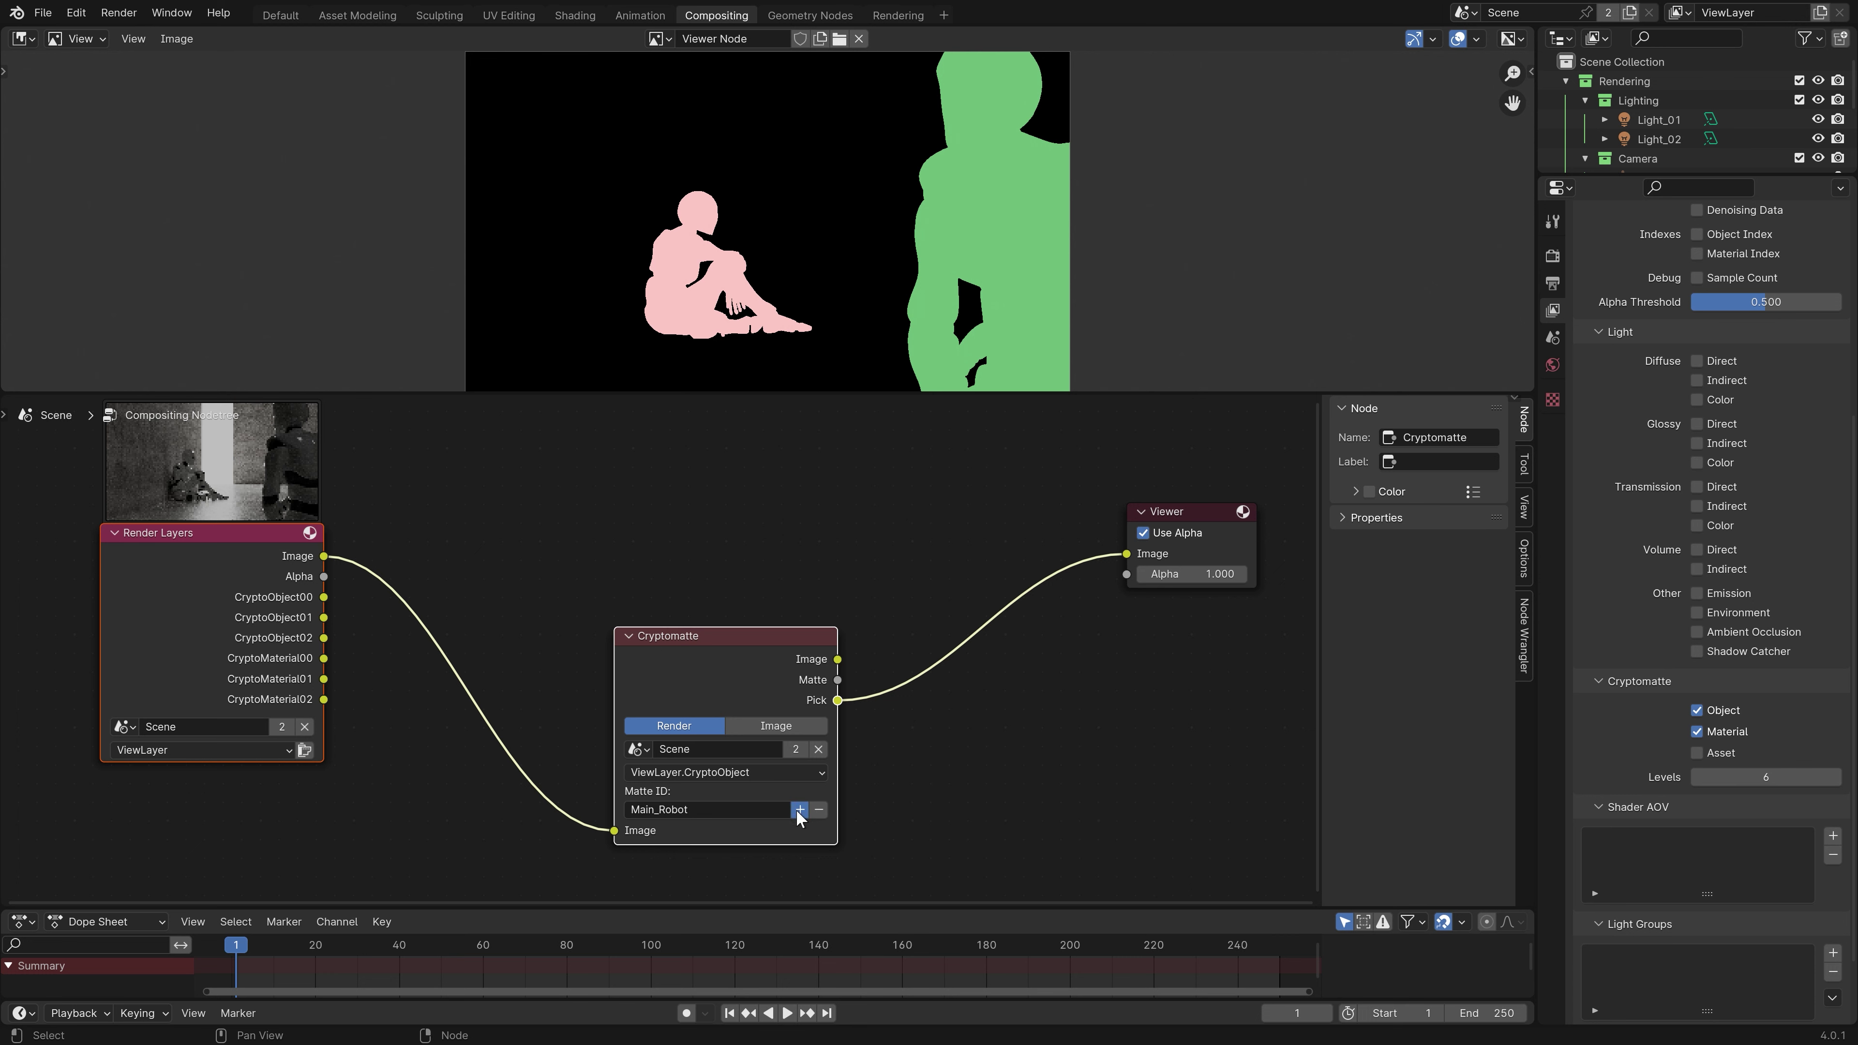
pyautogui.click(1013, 316)
pyautogui.click(819, 809)
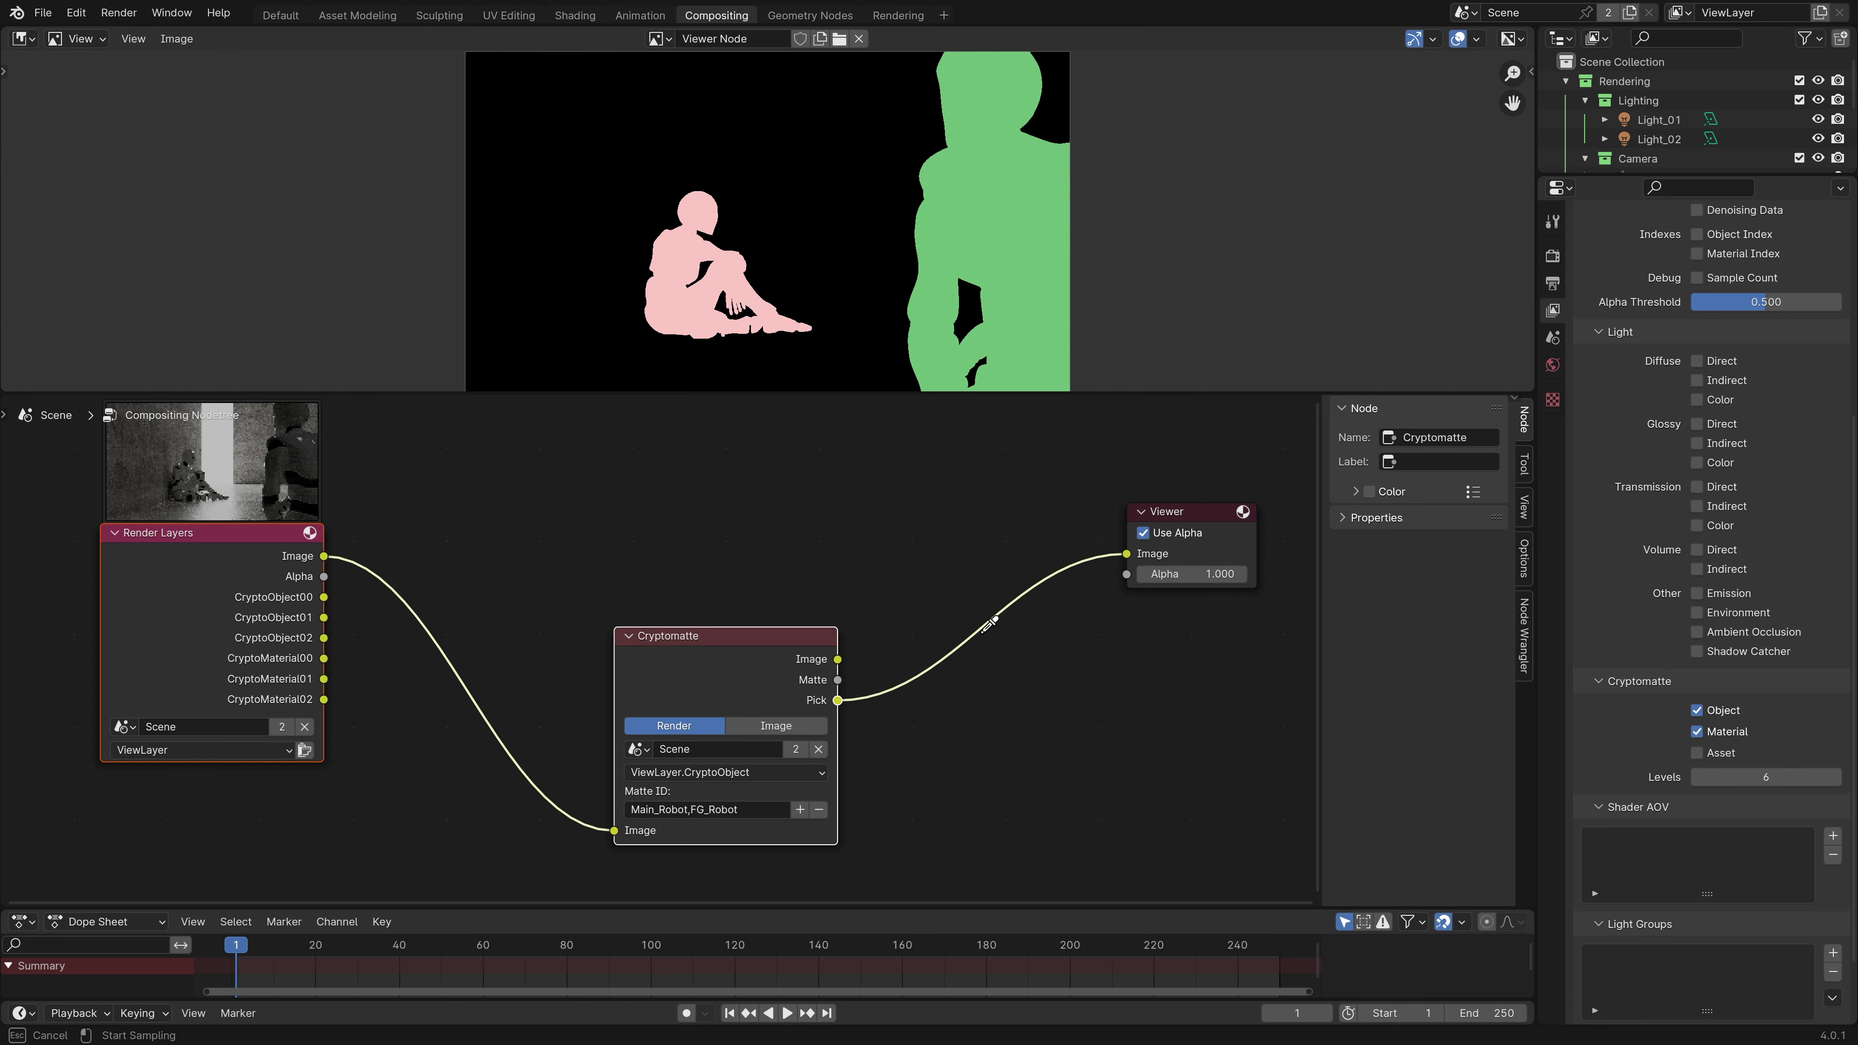
pyautogui.click(1032, 337)
pyautogui.keyDown('ctrl'); pyautogui.keyDown('shift'); pyautogui.click(838, 680); pyautogui.keyUp('shift'); pyautogui.keyUp('ctrl')
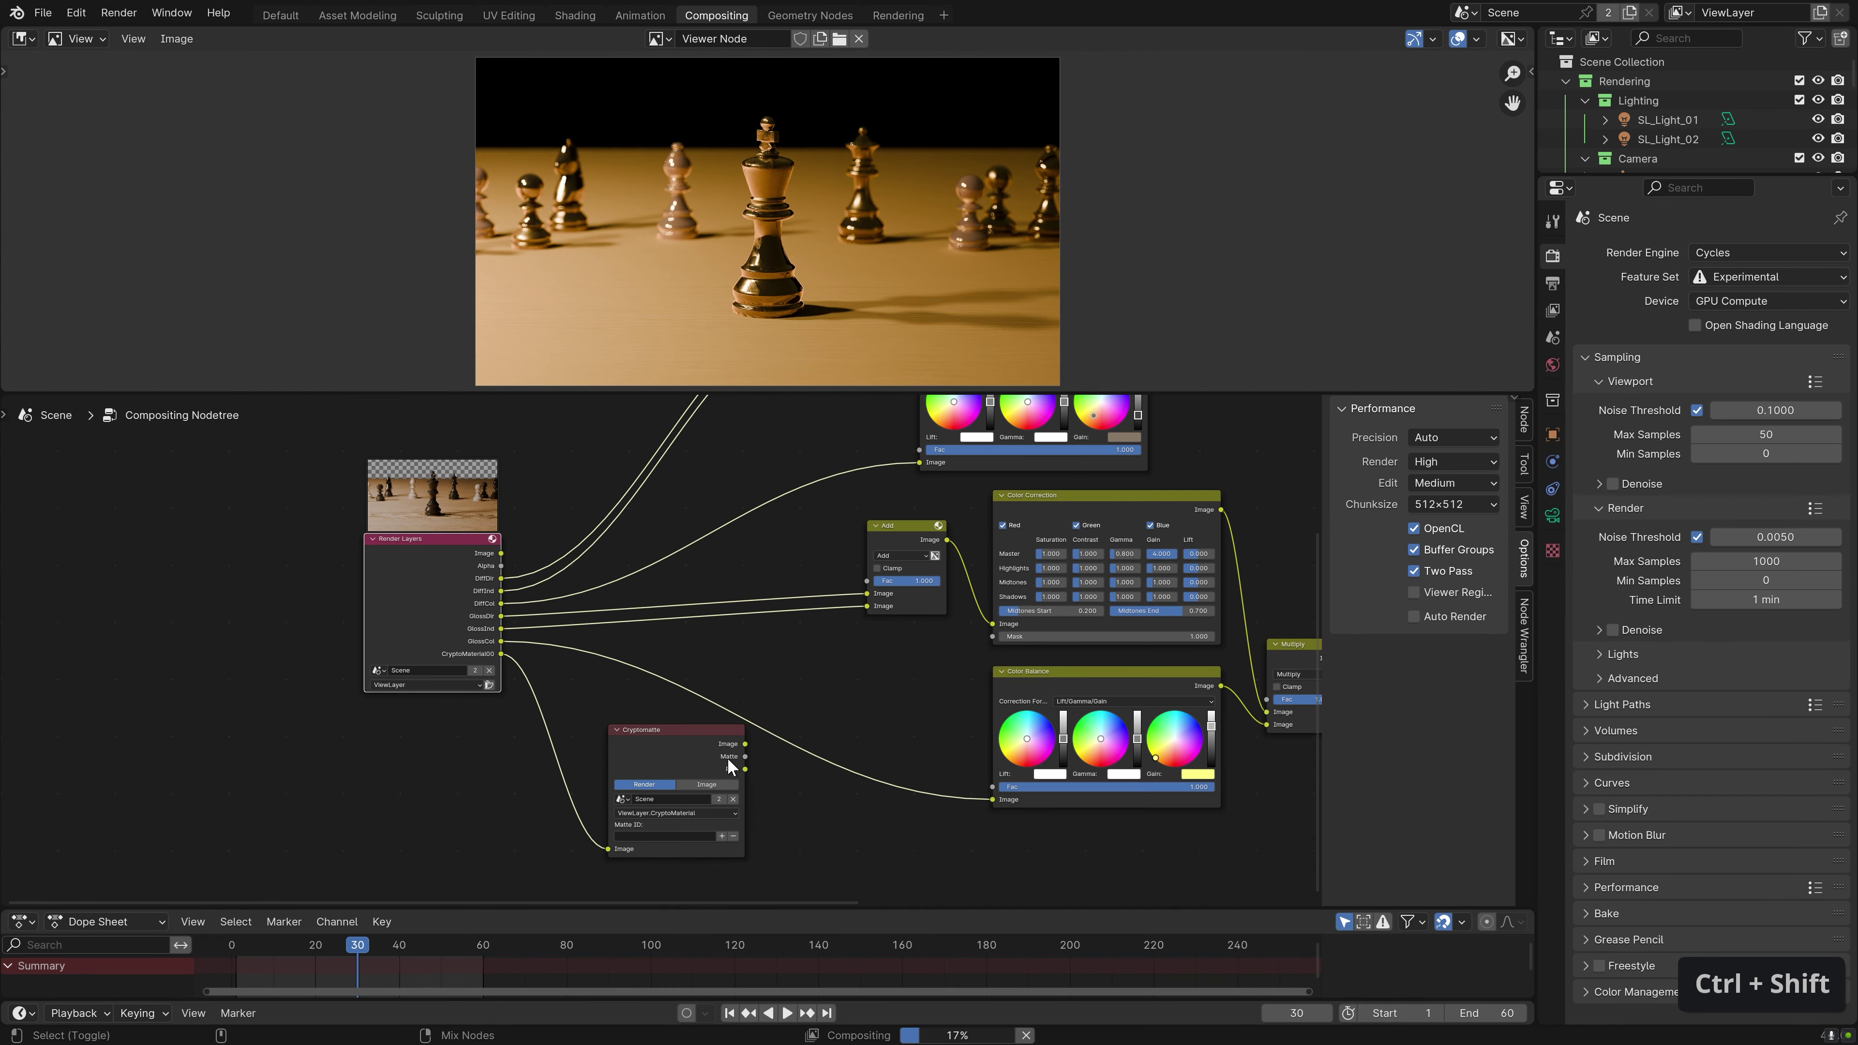
# Pick Chess_Black in the Cryptomatte node and preview its matte.
pyautogui.keyDown('ctrl'); pyautogui.keyDown('shift'); pyautogui.click(743, 769); pyautogui.keyUp('shift'); pyautogui.keyUp('ctrl')
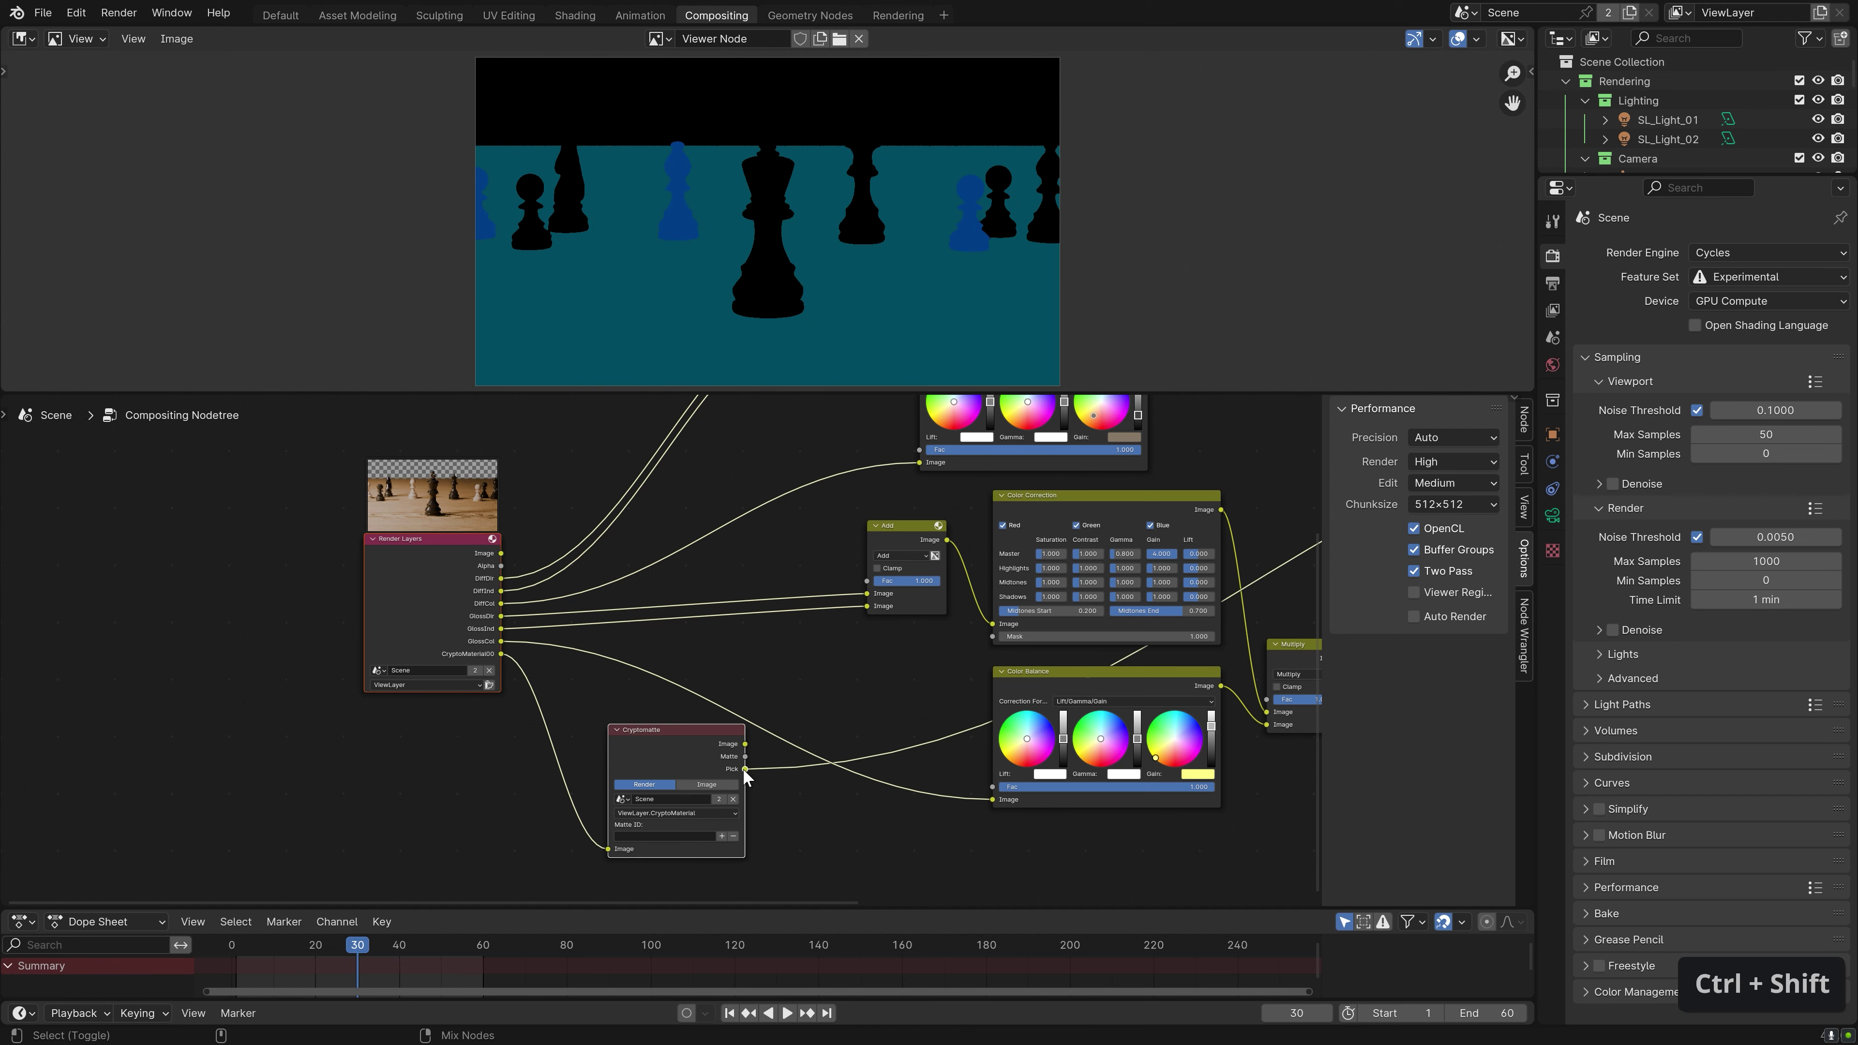
pyautogui.click(721, 836)
pyautogui.click(756, 284)
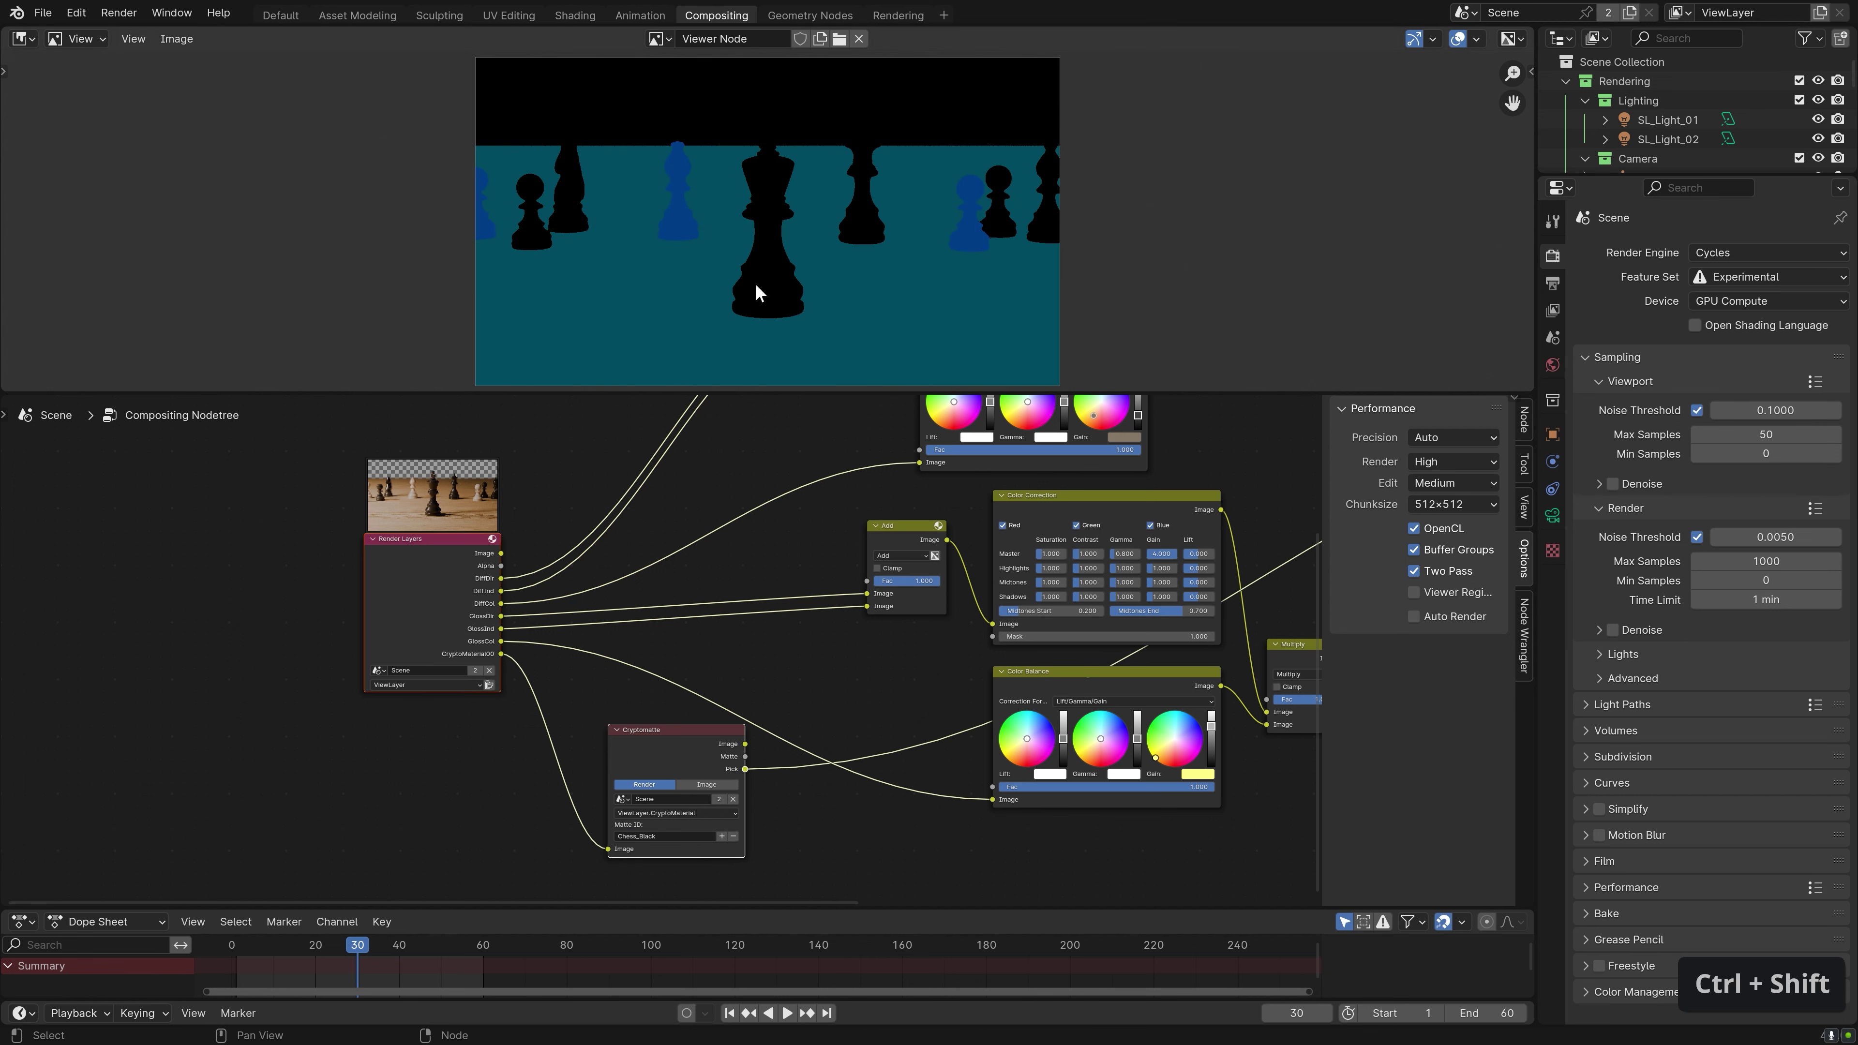
pyautogui.keyDown('ctrl'); pyautogui.keyDown('shift'); pyautogui.click(744, 756); pyautogui.keyUp('shift'); pyautogui.keyUp('ctrl')
# Use the Chess_Black matte as the lower Color Balance factor and preview the graded composite.
pyautogui.moveTo(744, 757); pyautogui.dragTo(993, 787)
pyautogui.moveTo(1173, 611); pyautogui.dragTo(448, 788, button='middle')
pyautogui.keyDown('ctrl'); pyautogui.keyDown('shift'); pyautogui.click(726, 569); pyautogui.keyUp('shift'); pyautogui.keyUp('ctrl')
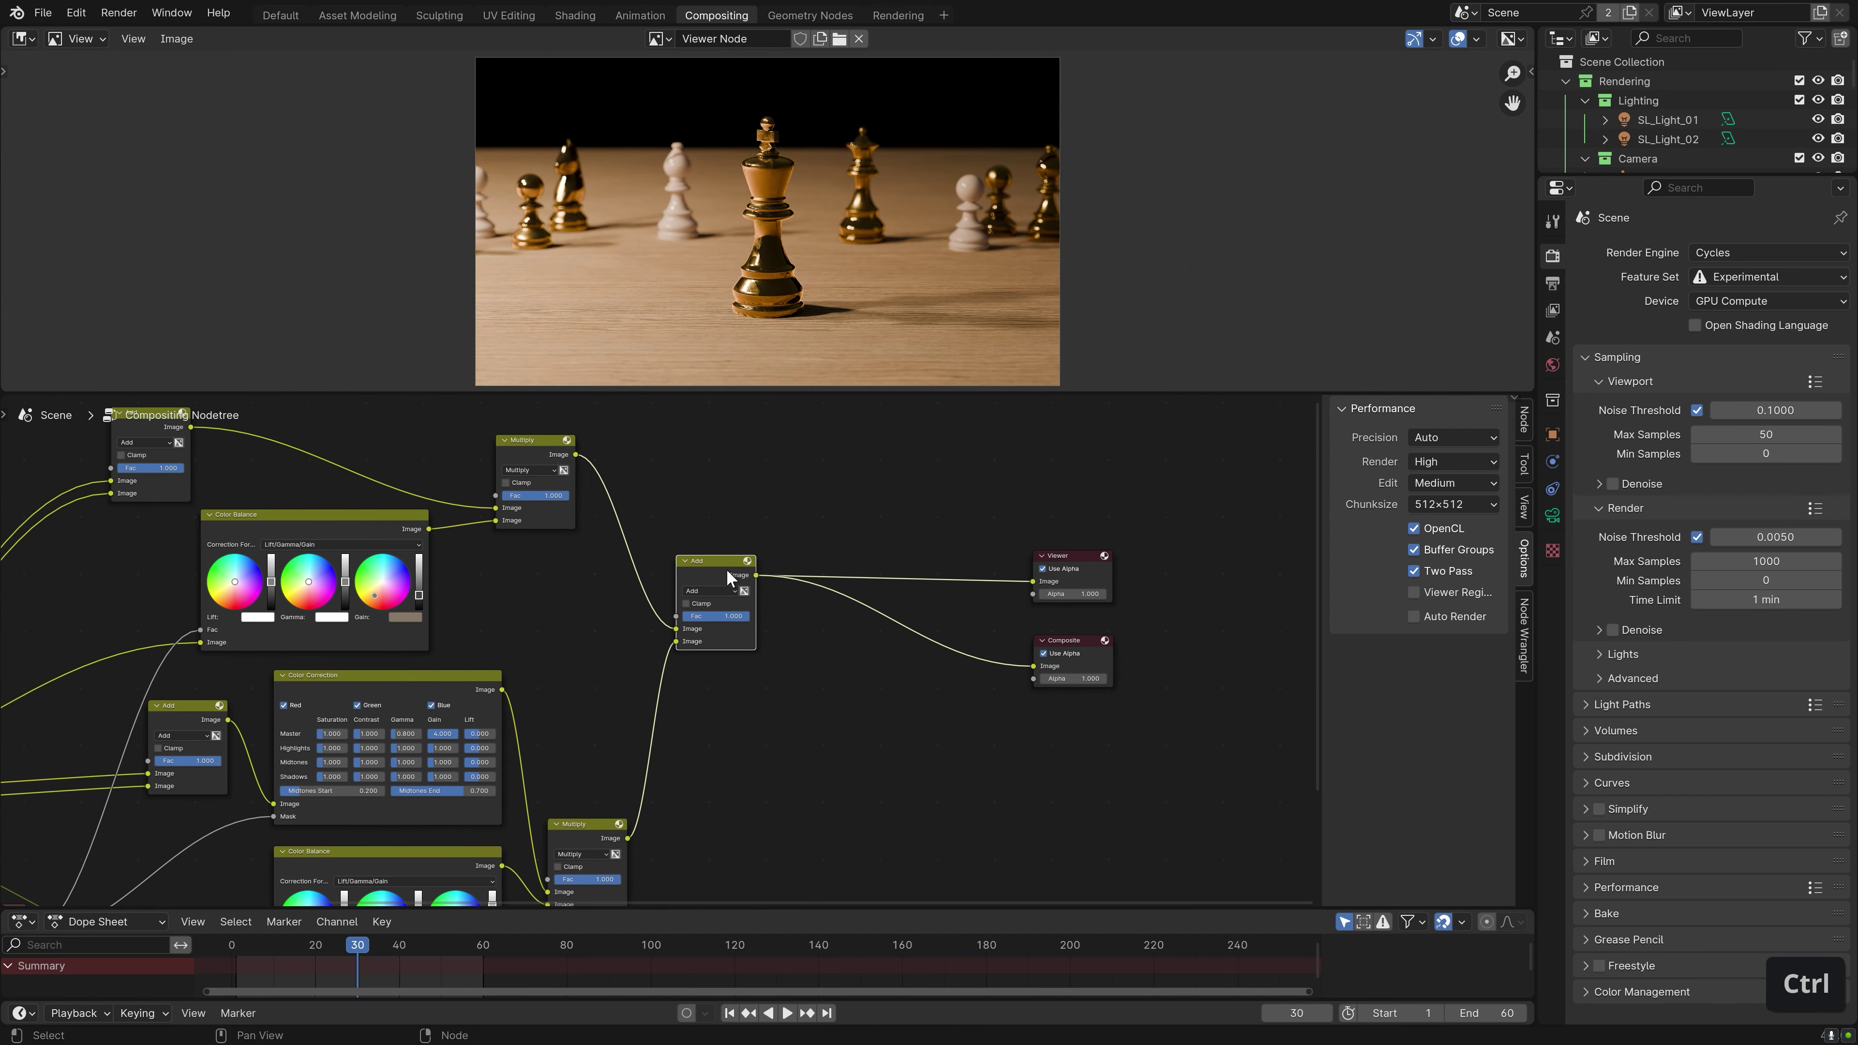